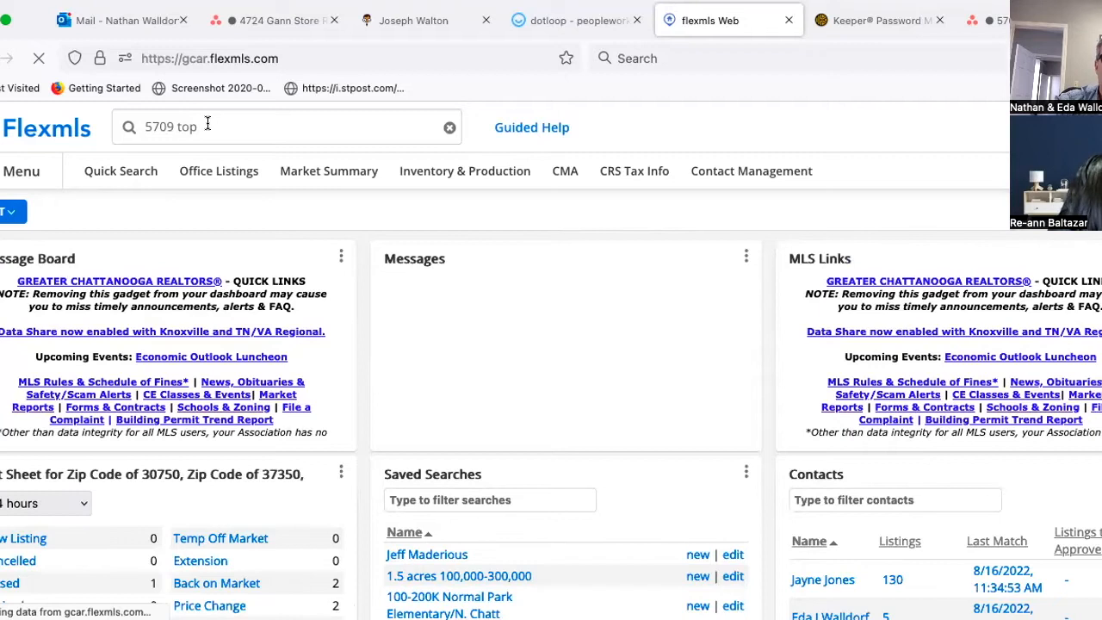
{"action": "left_click", "coordinate": [207, 125]}
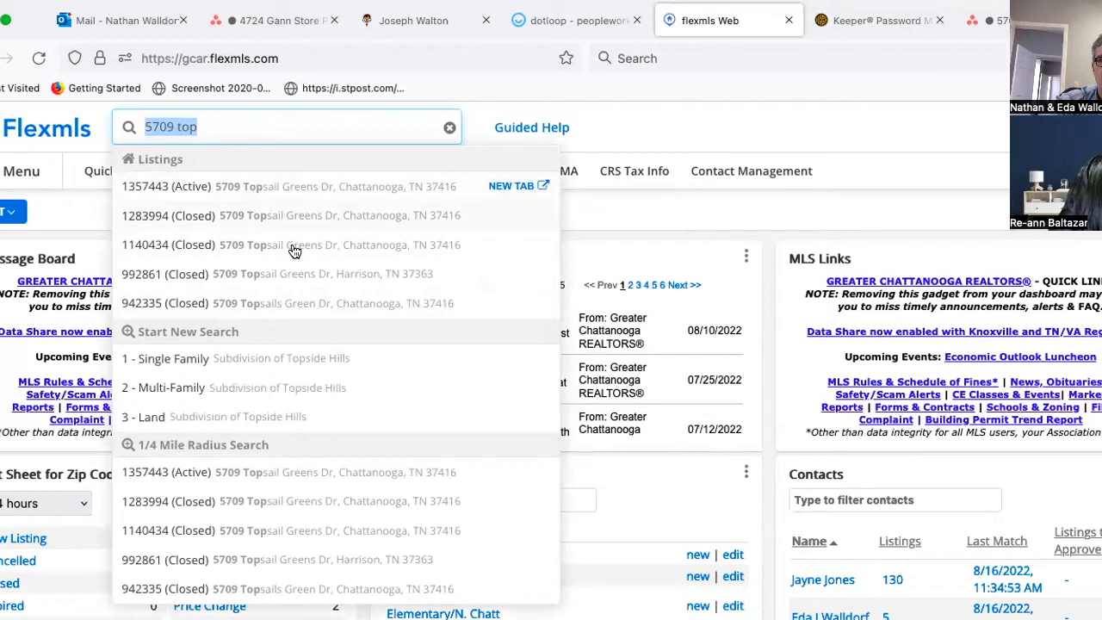
{"action": "left_click", "coordinate": [287, 191]}
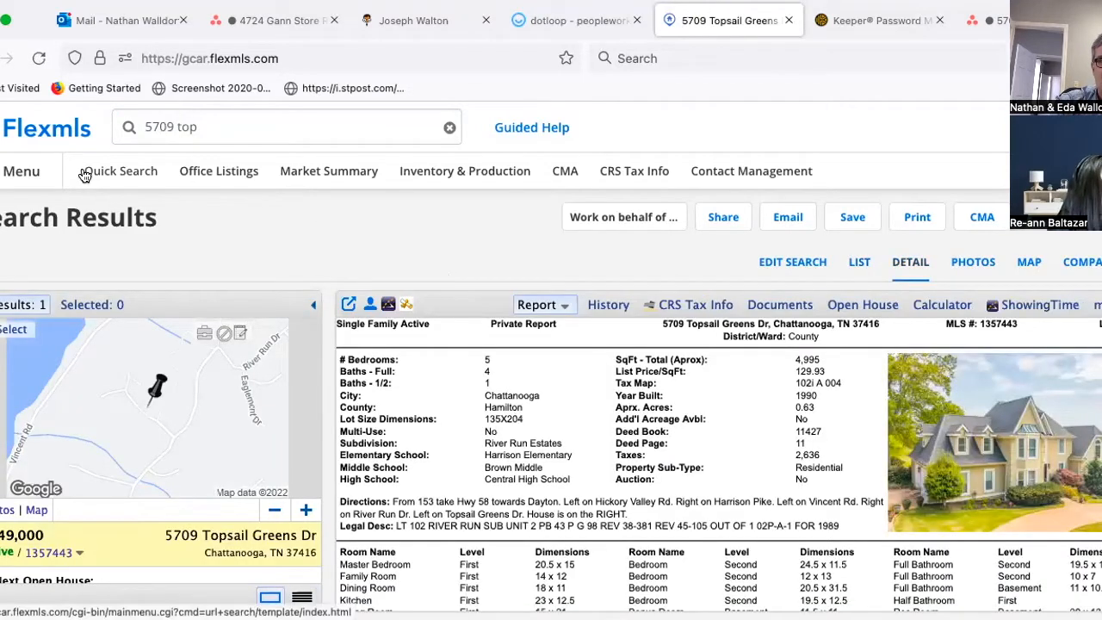
Step: Go to the CMA page of saved CMAs from the Menu's Search column
{"action": "left_click", "coordinate": [21, 173]}
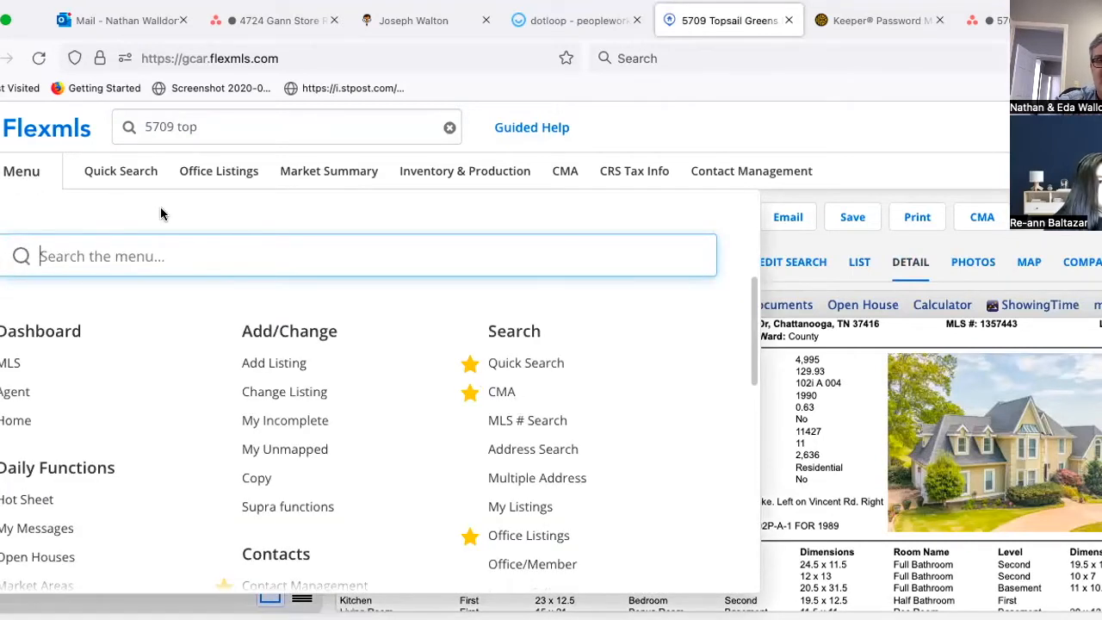
{"action": "left_click", "coordinate": [711, 126]}
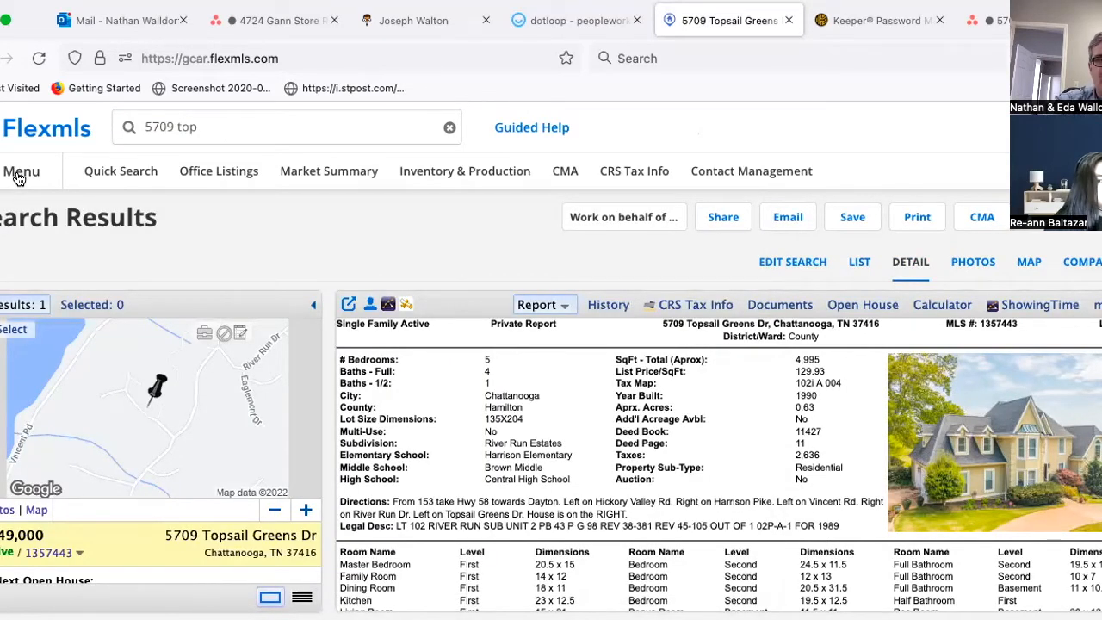
{"action": "left_click", "coordinate": [19, 175]}
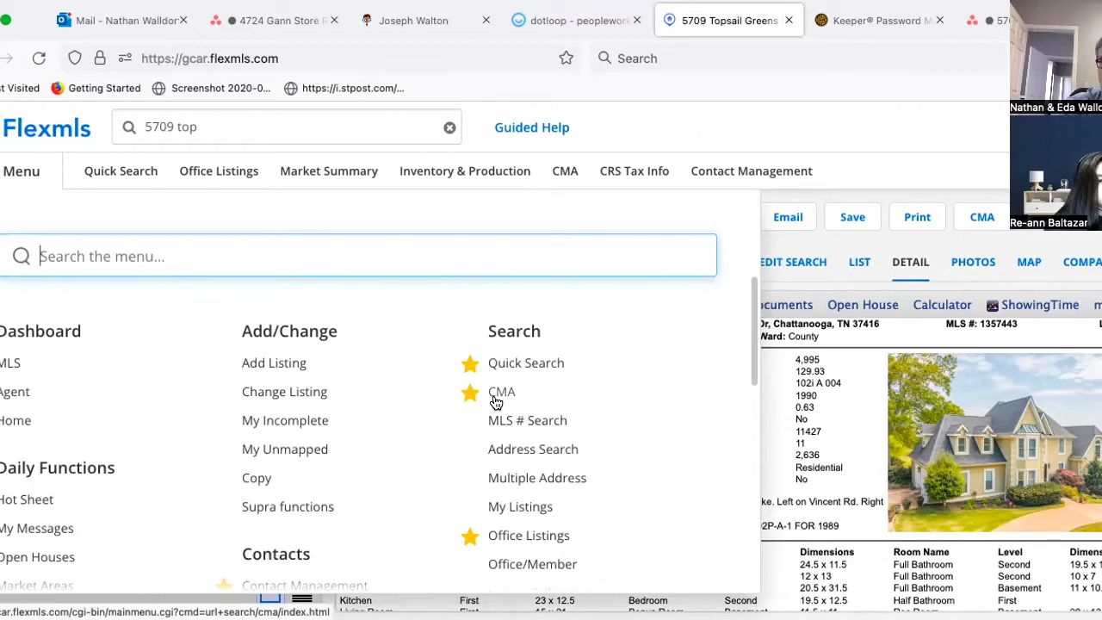
{"action": "left_click", "coordinate": [497, 389]}
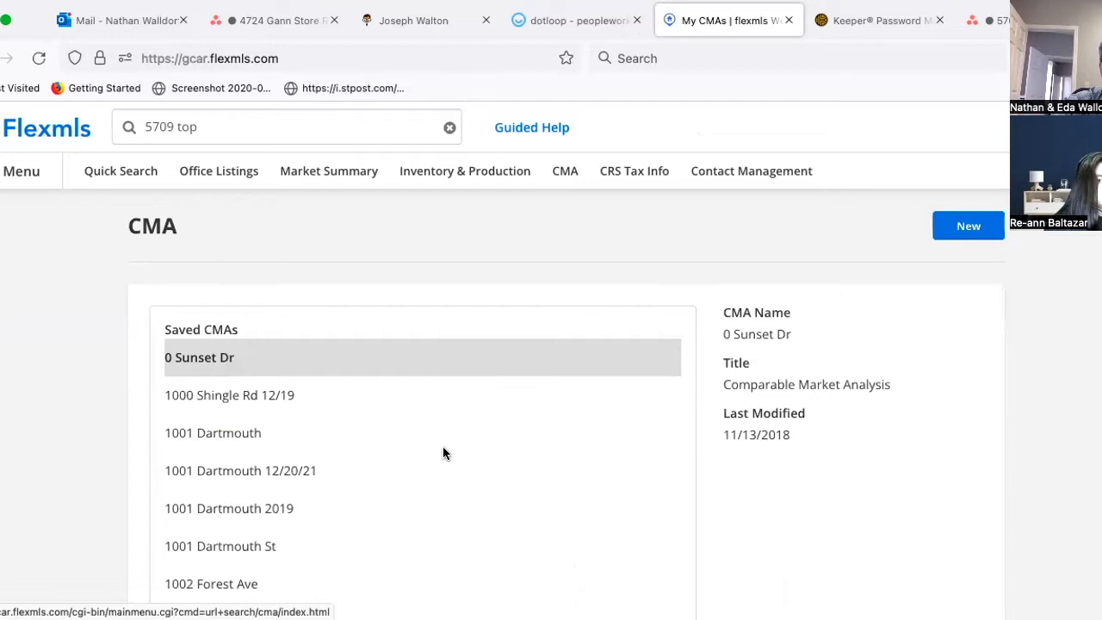
Step: Start a new CMA and check it uses Single Family with the SqFt - Total (Aprox) average field
{"action": "scroll", "coordinate": [444, 452], "scroll_direction": "down", "scroll_amount": 5}
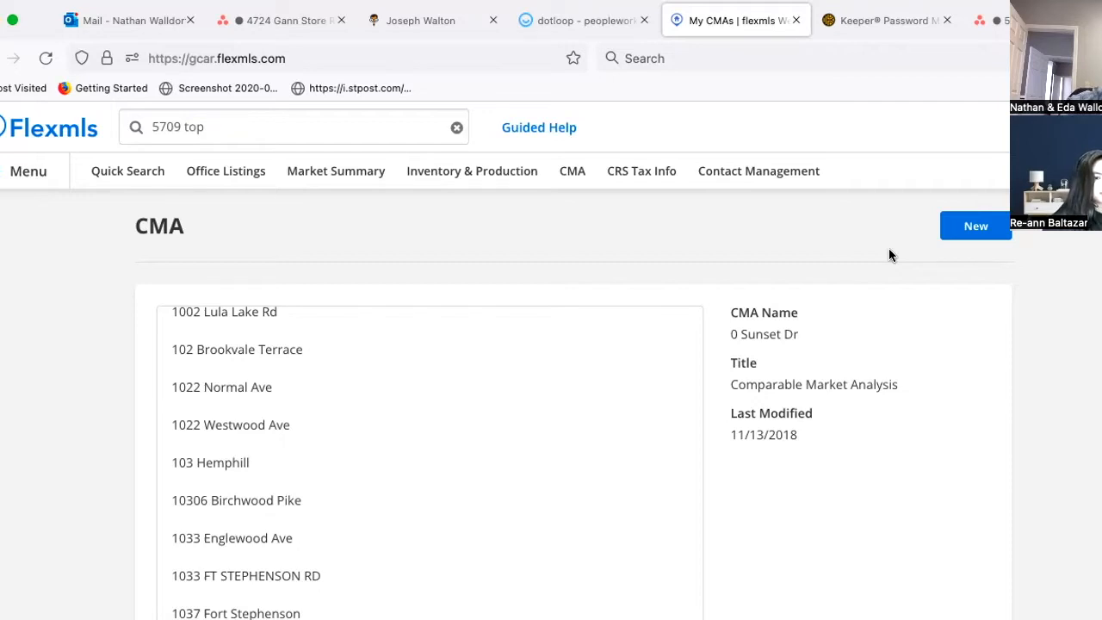
{"action": "left_click", "coordinate": [987, 230]}
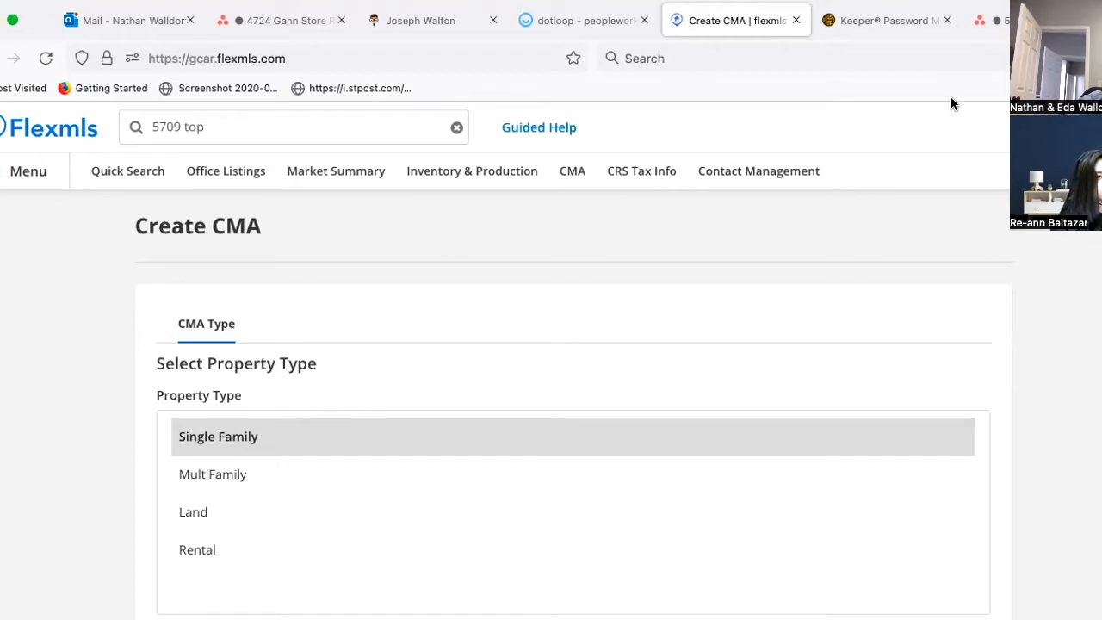
{"action": "scroll", "coordinate": [776, 415], "scroll_direction": "down", "scroll_amount": 3}
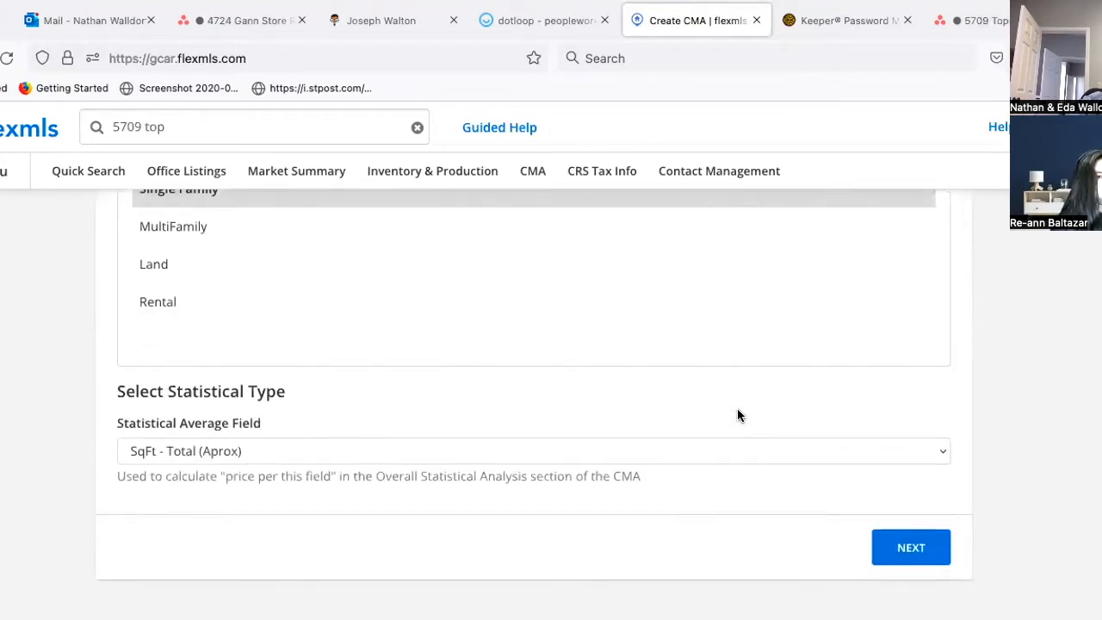
{"action": "scroll", "coordinate": [737, 416], "scroll_direction": "up", "scroll_amount": 3}
{"action": "scroll", "coordinate": [189, 276], "scroll_direction": "down", "scroll_amount": 1}
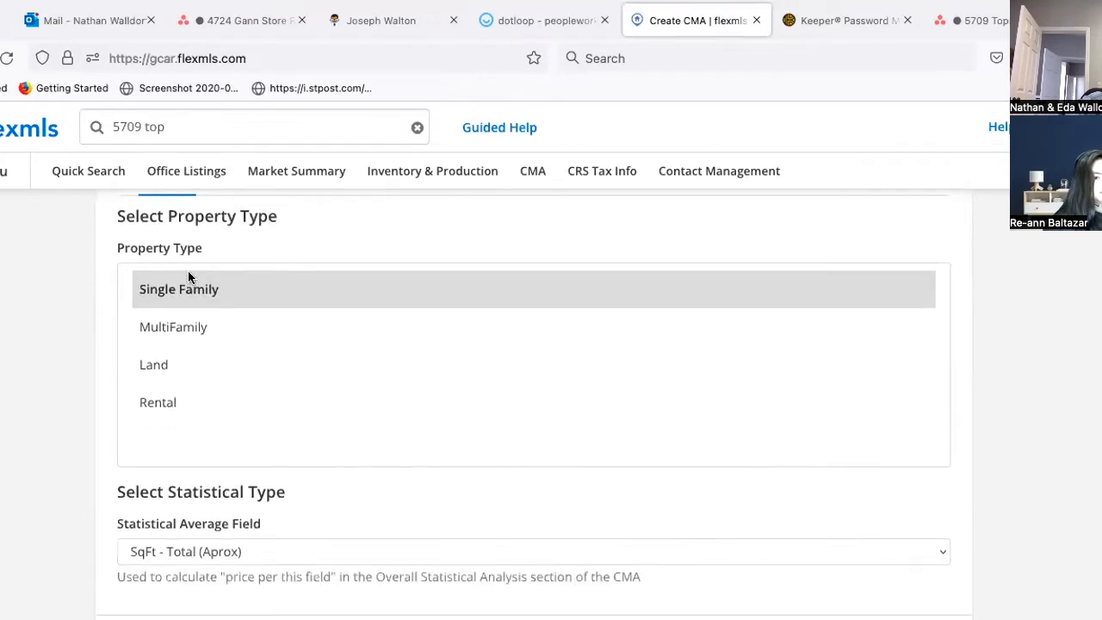
{"action": "scroll", "coordinate": [725, 384], "scroll_direction": "down", "scroll_amount": 3}
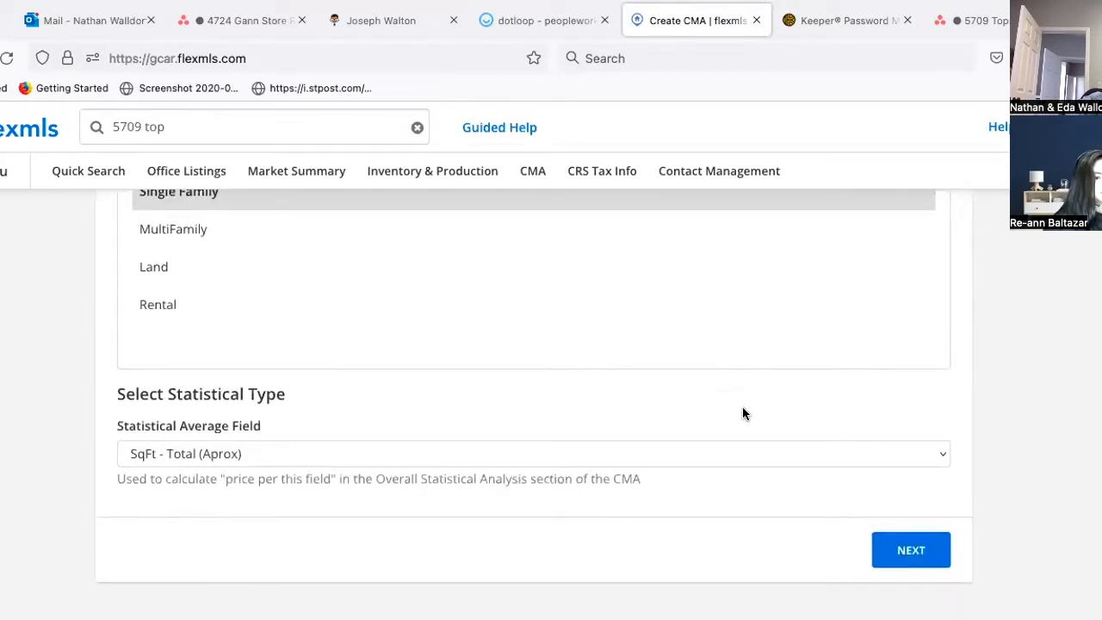
Step: On the CMA cover page, enter the client's name in the For field
{"action": "left_click", "coordinate": [910, 552]}
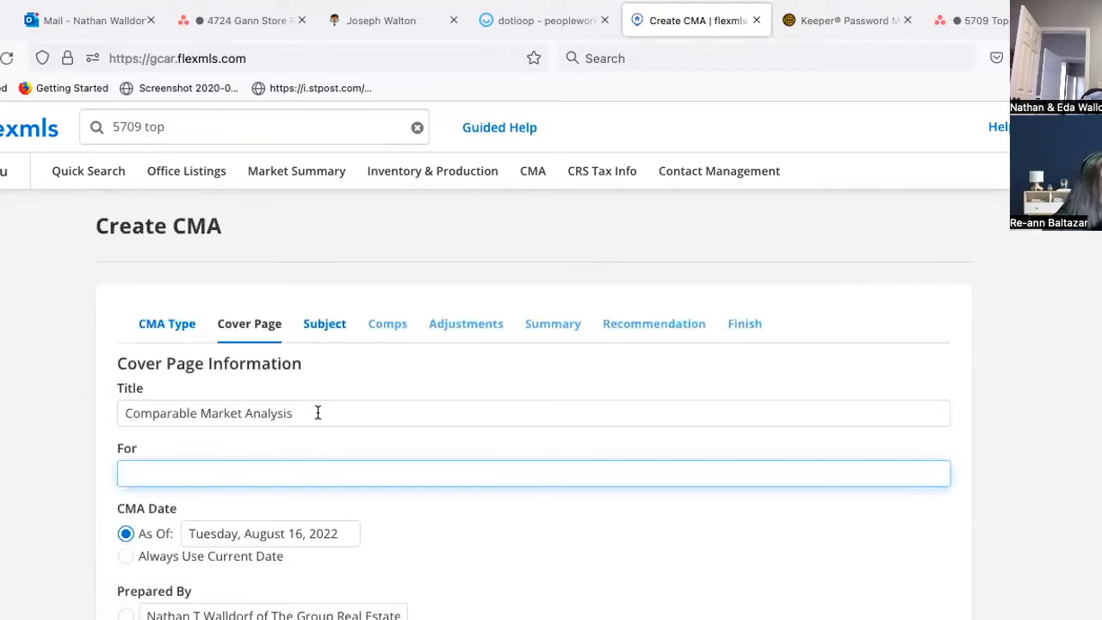
{"action": "left_click", "coordinate": [293, 413]}
{"action": "left_click", "coordinate": [212, 475]}
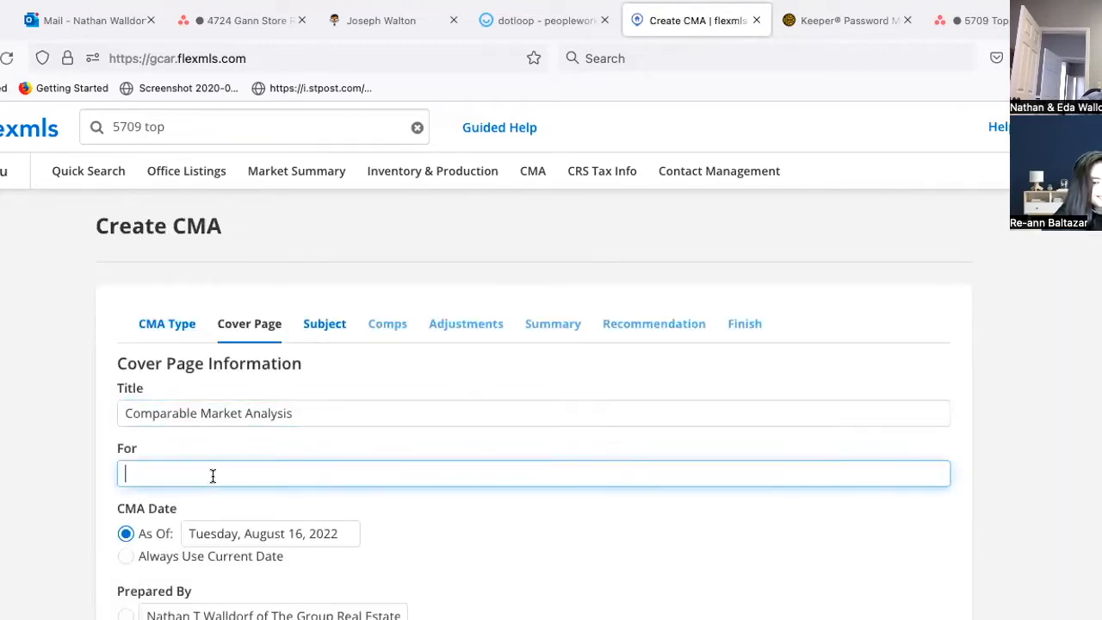
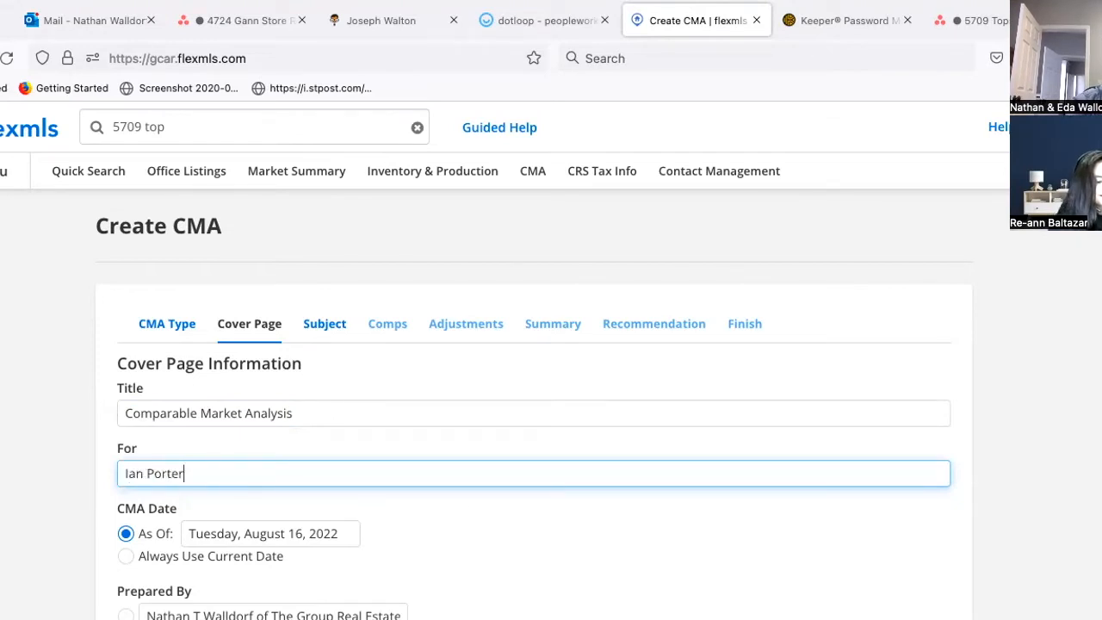
Step: Review the rest of the cover page, including Comments, and continue to the Subject step
{"action": "scroll", "coordinate": [573, 501], "scroll_direction": "down", "scroll_amount": 1}
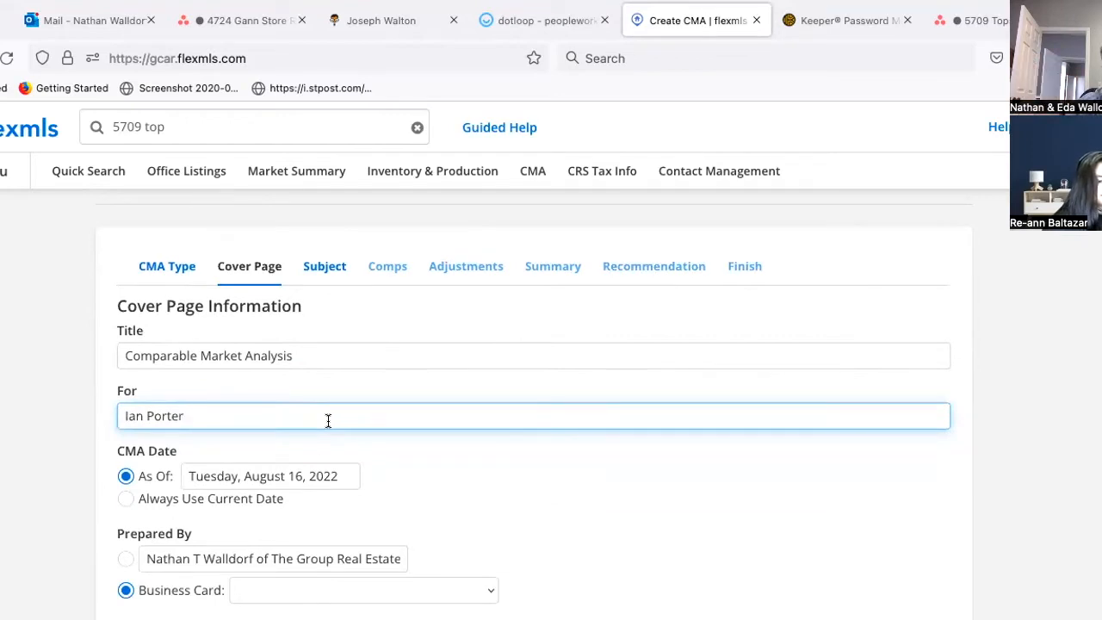
{"action": "scroll", "coordinate": [328, 420], "scroll_direction": "down", "scroll_amount": 1}
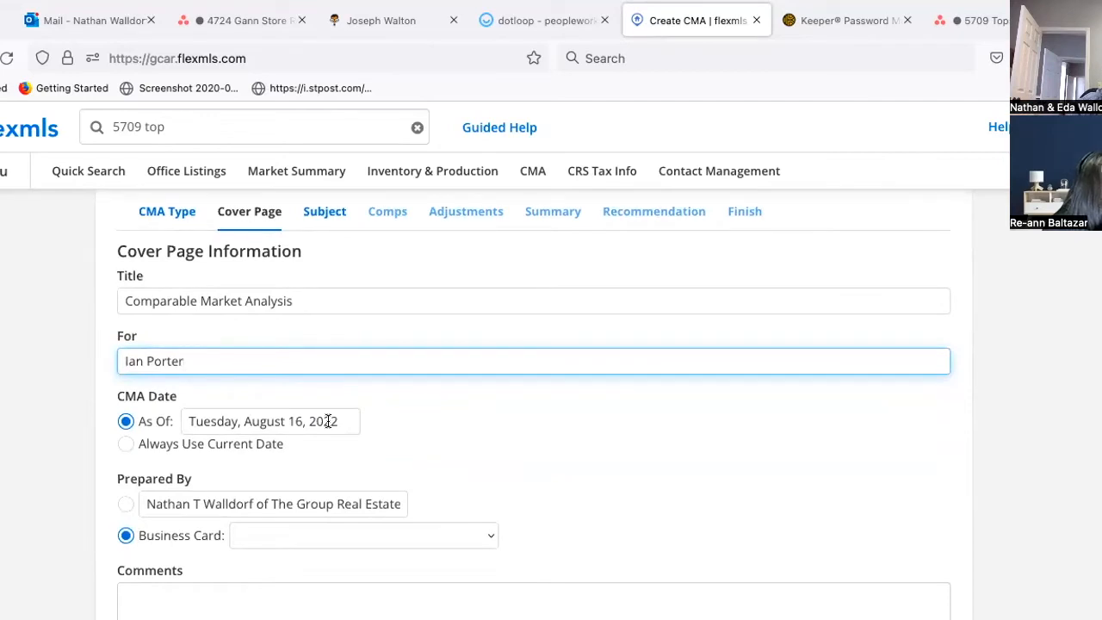
{"action": "scroll", "coordinate": [328, 420], "scroll_direction": "down", "scroll_amount": 1}
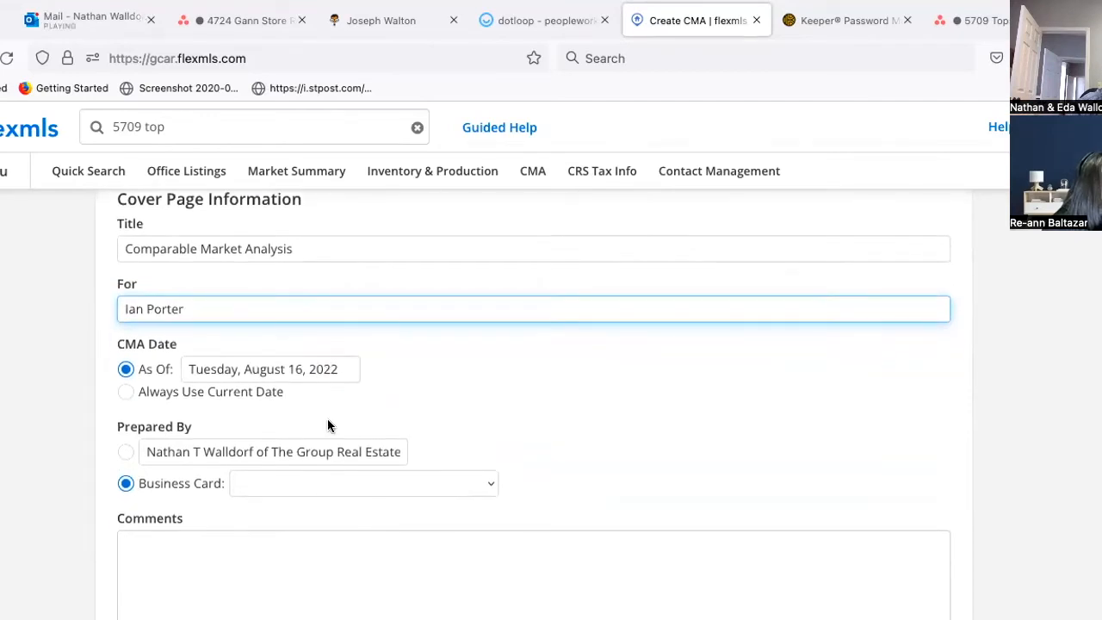
{"action": "left_click", "coordinate": [279, 563]}
{"action": "scroll", "coordinate": [279, 563], "scroll_direction": "down", "scroll_amount": 2}
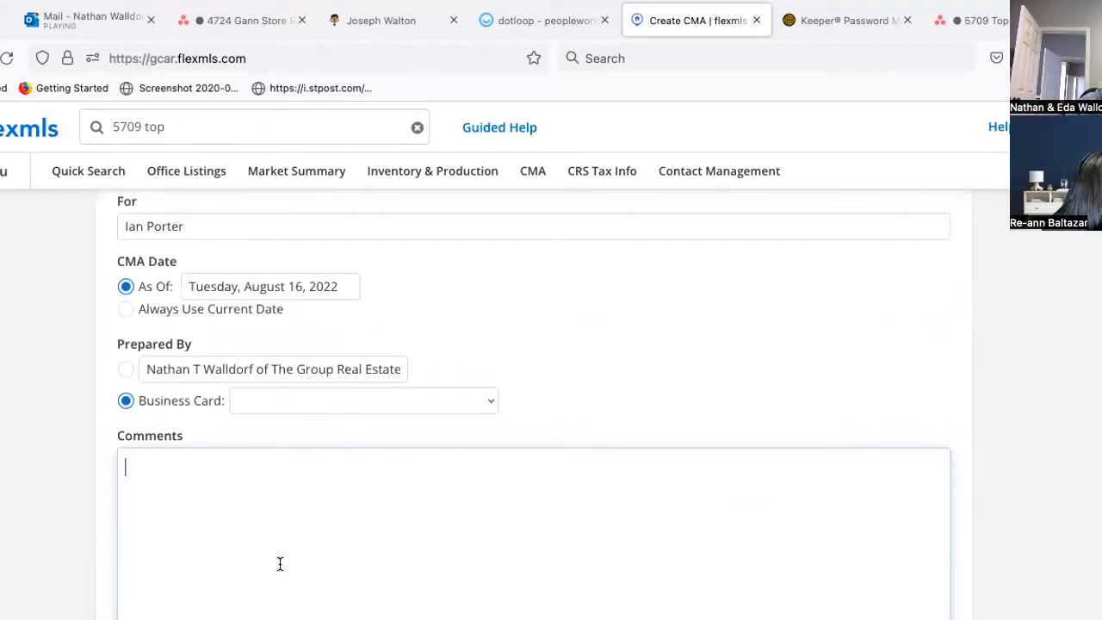
{"action": "scroll", "coordinate": [280, 563], "scroll_direction": "down", "scroll_amount": 1}
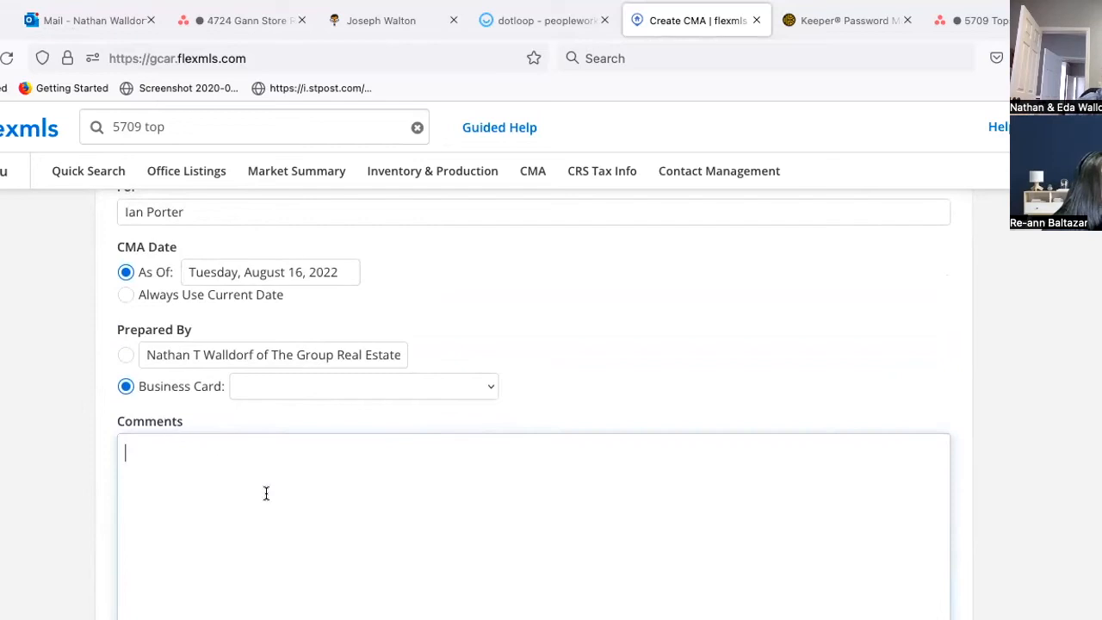
{"action": "scroll", "coordinate": [307, 518], "scroll_direction": "down", "scroll_amount": 1}
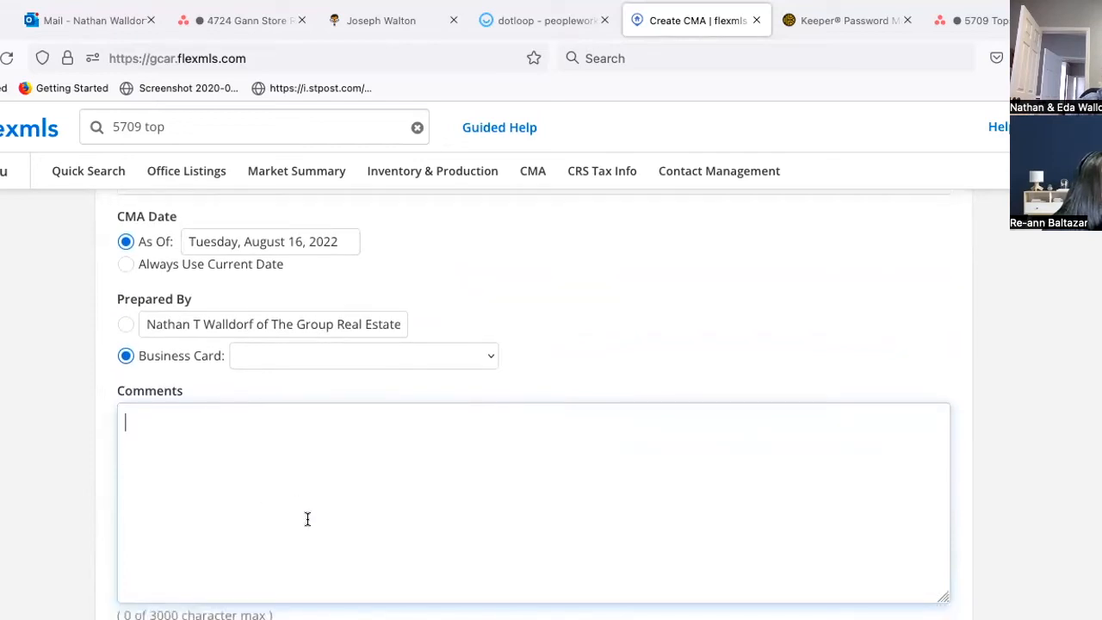
{"action": "scroll", "coordinate": [352, 498], "scroll_direction": "up", "scroll_amount": 3}
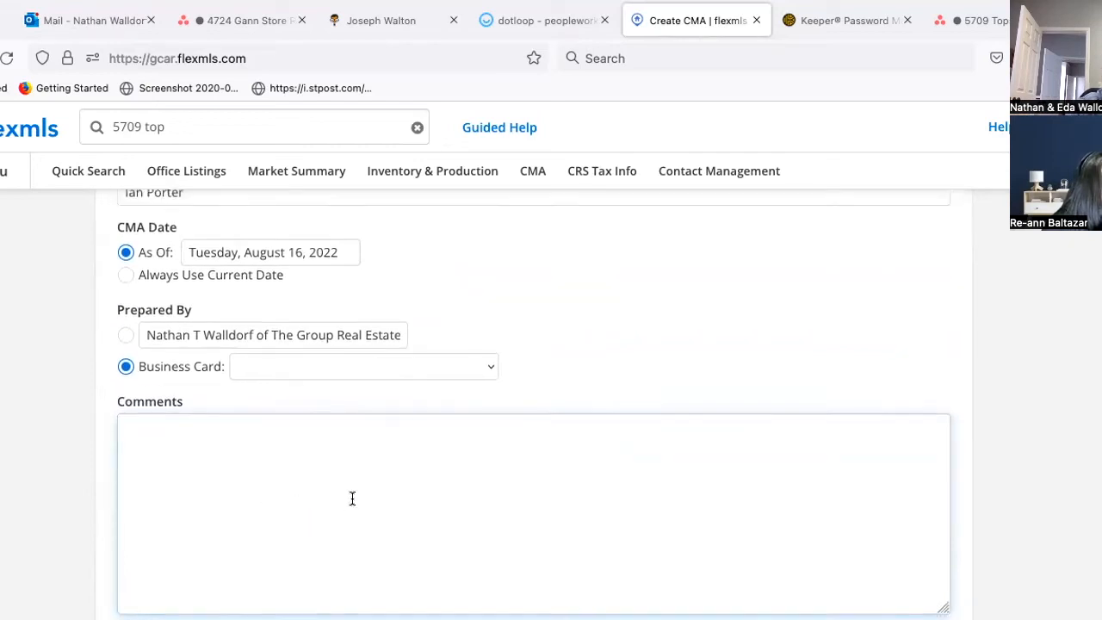
{"action": "scroll", "coordinate": [352, 498], "scroll_direction": "down", "scroll_amount": 2}
{"action": "left_click", "coordinate": [352, 498]}
{"action": "scroll", "coordinate": [352, 499], "scroll_direction": "down", "scroll_amount": 5}
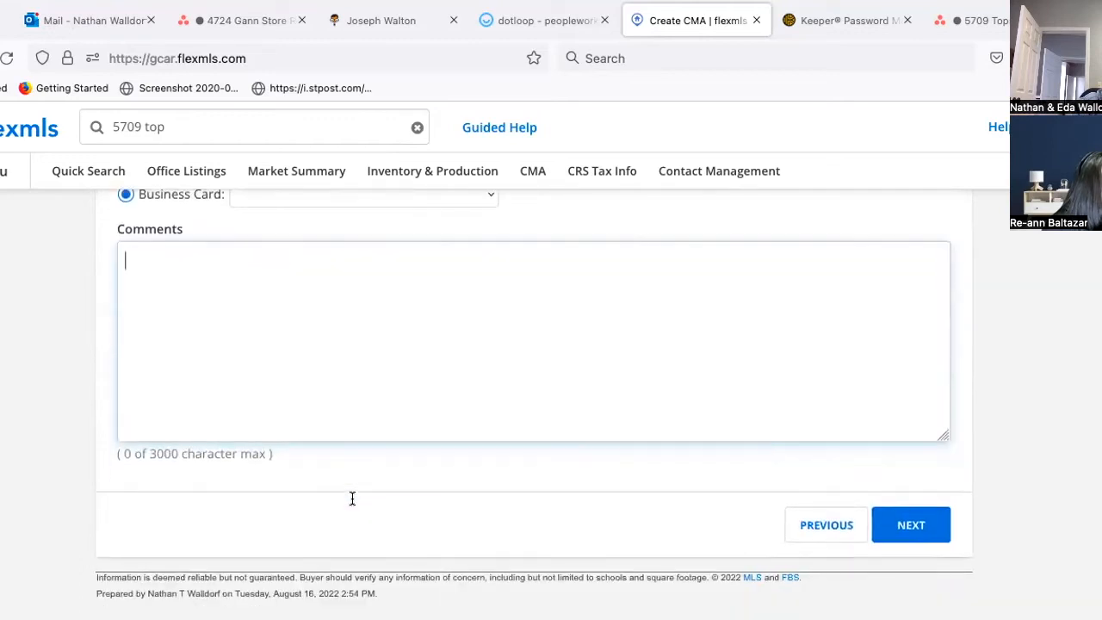
{"action": "left_click", "coordinate": [910, 527]}
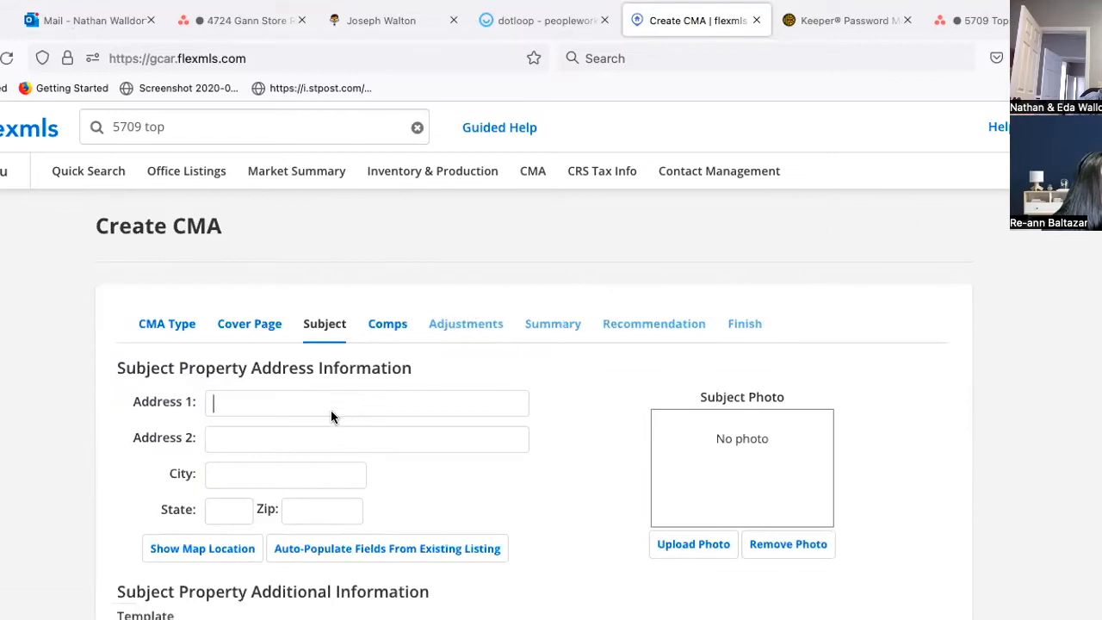
{"action": "left_click", "coordinate": [262, 401]}
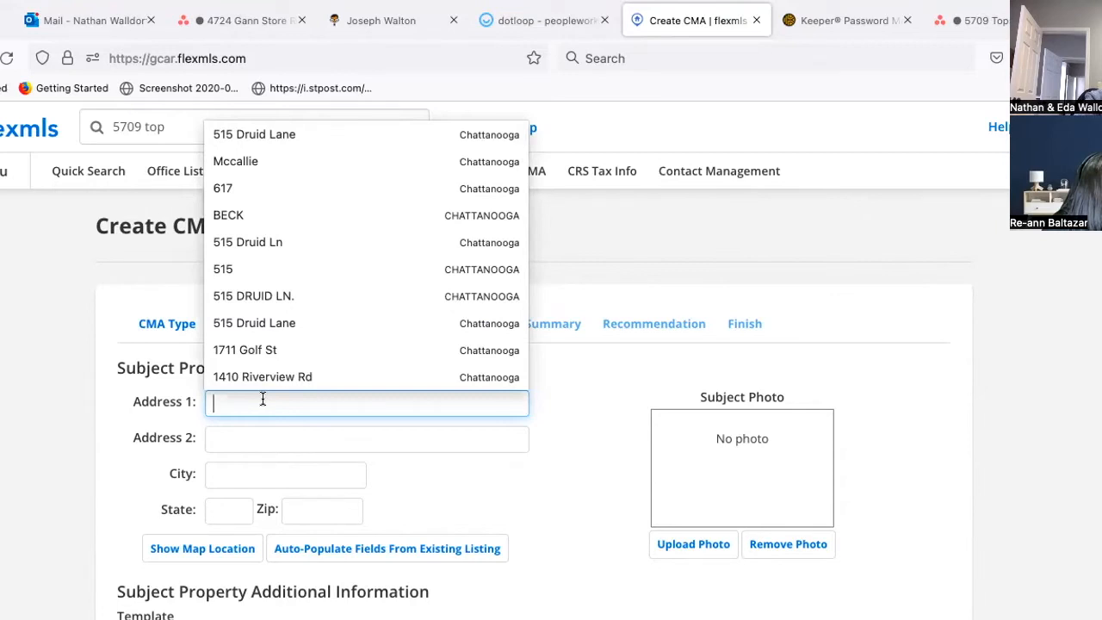
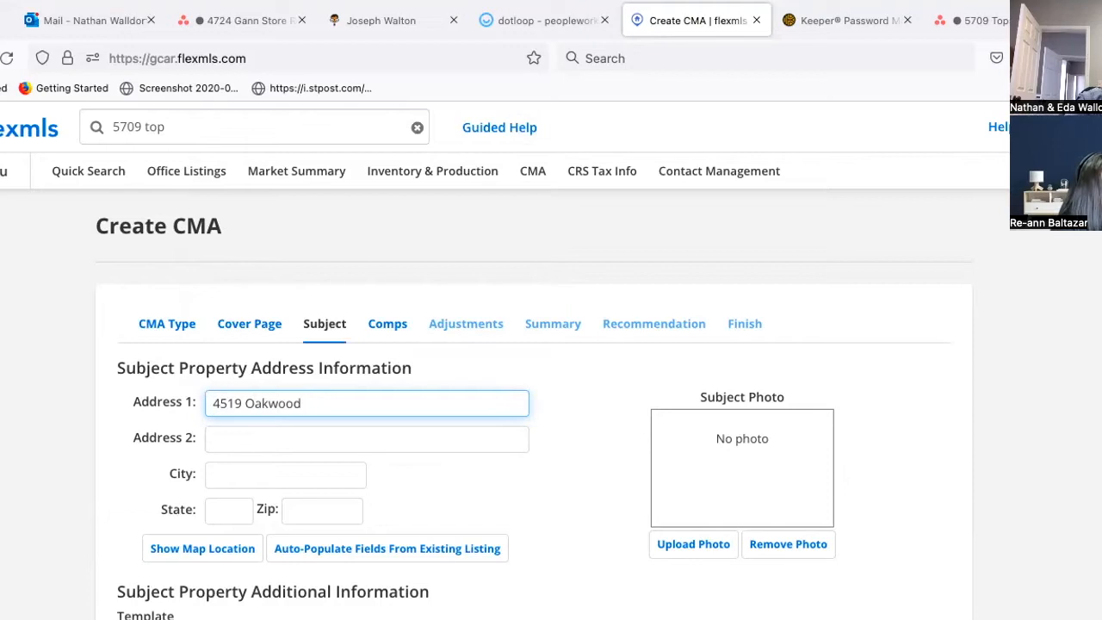
{"action": "left_click", "coordinate": [230, 477]}
{"action": "type", "text": "Ch"}
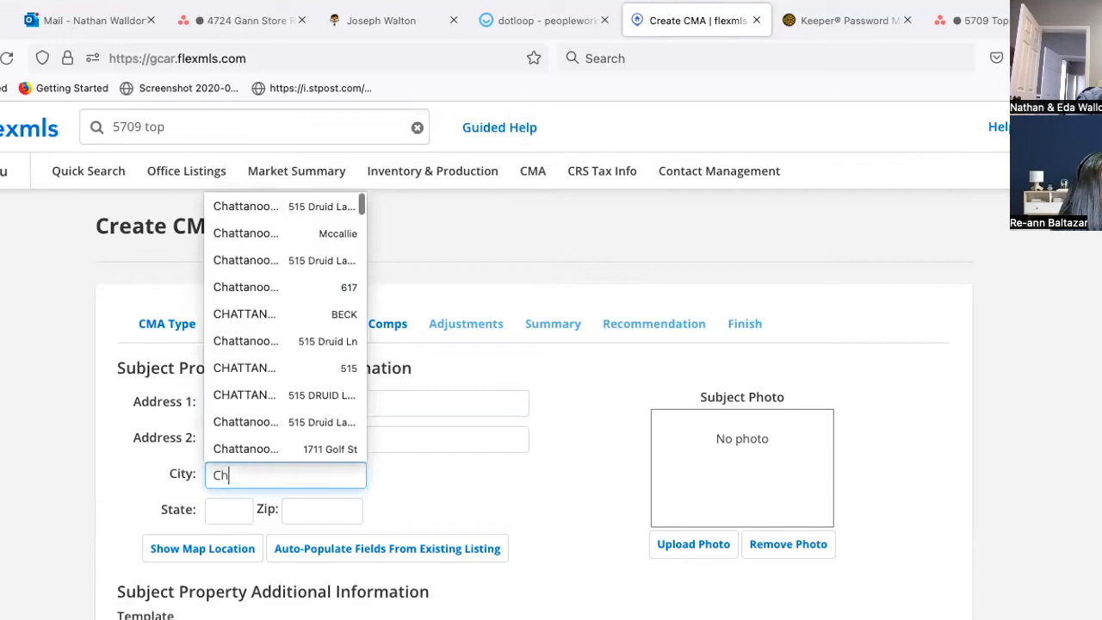
{"action": "type", "text": "attanooga"}
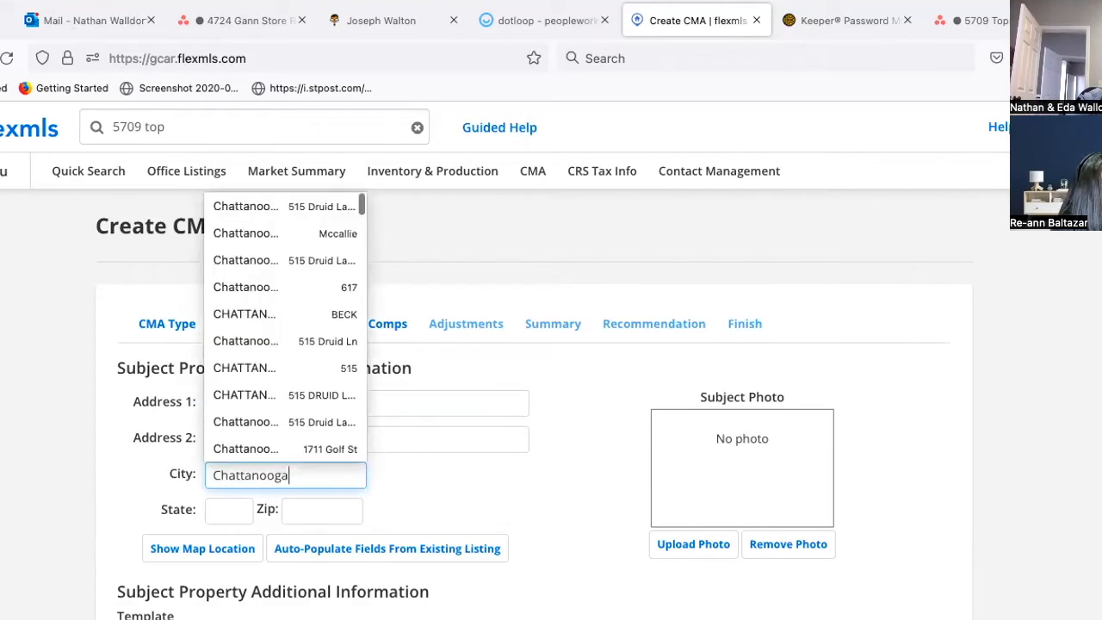
{"action": "key", "text": "Tab"}
{"action": "type", "text": "TN"}
{"action": "key", "text": "Tab"}
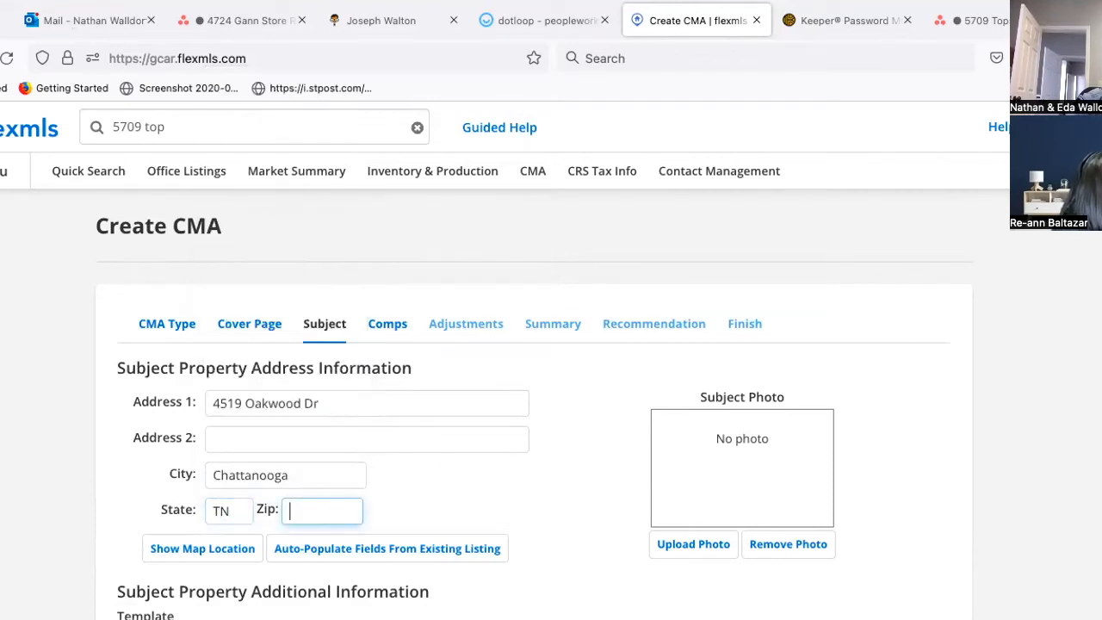
{"action": "type", "text": "37"}
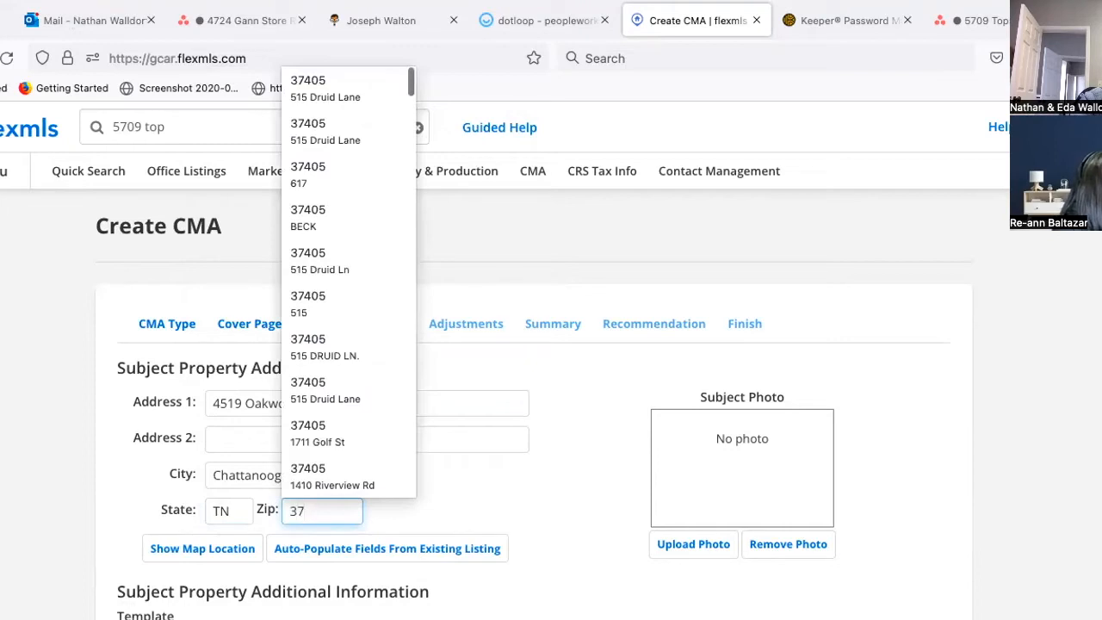
{"action": "type", "text": "417"}
{"action": "key", "text": "BackSpace"}
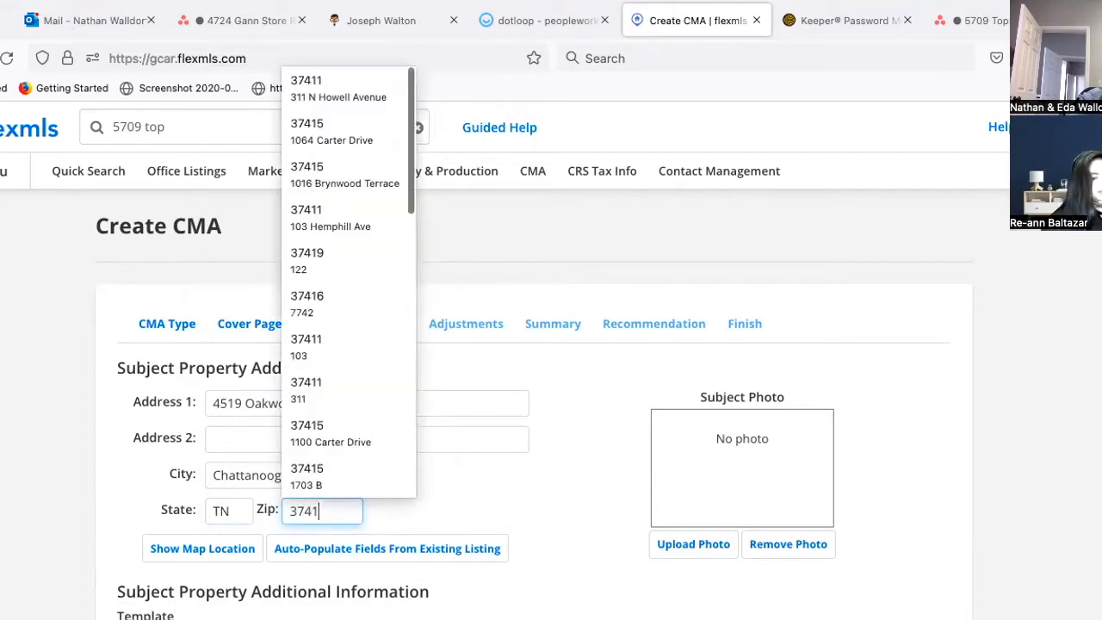
{"action": "type", "text": "6"}
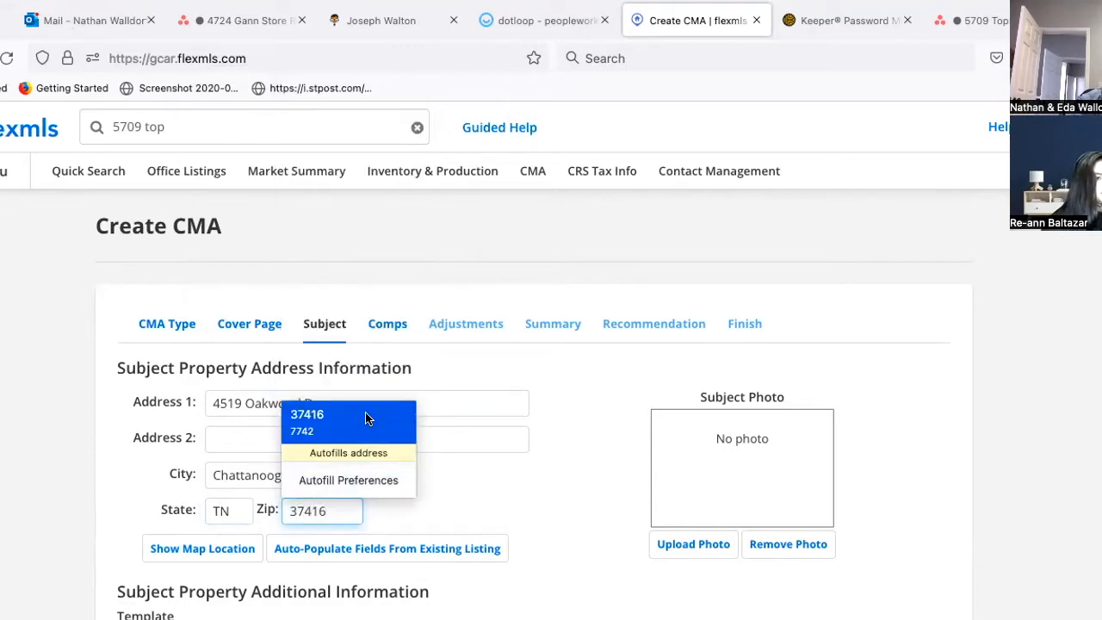
{"action": "left_click", "coordinate": [366, 419]}
Step: Request auto-population of the subject fields from an existing listing
{"action": "scroll", "coordinate": [546, 478], "scroll_direction": "down", "scroll_amount": 2}
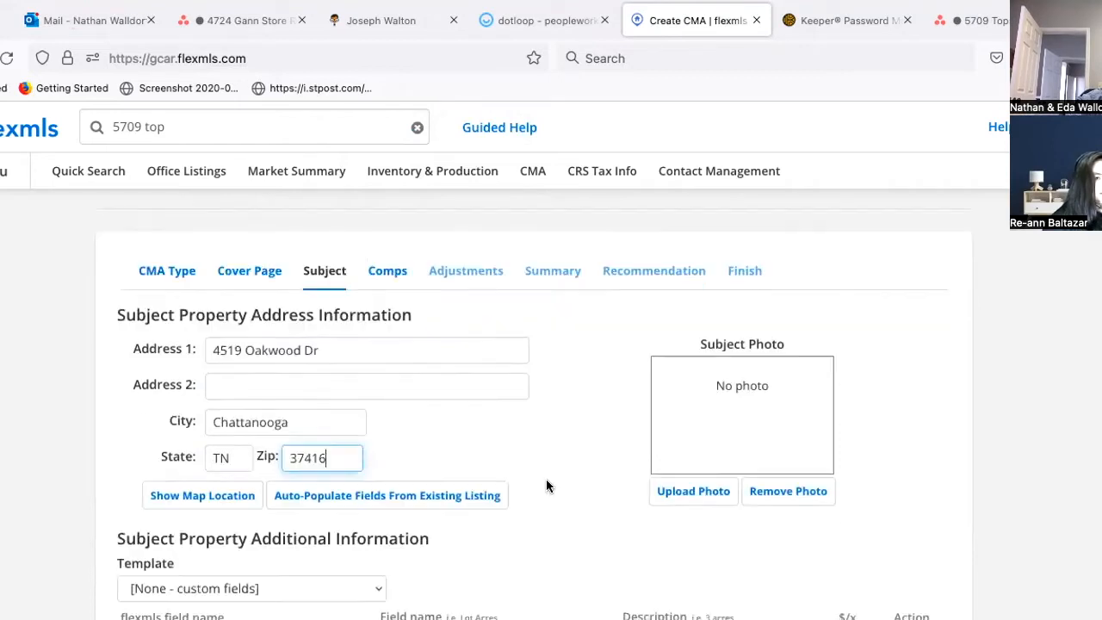
{"action": "scroll", "coordinate": [545, 479], "scroll_direction": "down", "scroll_amount": 3}
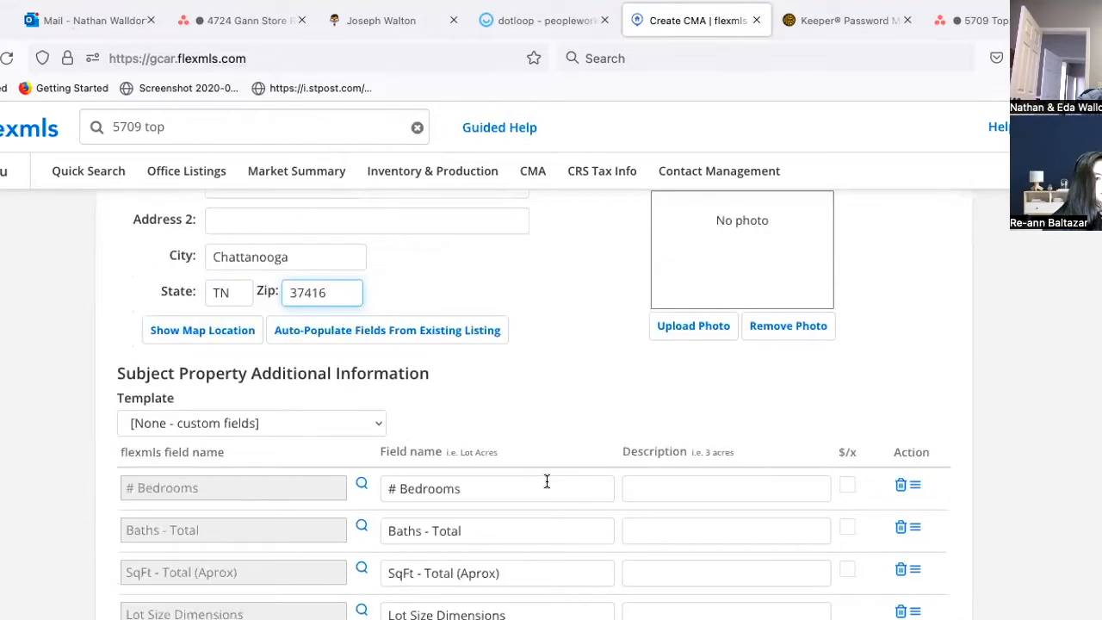
{"action": "left_click", "coordinate": [405, 327]}
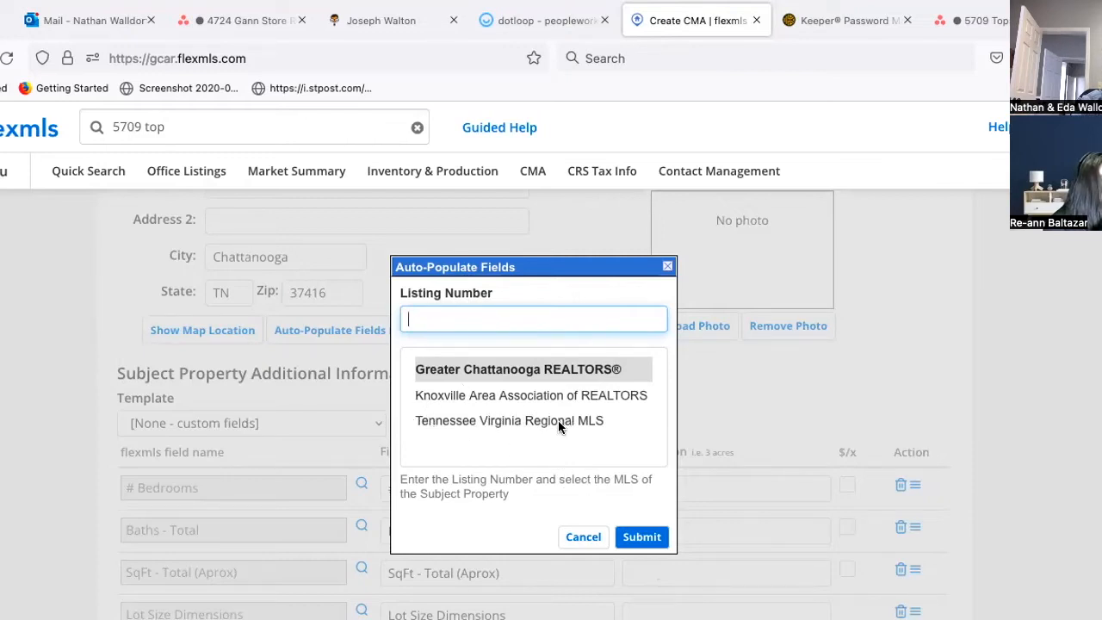
{"action": "left_click", "coordinate": [638, 537]}
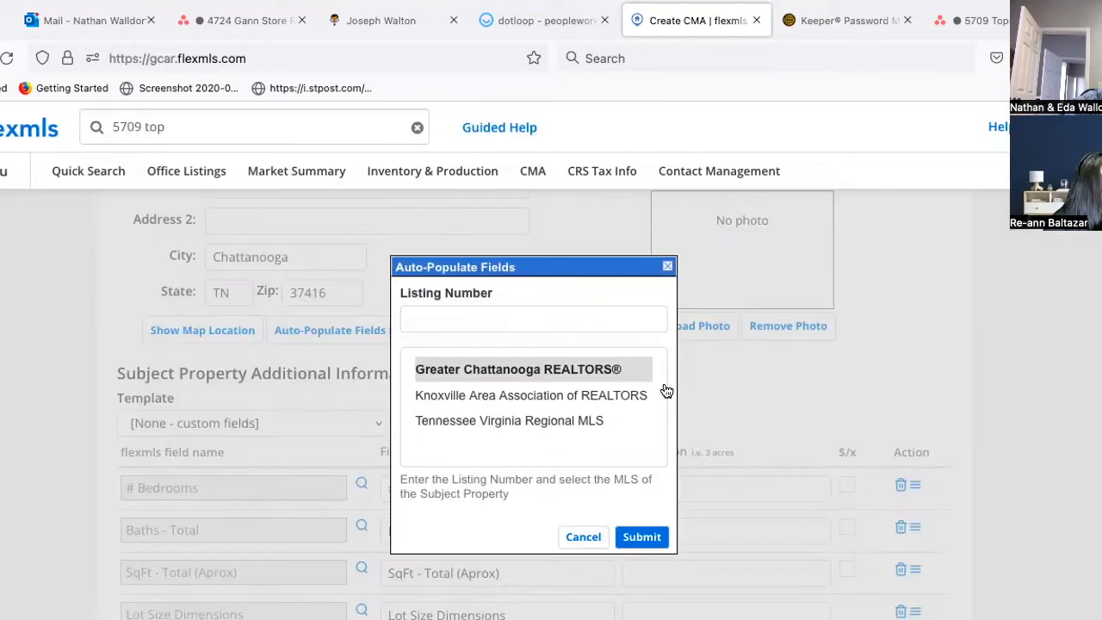
Step: Dismiss the missing MLS number warning and close the Auto-Populate Fields window
{"action": "left_click", "coordinate": [665, 393]}
{"action": "left_click", "coordinate": [666, 269]}
{"action": "scroll", "coordinate": [772, 449], "scroll_direction": "down", "scroll_amount": 3}
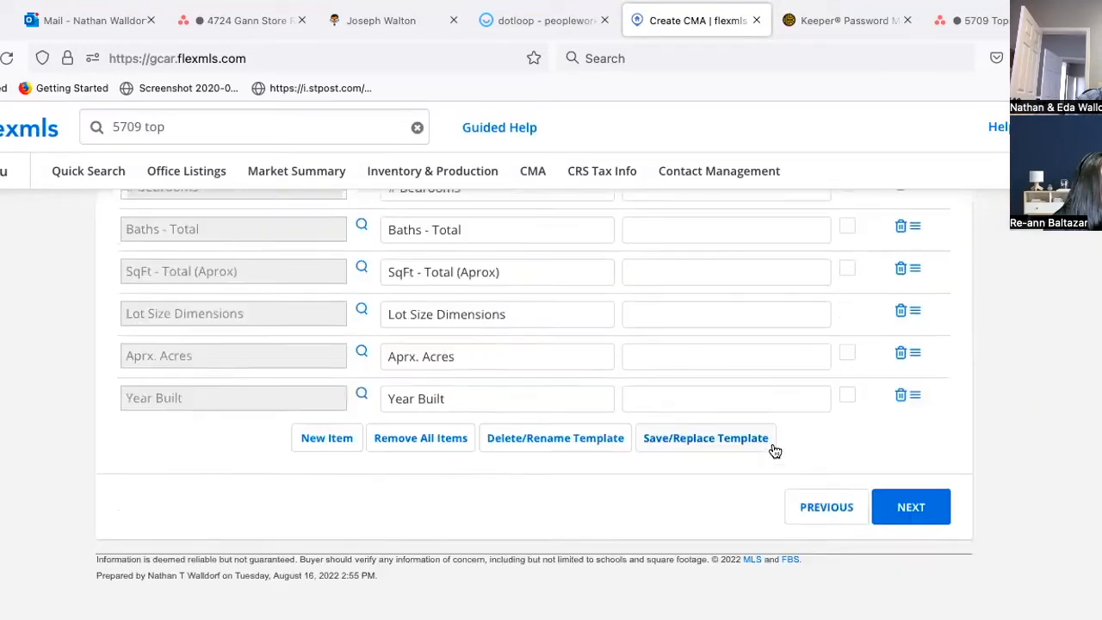
{"action": "scroll", "coordinate": [773, 449], "scroll_direction": "up", "scroll_amount": 4}
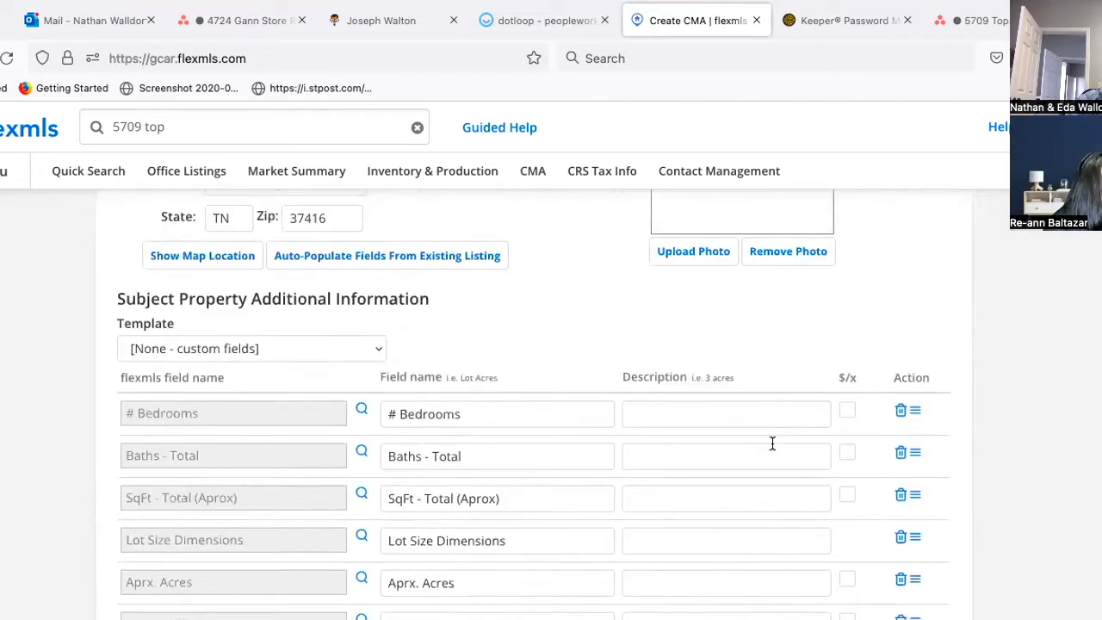
{"action": "scroll", "coordinate": [771, 450], "scroll_direction": "down", "scroll_amount": 1}
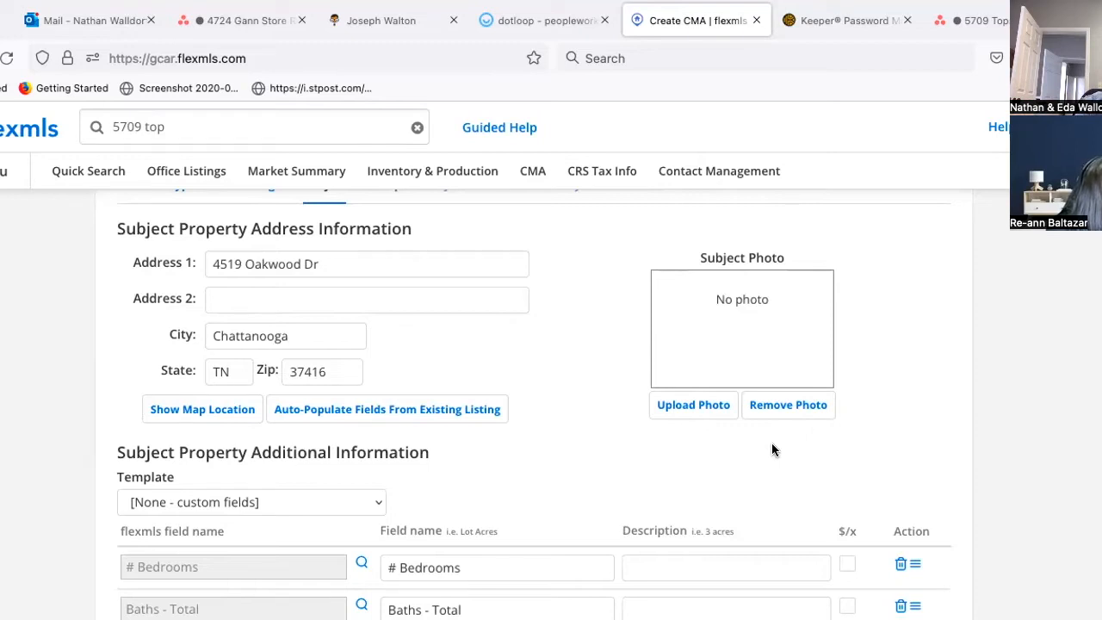
Step: Auto-populate the subject from its MLS number: 3 beds, 2.00 baths, 1891.00 sq ft, 1.81 acres, built 1940
{"action": "left_click", "coordinate": [380, 412]}
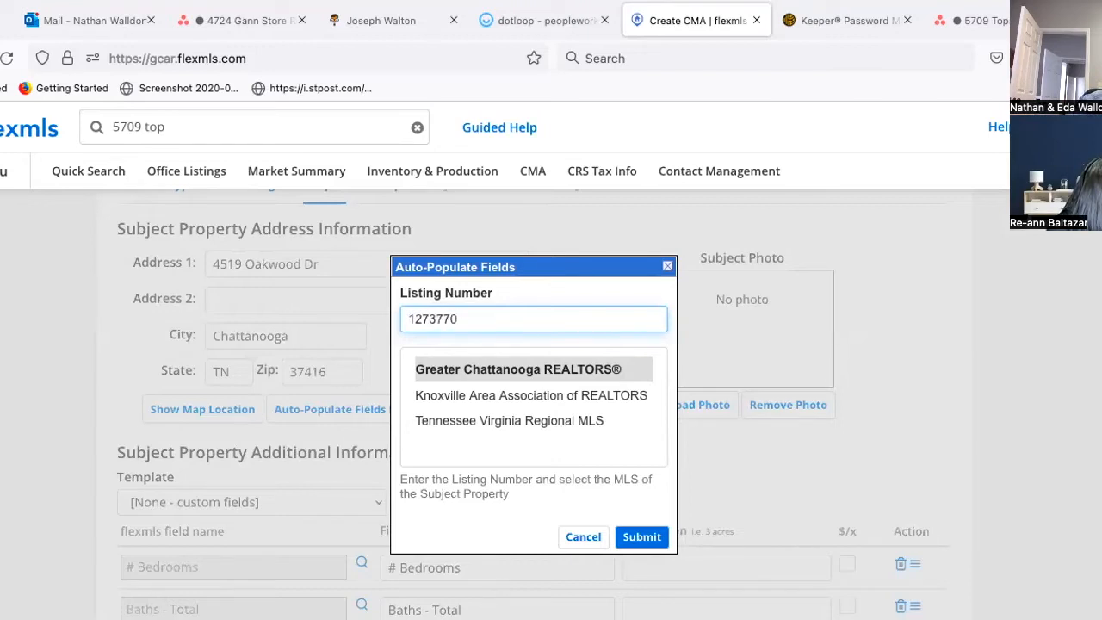
{"action": "left_click", "coordinate": [644, 537]}
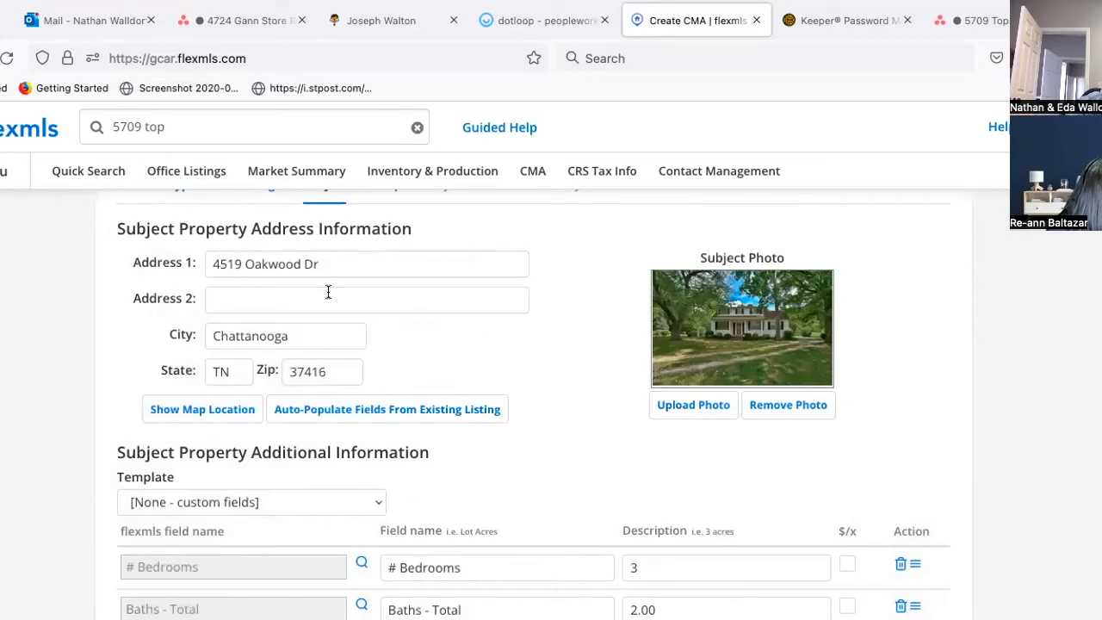
{"action": "scroll", "coordinate": [652, 475], "scroll_direction": "down", "scroll_amount": 1}
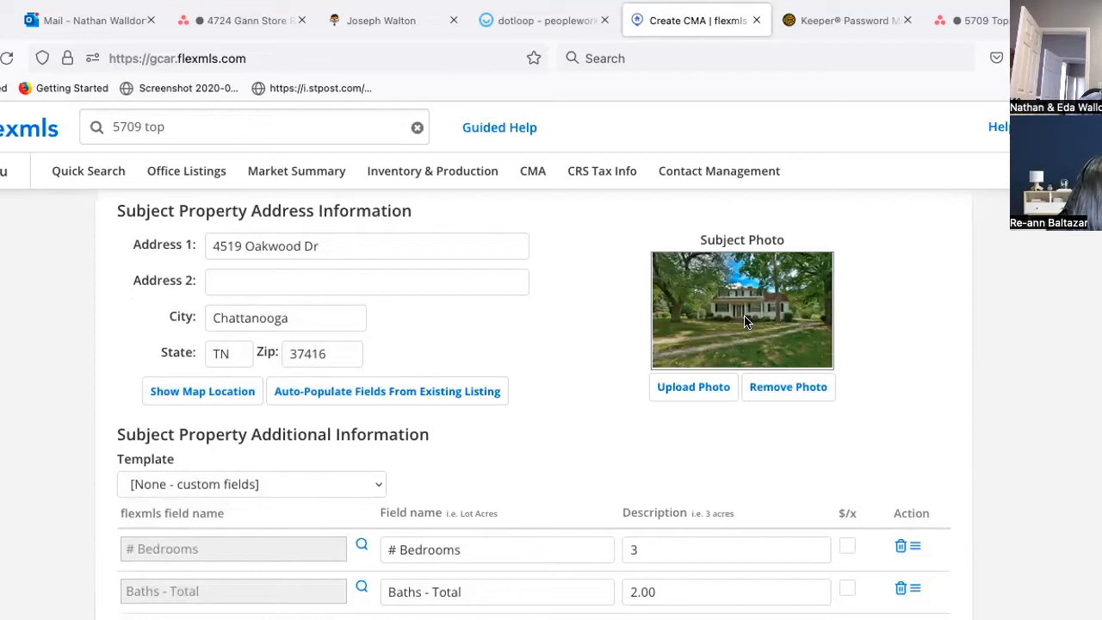
{"action": "scroll", "coordinate": [700, 469], "scroll_direction": "down", "scroll_amount": 3}
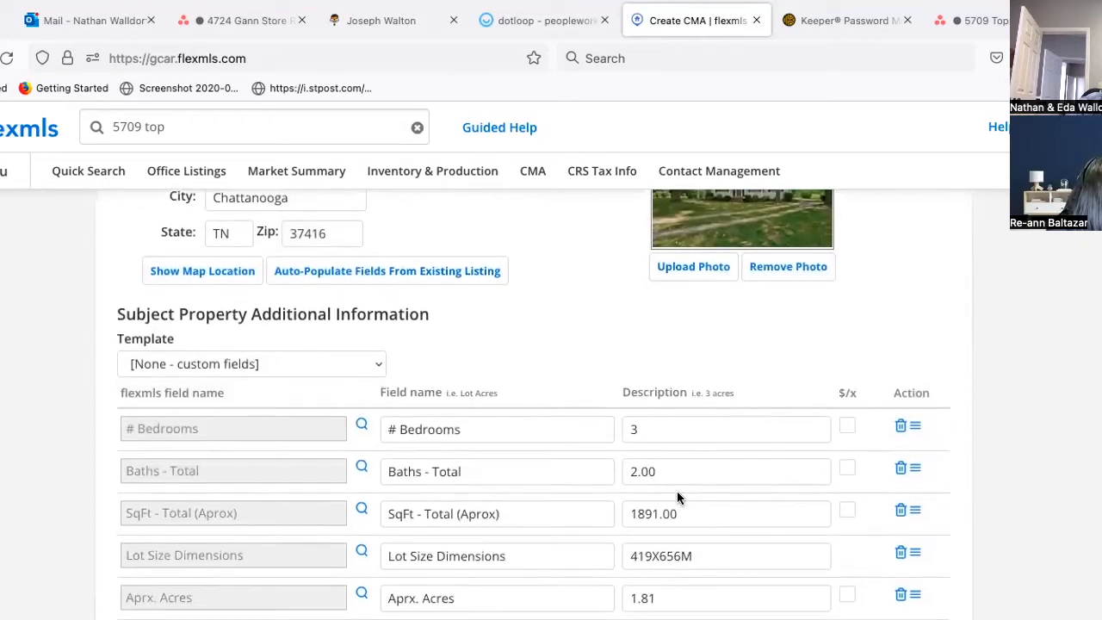
{"action": "scroll", "coordinate": [676, 490], "scroll_direction": "down", "scroll_amount": 3}
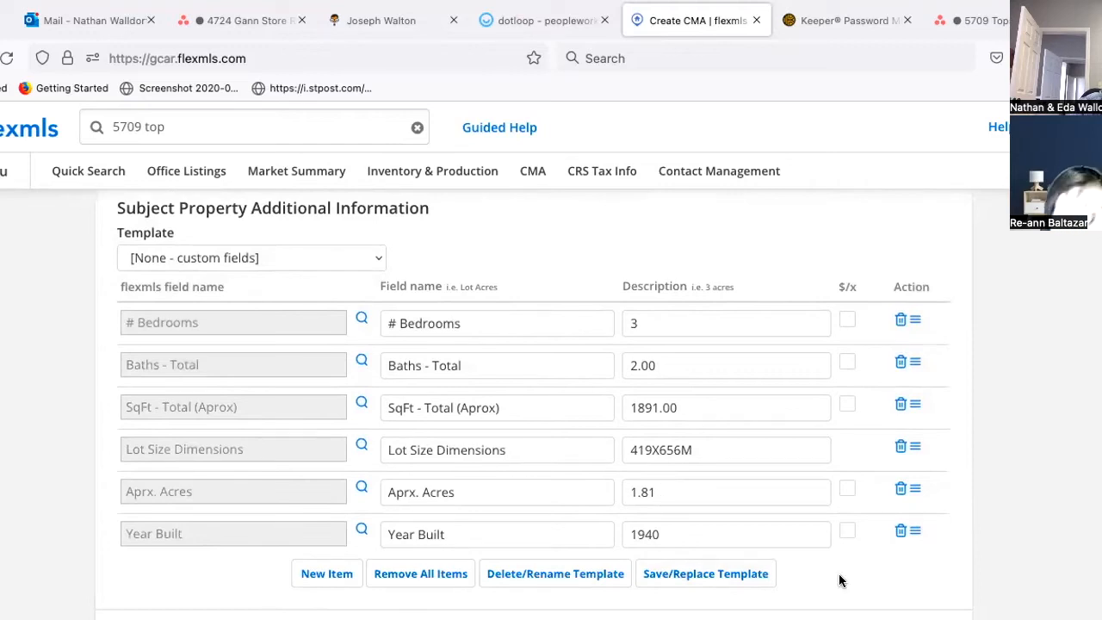
{"action": "scroll", "coordinate": [835, 578], "scroll_direction": "down", "scroll_amount": 3}
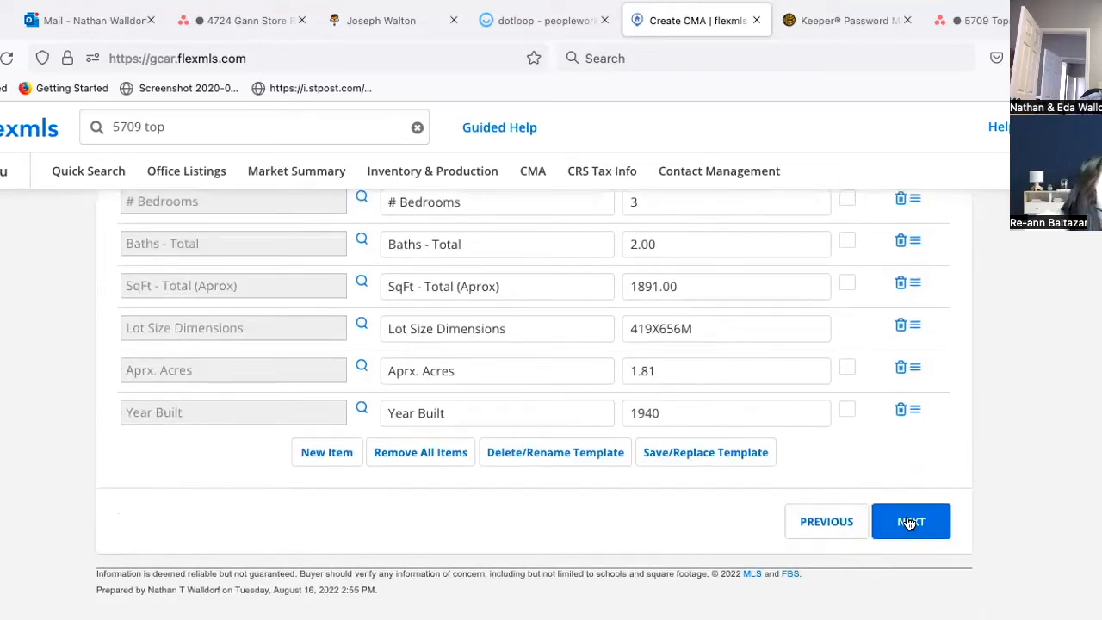
{"action": "scroll", "coordinate": [841, 443], "scroll_direction": "up", "scroll_amount": 3}
{"action": "scroll", "coordinate": [841, 442], "scroll_direction": "down", "scroll_amount": 1}
{"action": "scroll", "coordinate": [840, 442], "scroll_direction": "up", "scroll_amount": 3}
{"action": "scroll", "coordinate": [841, 449], "scroll_direction": "up", "scroll_amount": 2}
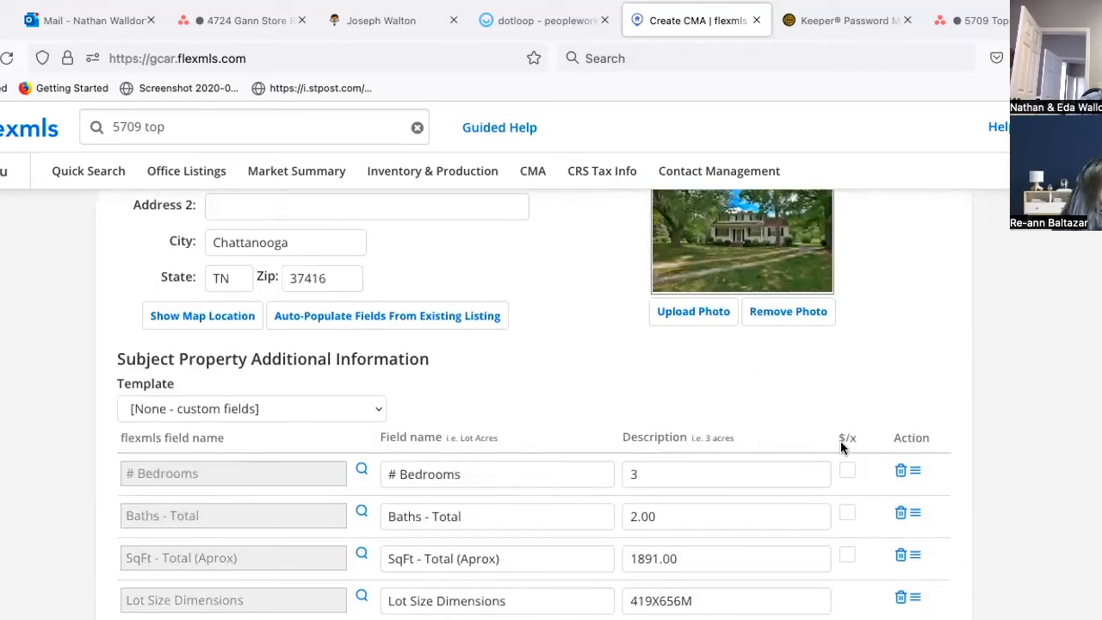
{"action": "scroll", "coordinate": [843, 447], "scroll_direction": "down", "scroll_amount": 1}
{"action": "scroll", "coordinate": [843, 449], "scroll_direction": "up", "scroll_amount": 2}
{"action": "scroll", "coordinate": [817, 378], "scroll_direction": "down", "scroll_amount": 1}
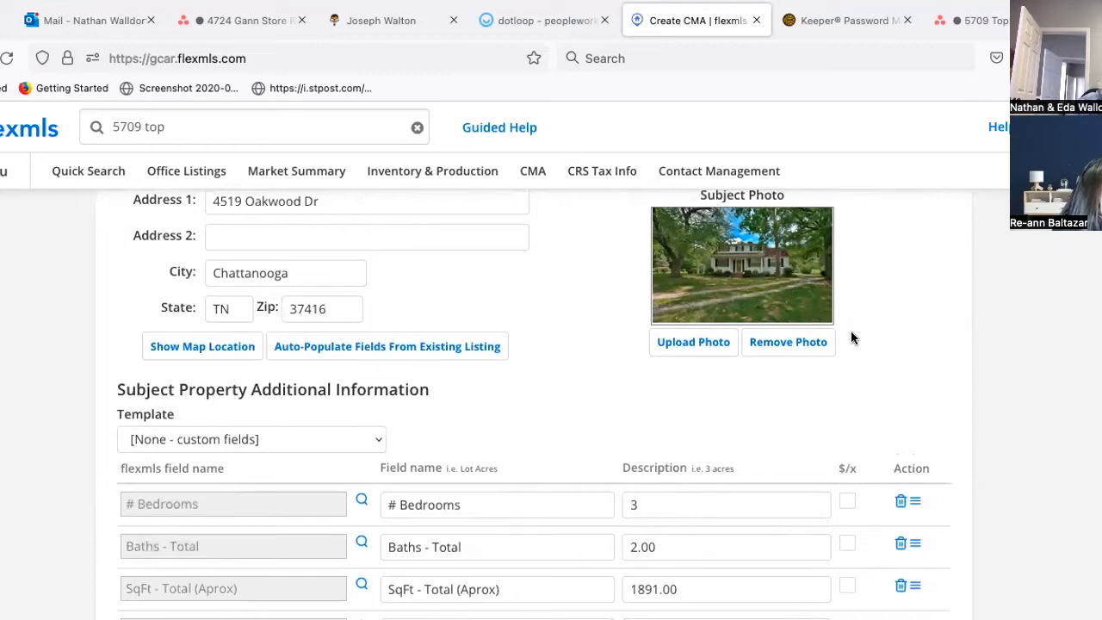
{"action": "scroll", "coordinate": [850, 336], "scroll_direction": "down", "scroll_amount": 4}
Step: Continue to the Comps step and run Find Comps for the 1 - Single Family quick search
{"action": "left_click", "coordinate": [914, 514]}
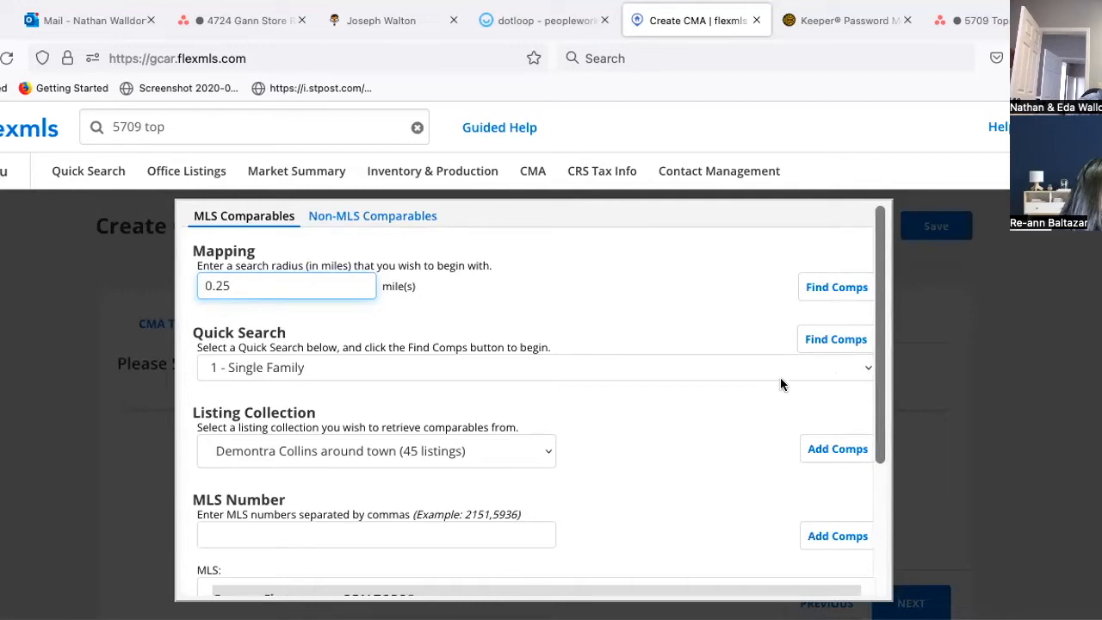
{"action": "left_click", "coordinate": [831, 341]}
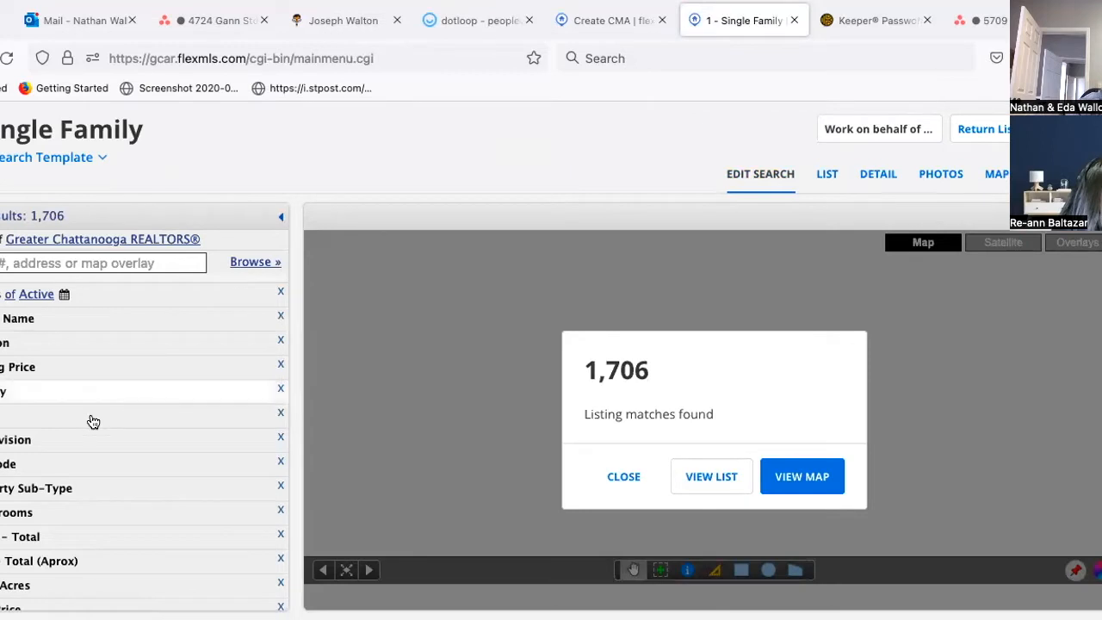
Step: Add a 37416 zip code criterion to the comps search, narrowing it to 37 listings
{"action": "left_click", "coordinate": [55, 467]}
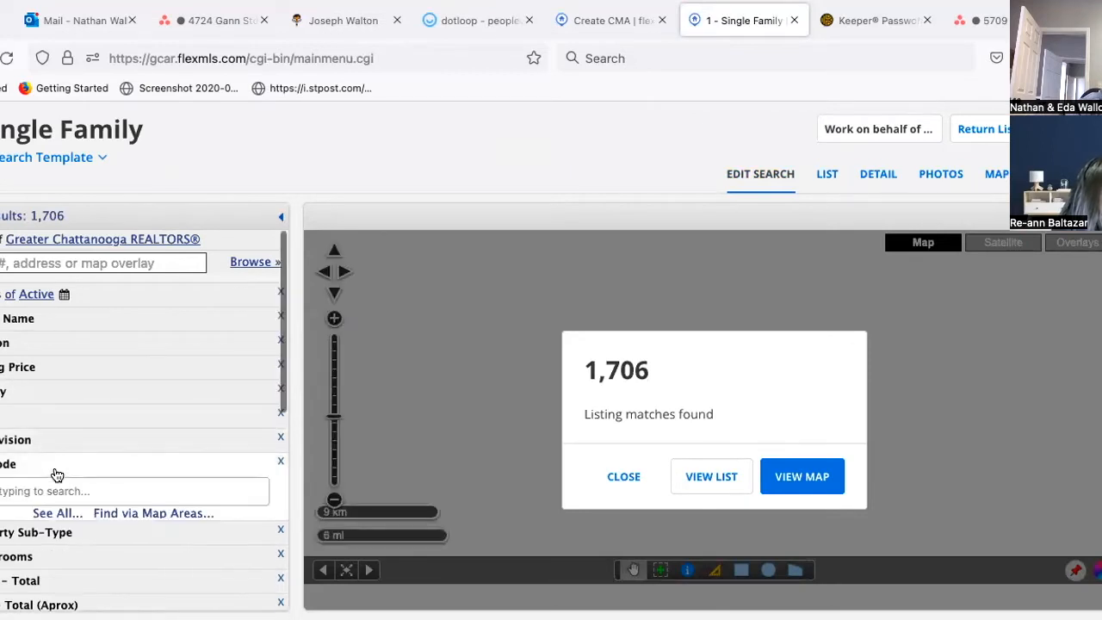
{"action": "left_click", "coordinate": [69, 491]}
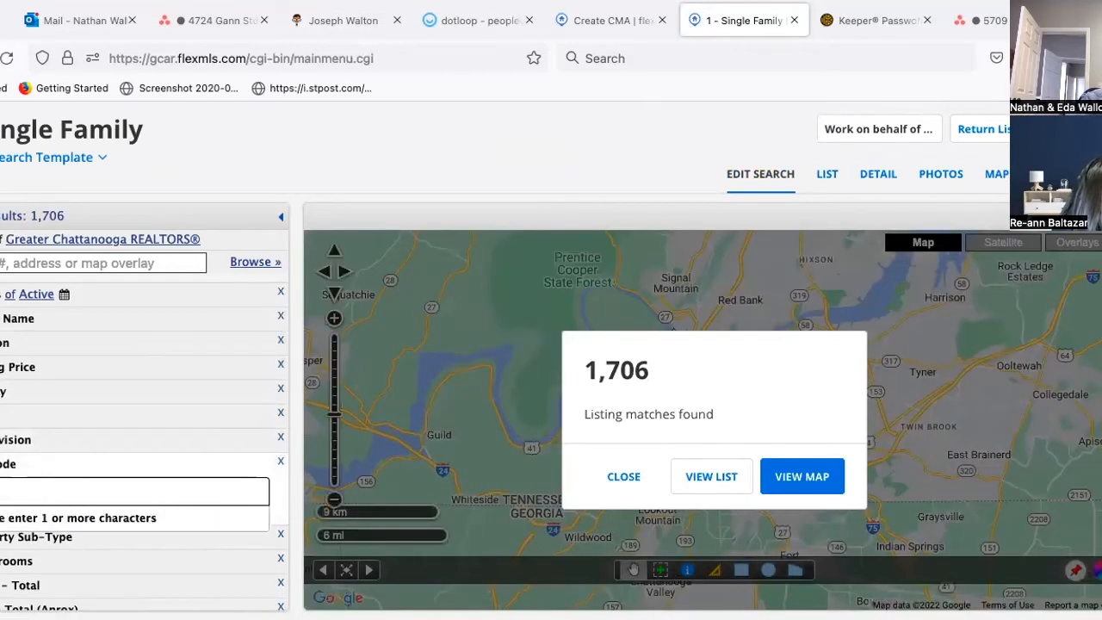
{"action": "type", "text": "37416"}
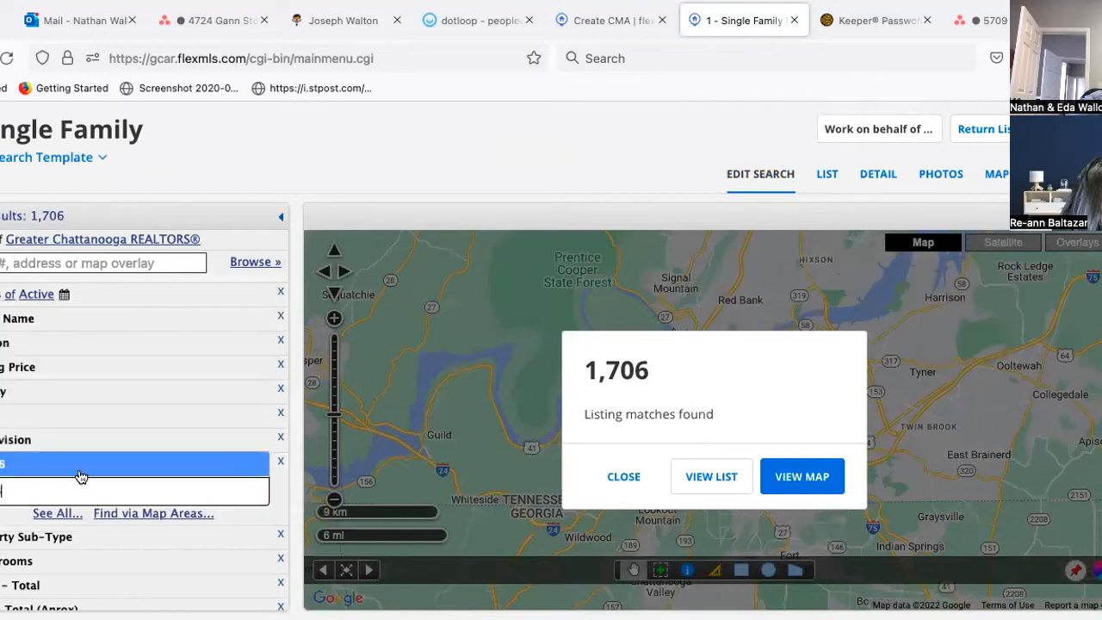
{"action": "key", "text": "Return"}
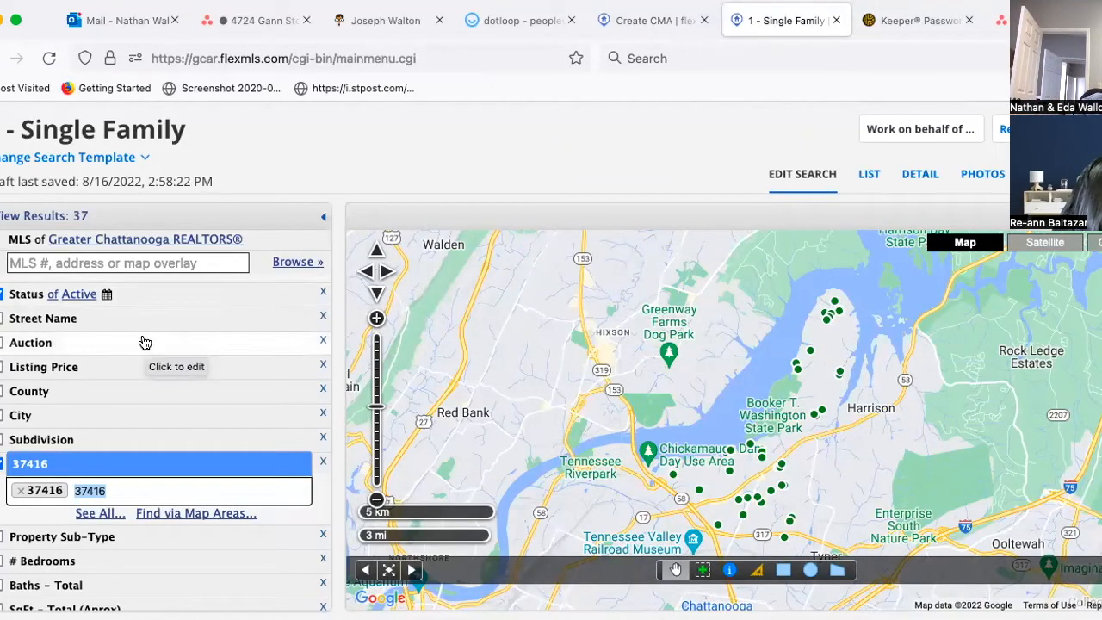
{"action": "left_click", "coordinate": [77, 294]}
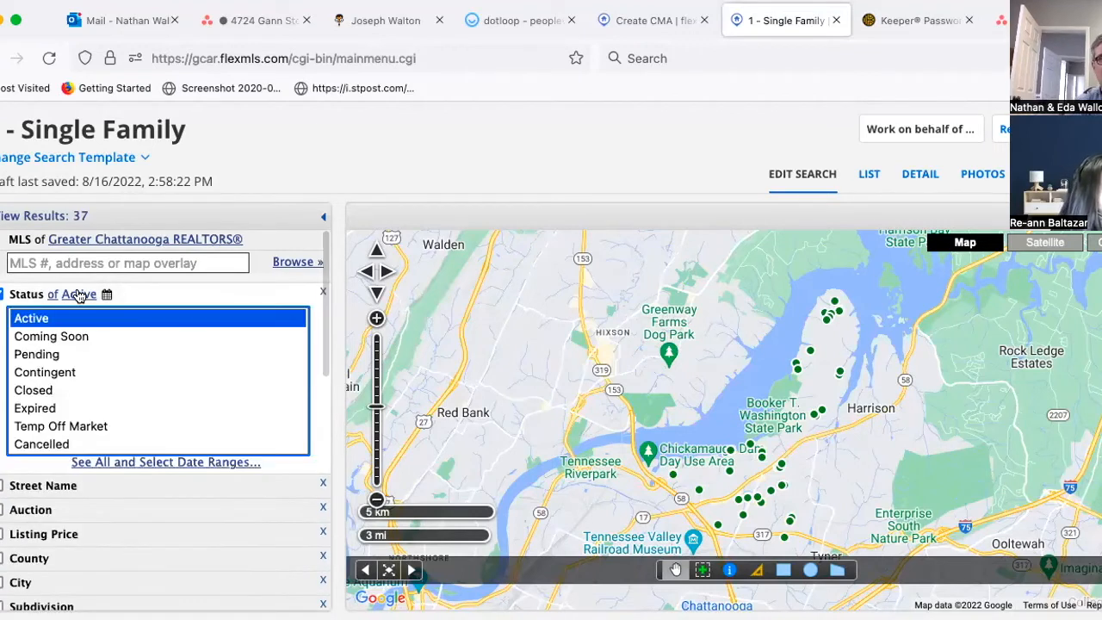
Step: Set the status filter to Closed, Contingent and Pending instead of Active, giving 298 results
{"action": "left_click", "coordinate": [48, 389]}
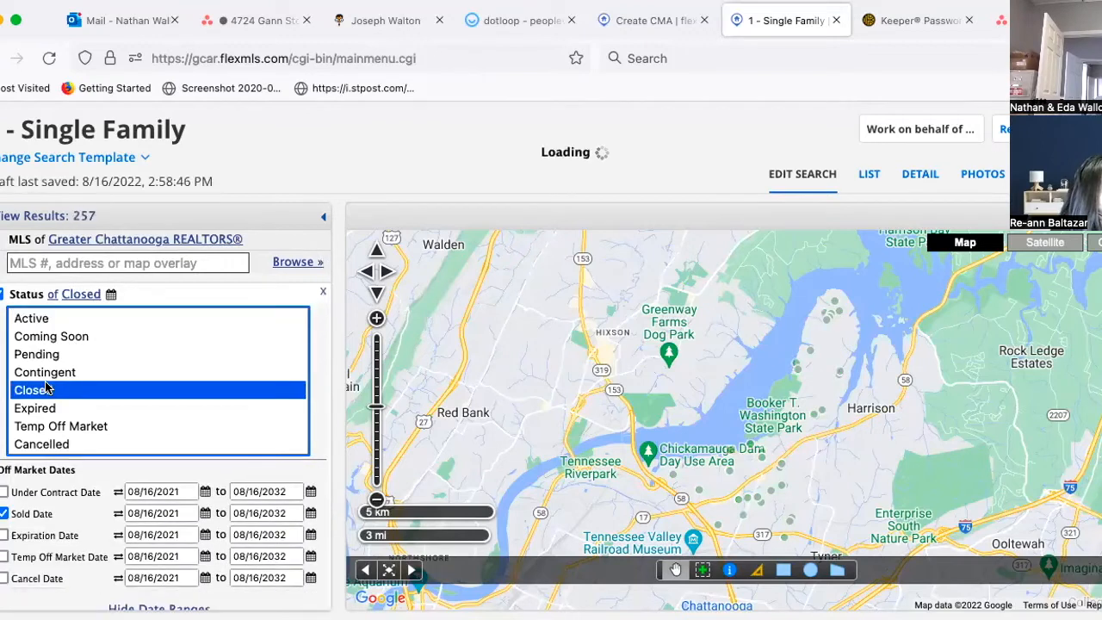
{"action": "left_click", "coordinate": [45, 375]}
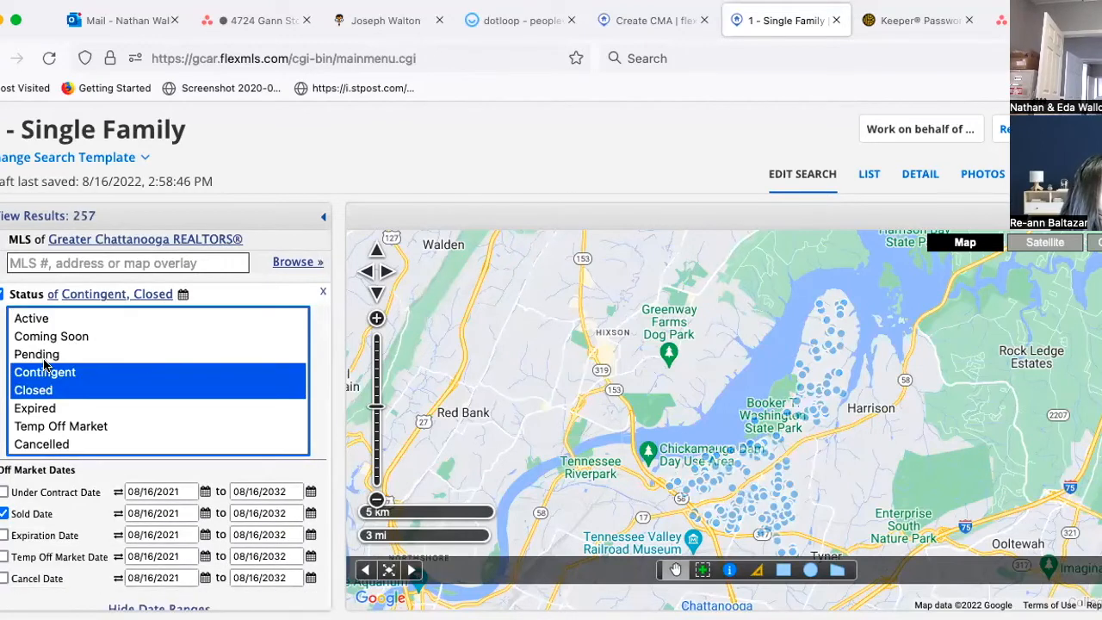
{"action": "left_click", "coordinate": [42, 356]}
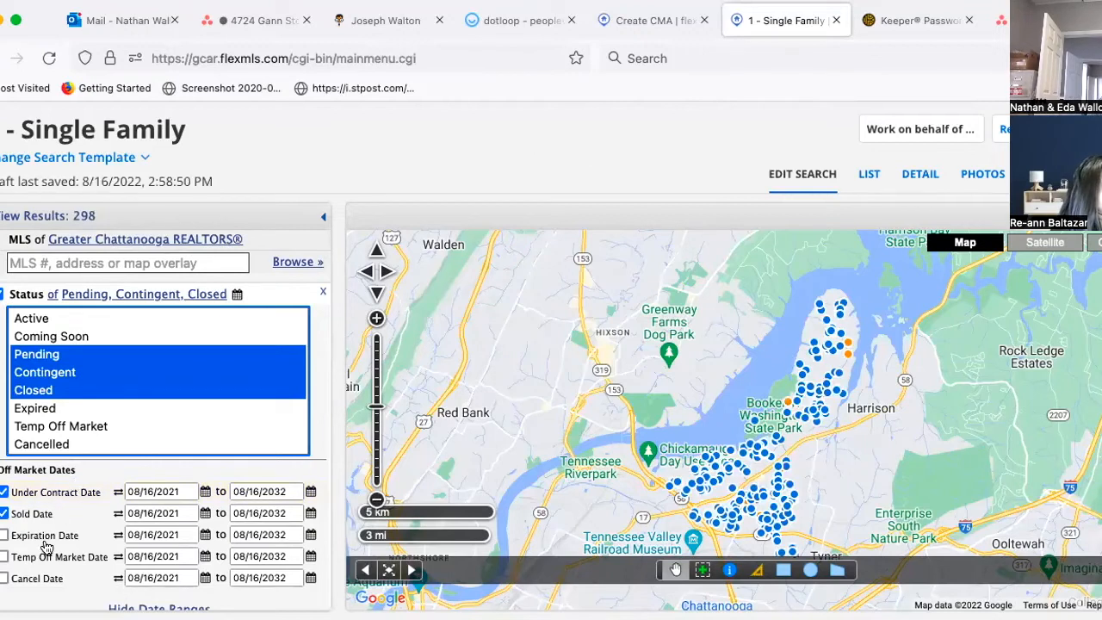
{"action": "scroll", "coordinate": [45, 542], "scroll_direction": "down", "scroll_amount": 5}
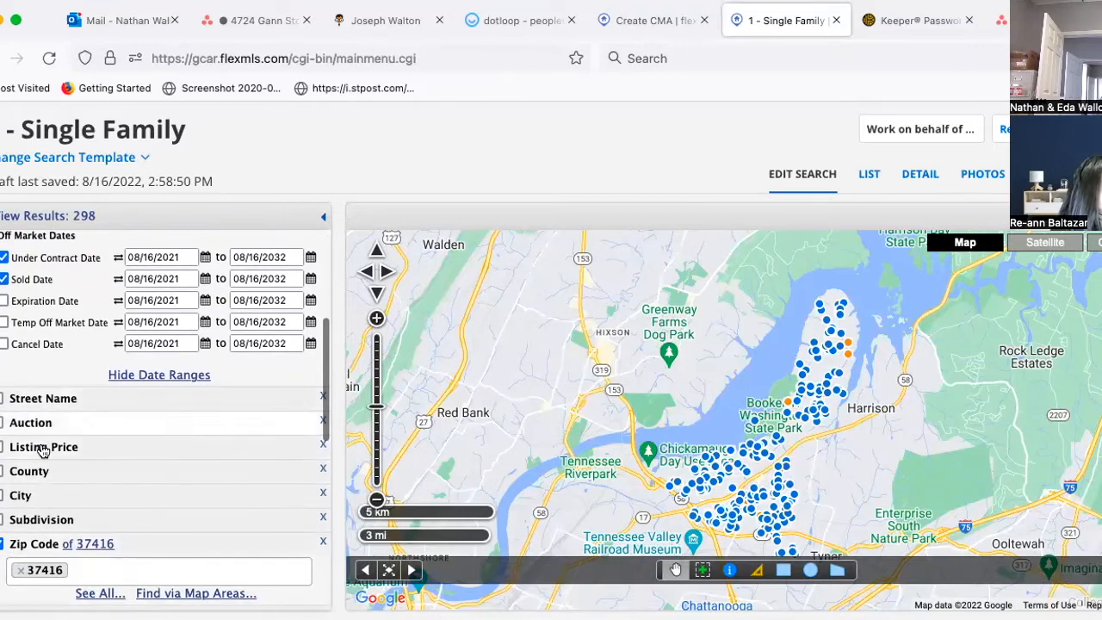
{"action": "scroll", "coordinate": [26, 482], "scroll_direction": "down", "scroll_amount": 3}
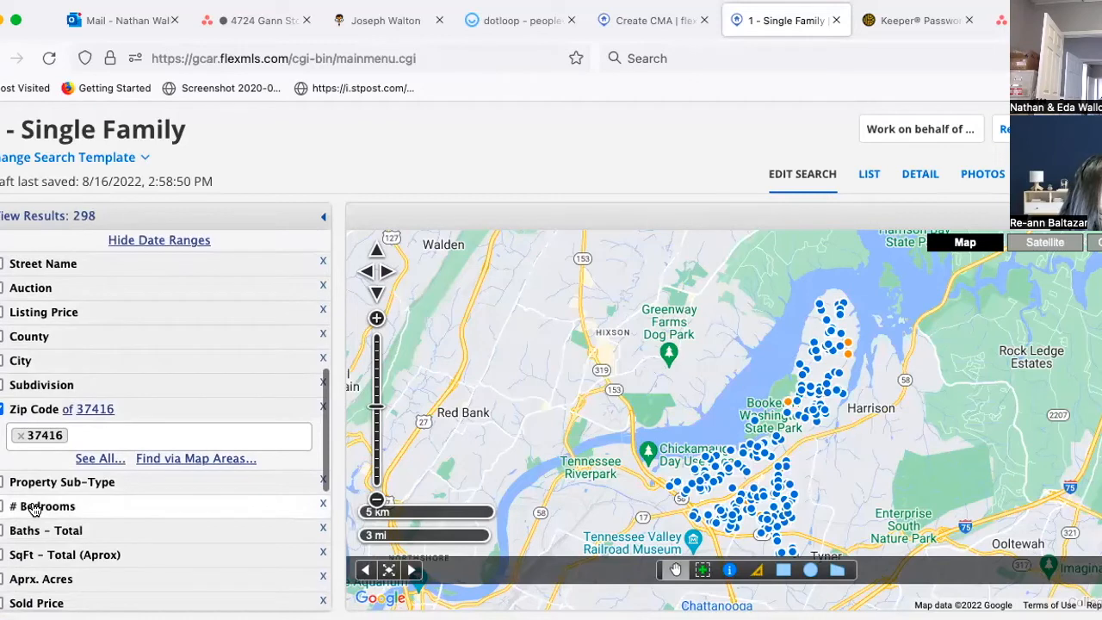
{"action": "left_click", "coordinate": [34, 508]}
Step: Require at least 3 bedrooms and at least 2 total baths
{"action": "type", "text": "3"}
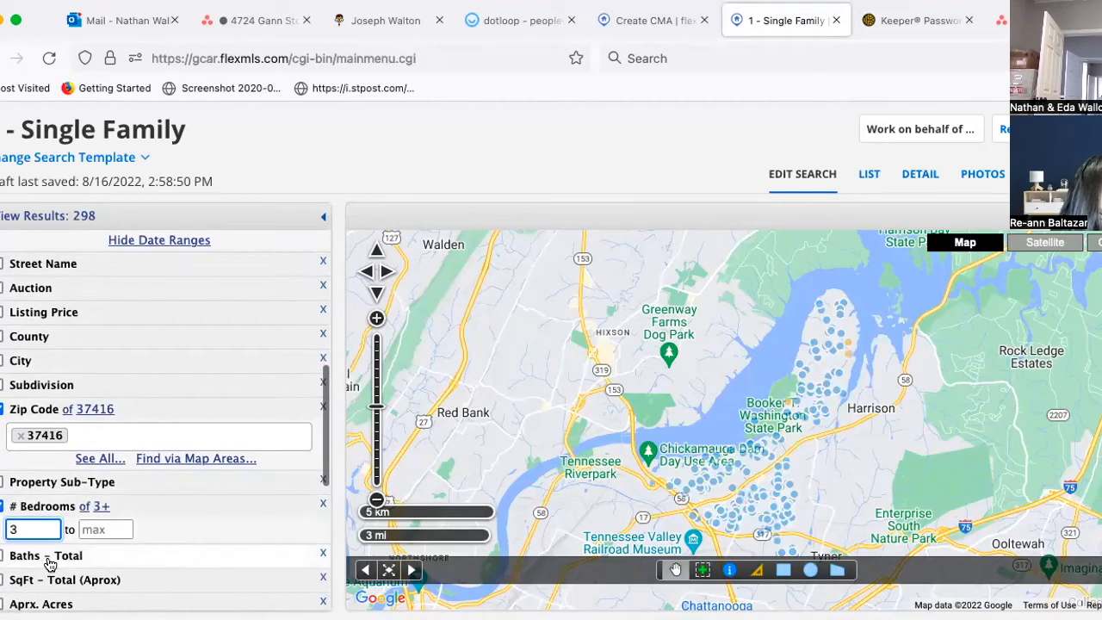
{"action": "left_click", "coordinate": [43, 559]}
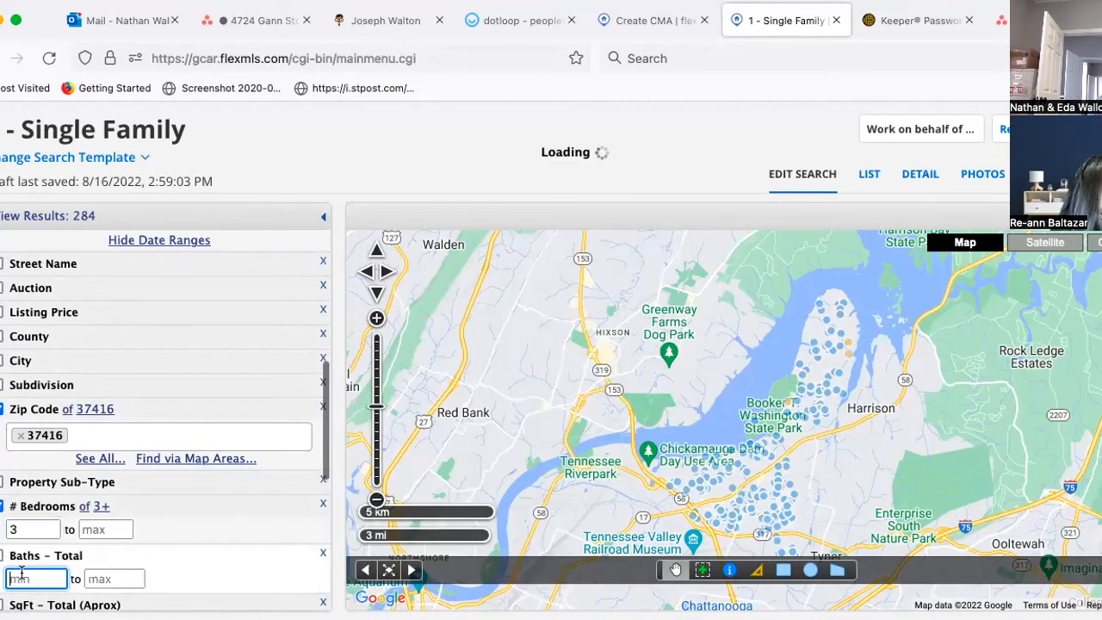
{"action": "type", "text": "2"}
{"action": "scroll", "coordinate": [202, 523], "scroll_direction": "down", "scroll_amount": 2}
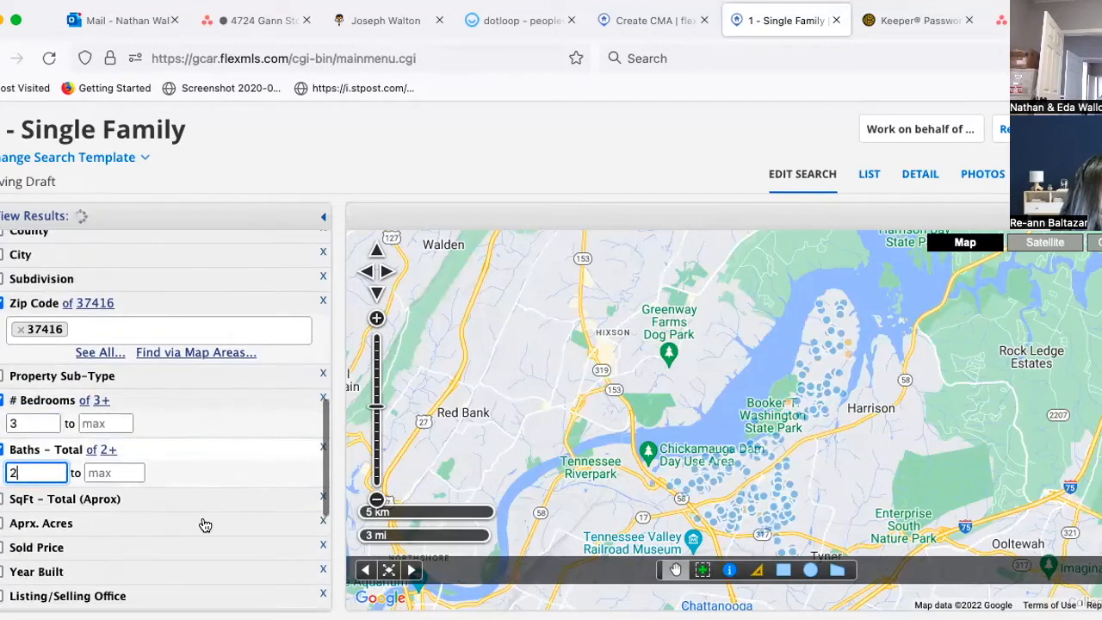
Step: Limit total square footage to 1700–1900, leaving 50 results
{"action": "left_click", "coordinate": [92, 495]}
{"action": "type", "text": "1600"}
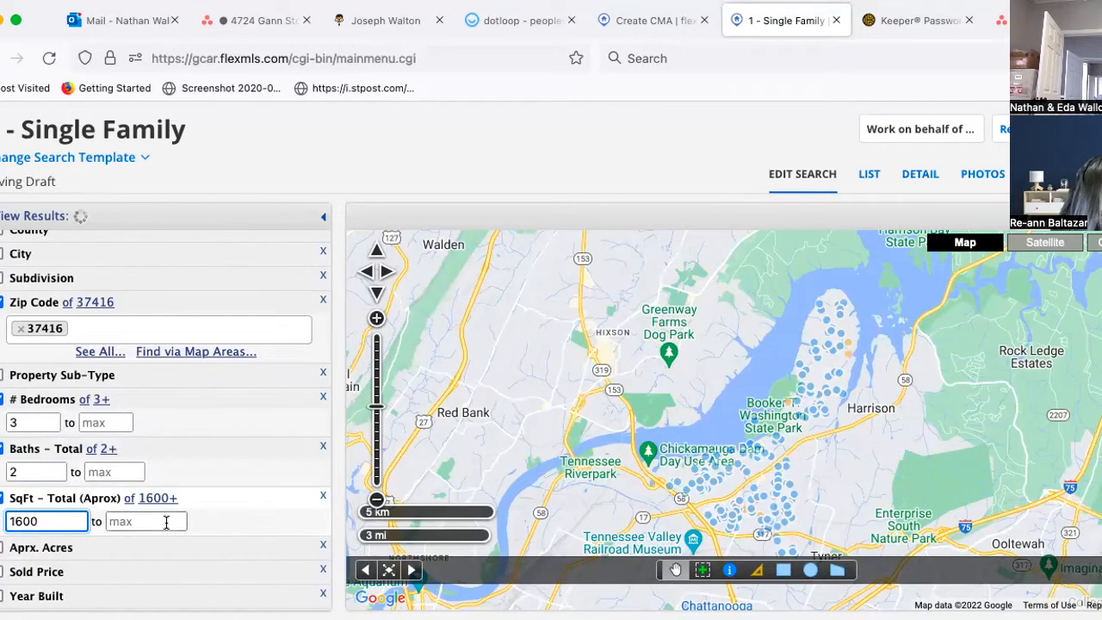
{"action": "left_click", "coordinate": [166, 521]}
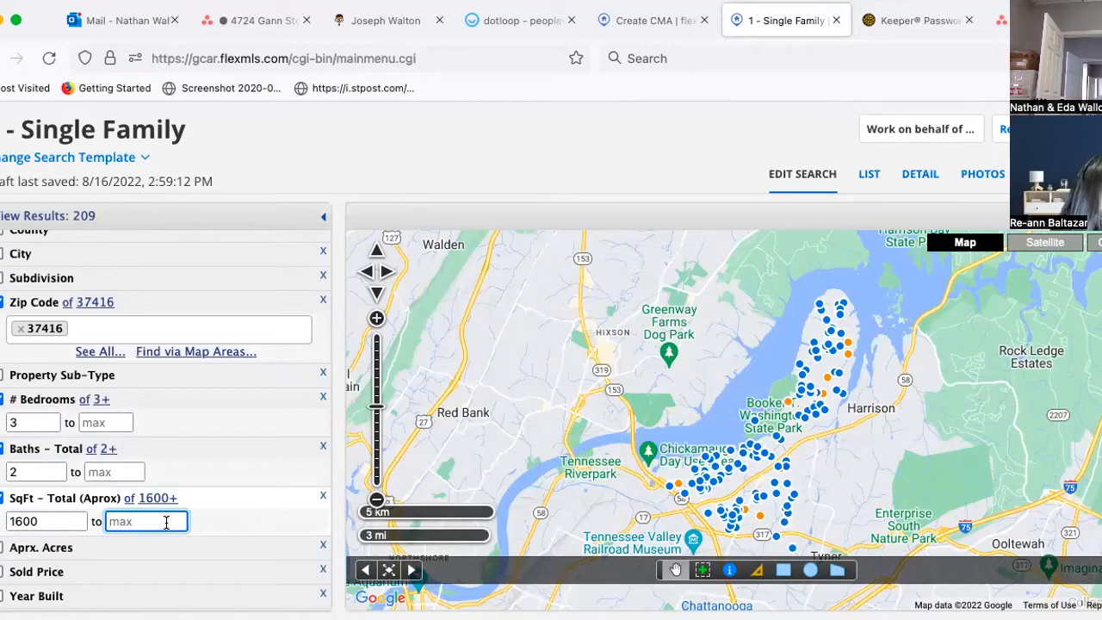
{"action": "type", "text": "190"}
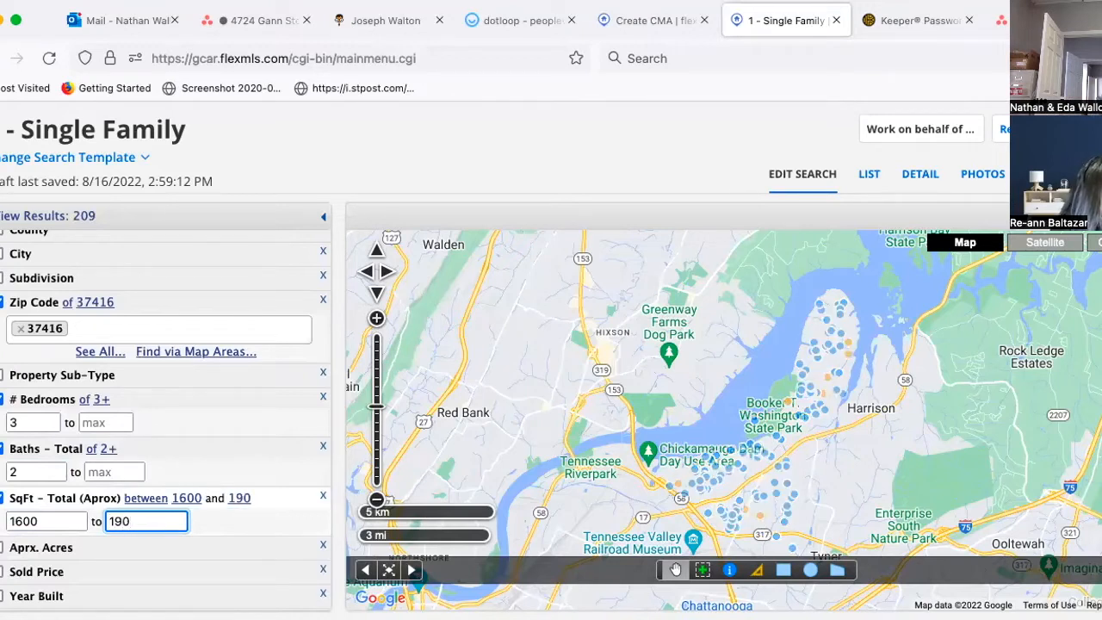
{"action": "type", "text": "0"}
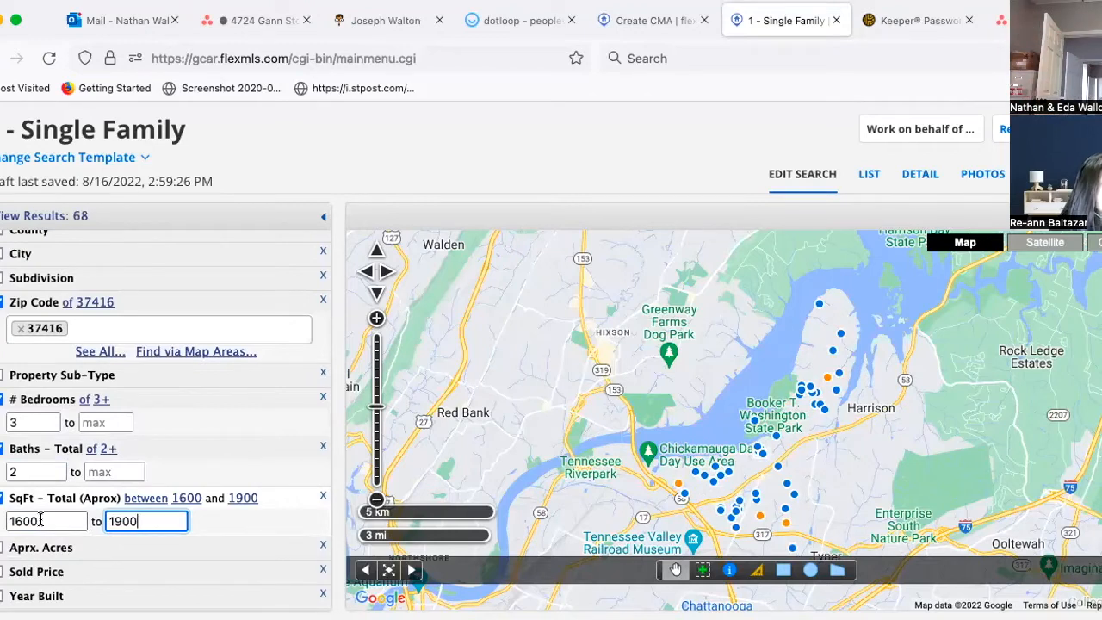
{"action": "scroll", "coordinate": [224, 537], "scroll_direction": "down", "scroll_amount": 2}
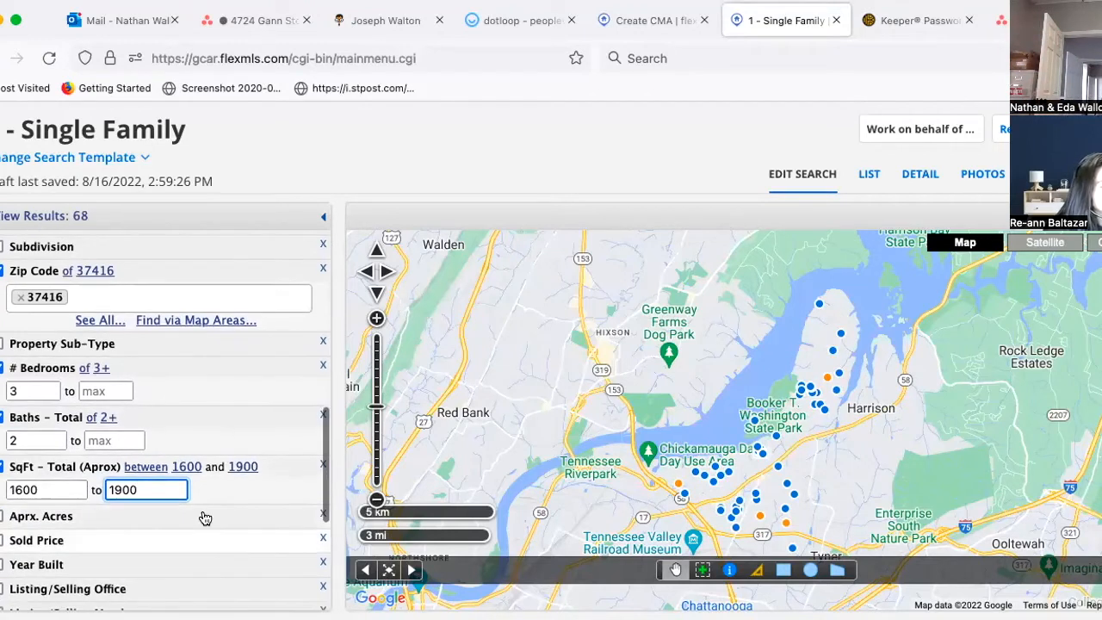
{"action": "left_click", "coordinate": [18, 488]}
{"action": "key", "text": "BackSpace"}
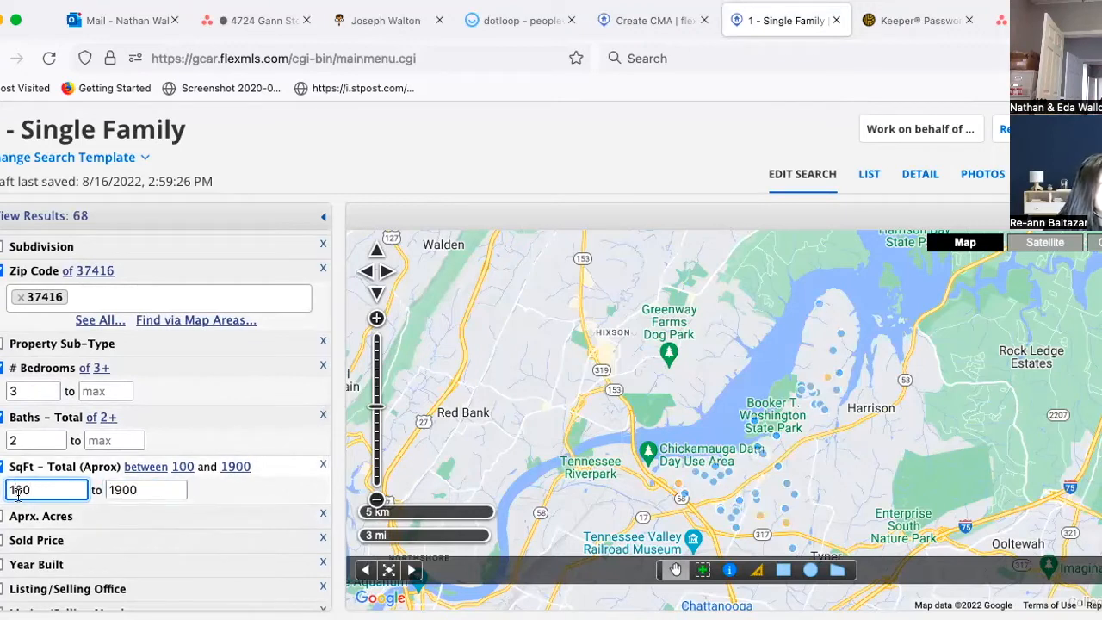
{"action": "type", "text": "7"}
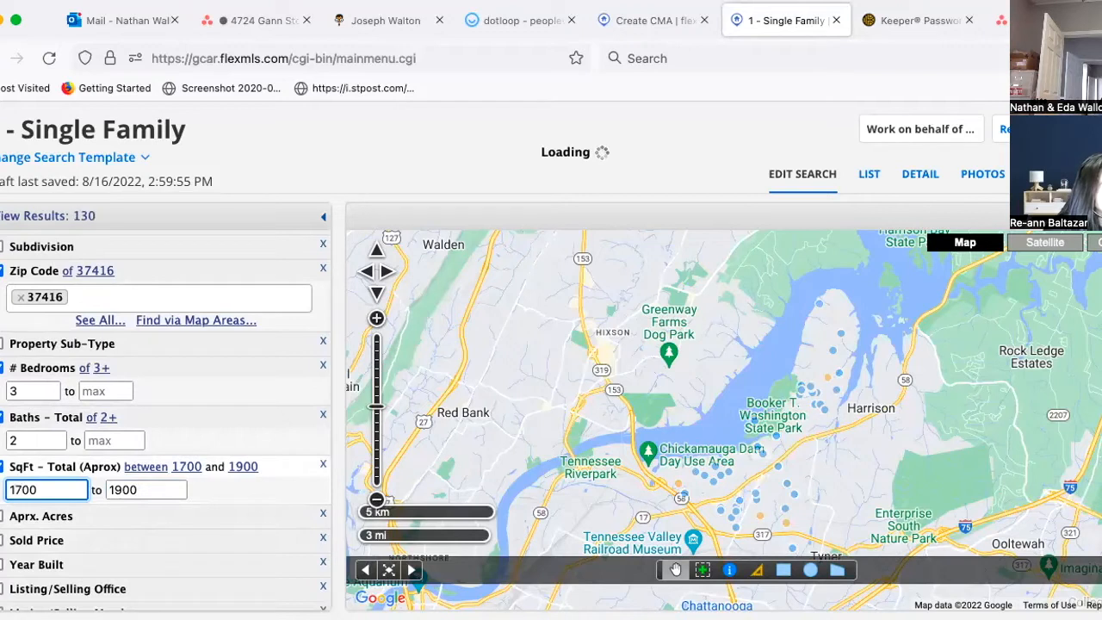
{"action": "scroll", "coordinate": [184, 526], "scroll_direction": "down", "scroll_amount": 3}
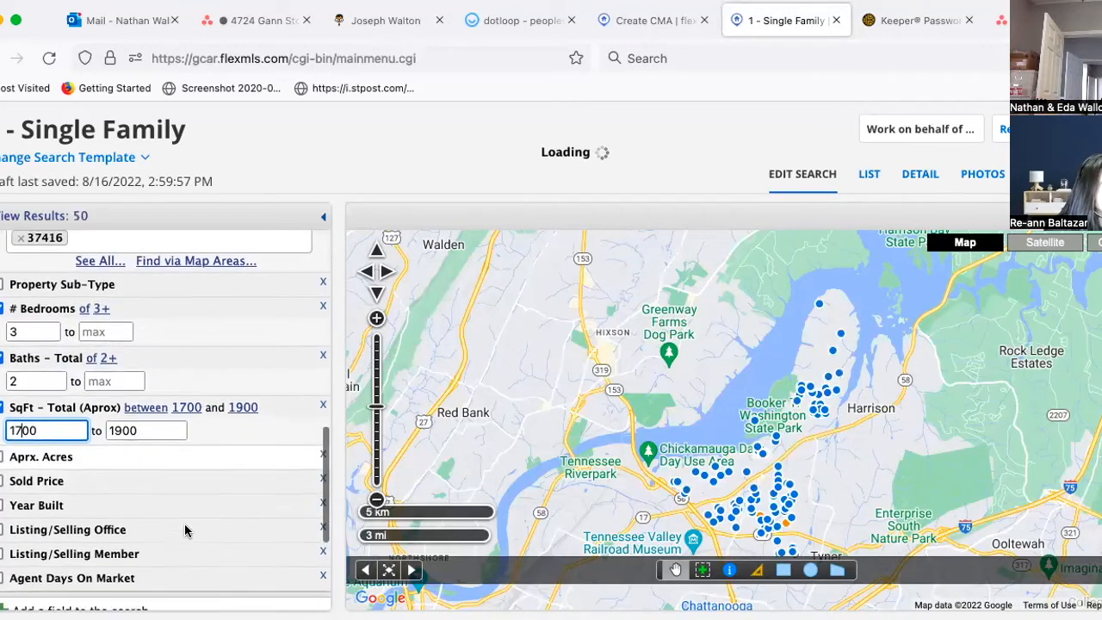
{"action": "scroll", "coordinate": [185, 527], "scroll_direction": "down", "scroll_amount": 3}
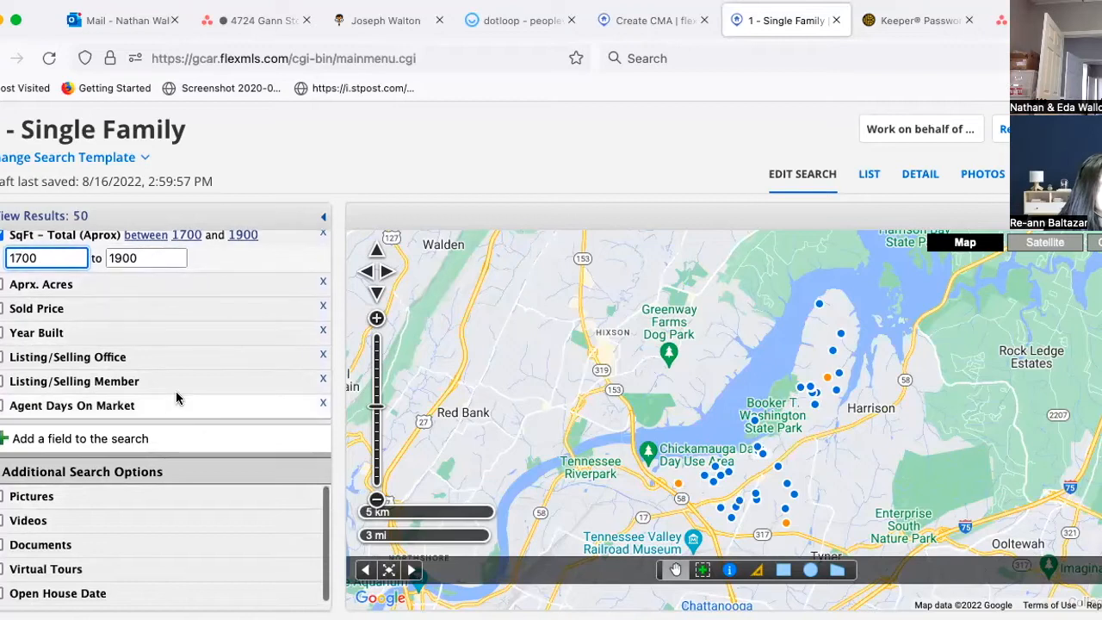
{"action": "scroll", "coordinate": [176, 391], "scroll_direction": "up", "scroll_amount": 3}
{"action": "left_click", "coordinate": [921, 177]}
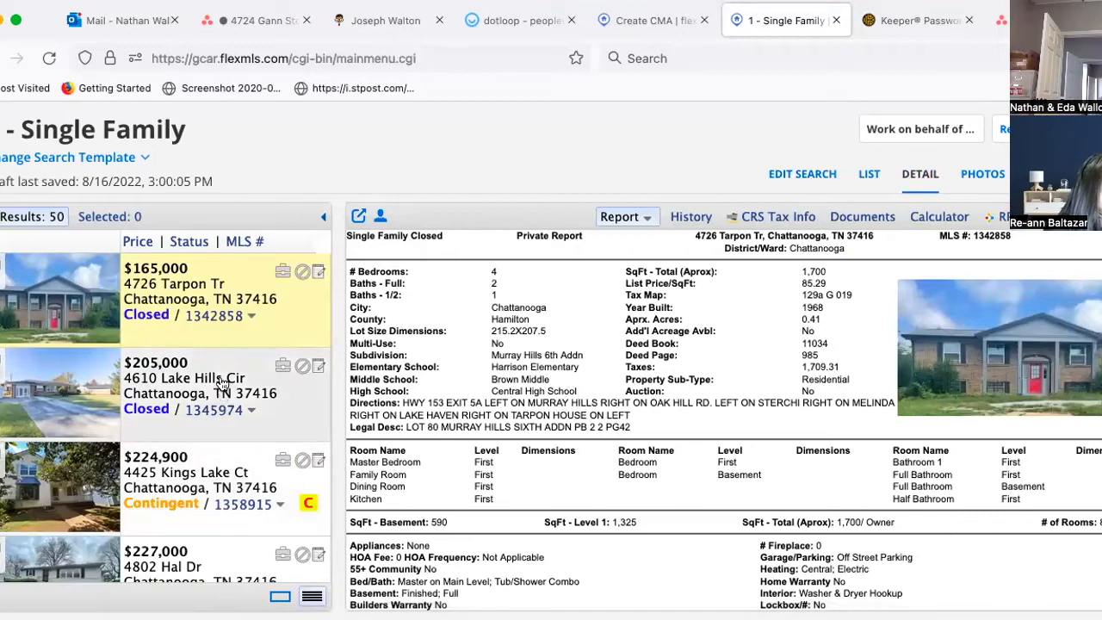
{"action": "scroll", "coordinate": [215, 392], "scroll_direction": "down", "scroll_amount": 10}
{"action": "scroll", "coordinate": [206, 406], "scroll_direction": "down", "scroll_amount": 10}
{"action": "scroll", "coordinate": [207, 406], "scroll_direction": "down", "scroll_amount": 5}
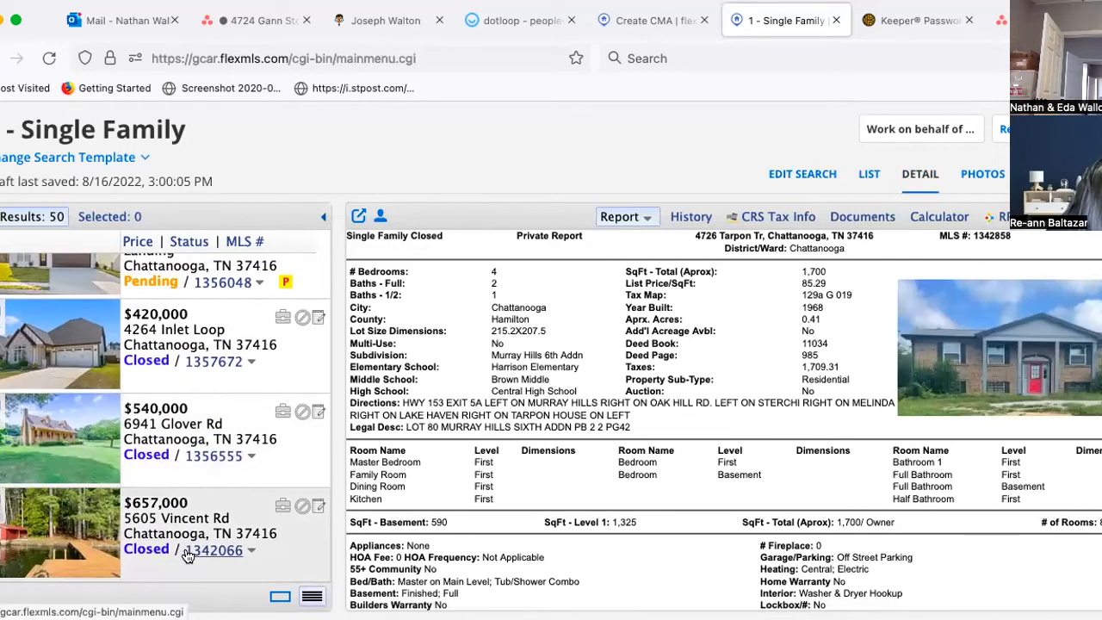
{"action": "scroll", "coordinate": [176, 446], "scroll_direction": "up", "scroll_amount": 3}
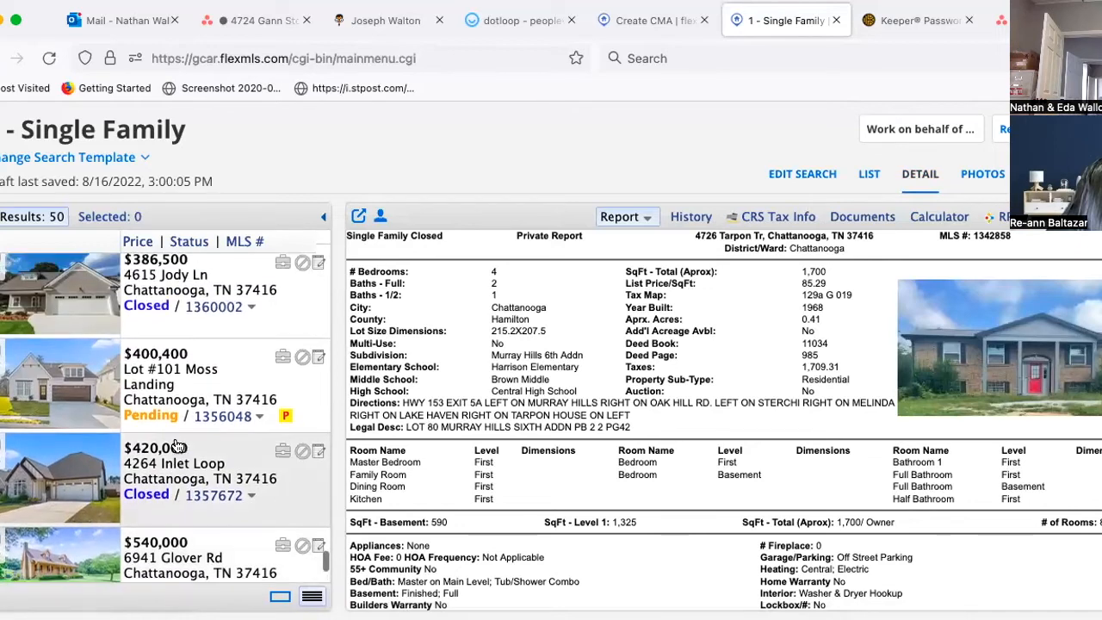
{"action": "scroll", "coordinate": [168, 332], "scroll_direction": "up", "scroll_amount": 5}
{"action": "scroll", "coordinate": [168, 331], "scroll_direction": "up", "scroll_amount": 5}
{"action": "scroll", "coordinate": [169, 332], "scroll_direction": "up", "scroll_amount": 5}
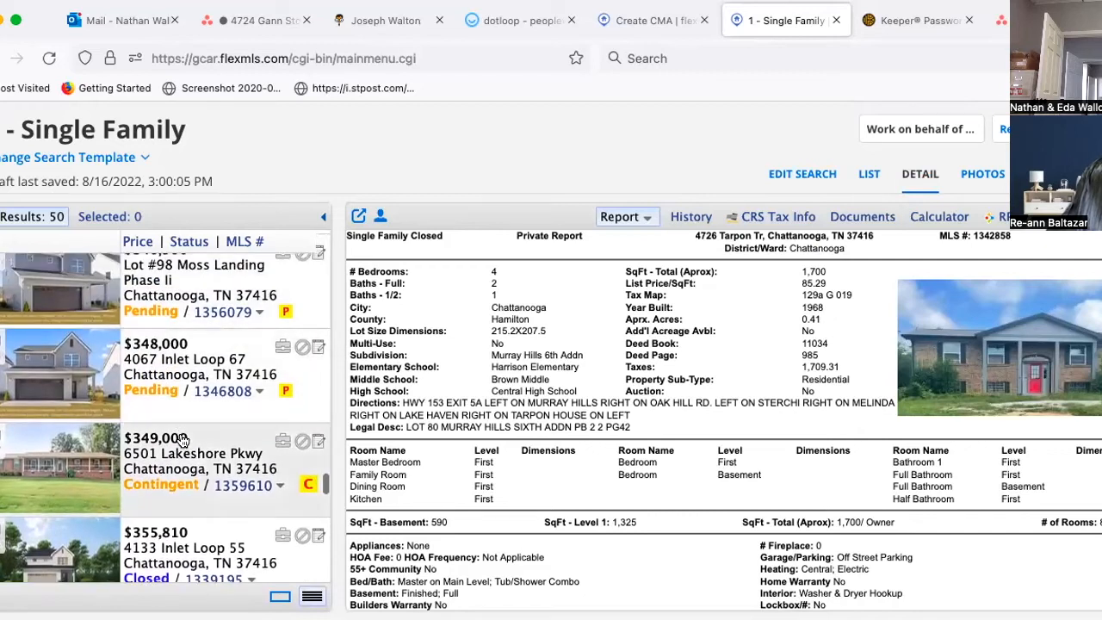
{"action": "left_click", "coordinate": [183, 463]}
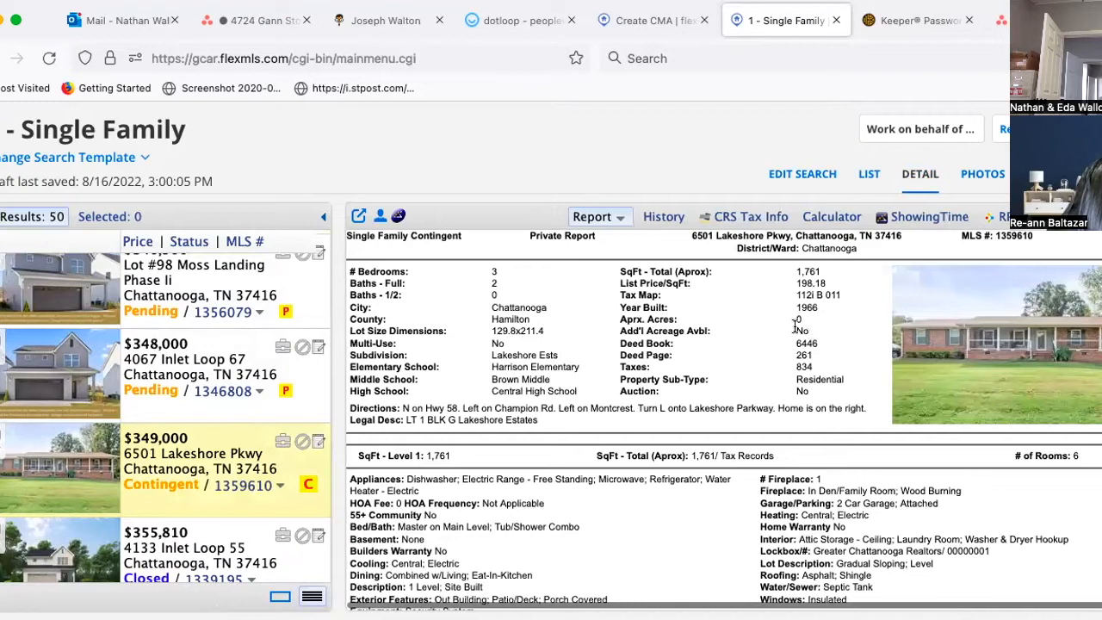
{"action": "left_click", "coordinate": [981, 176]}
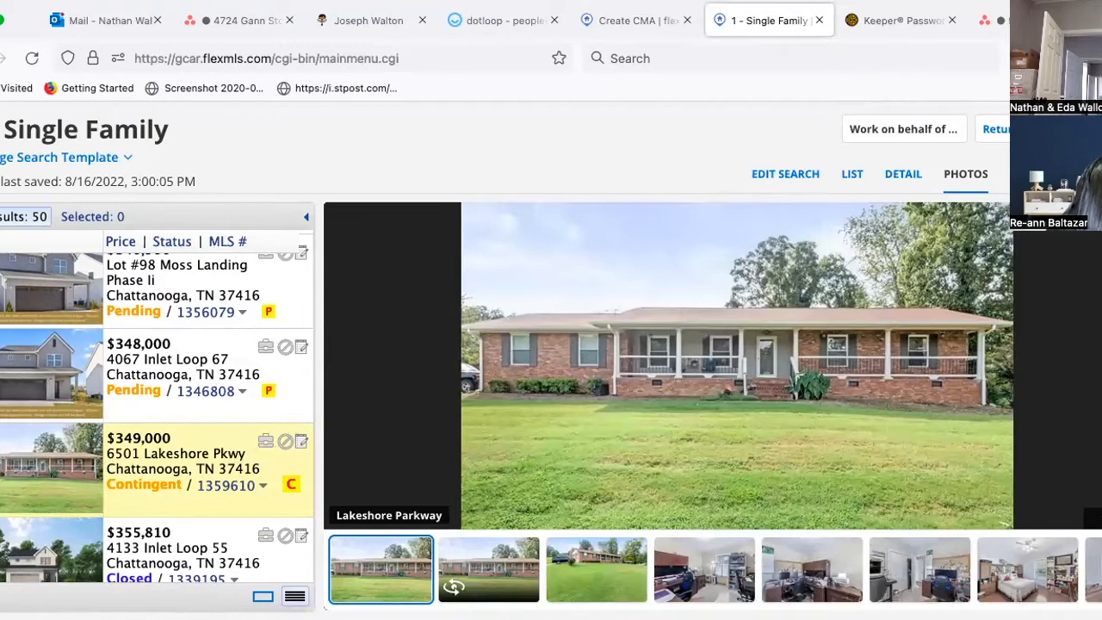
{"action": "key", "text": "Right"}
{"action": "key", "text": "Right"}
{"action": "key", "text": "Right"}
{"action": "key", "text": "Right"}
{"action": "key", "text": "Right"}
{"action": "key", "text": "Right"}
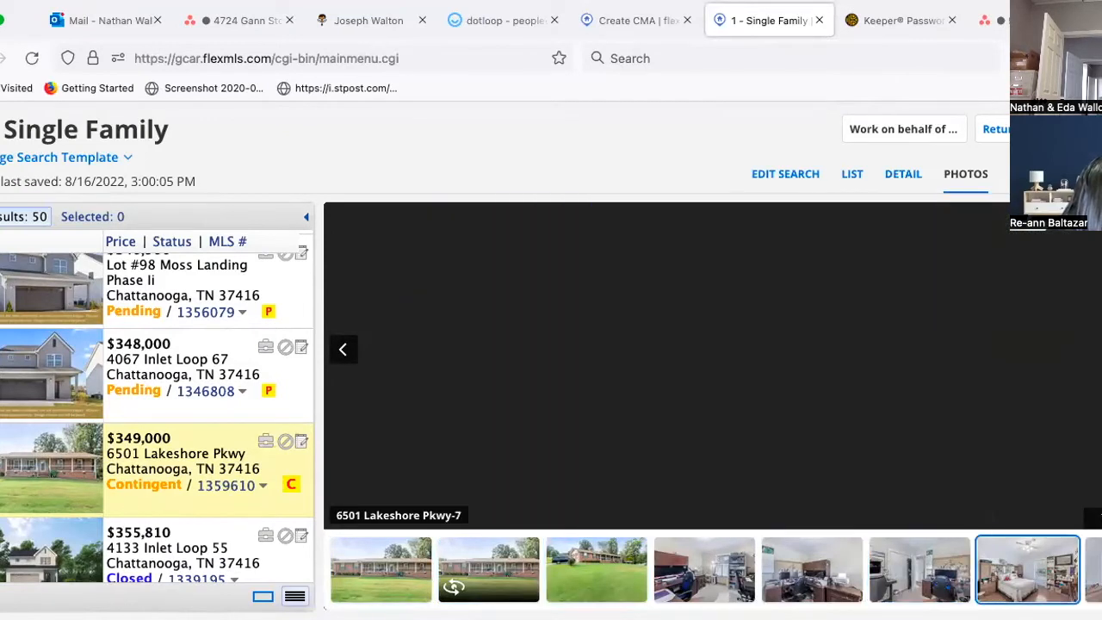
{"action": "key", "text": "Right"}
{"action": "key", "text": "Right"}
{"action": "key", "text": "Right"}
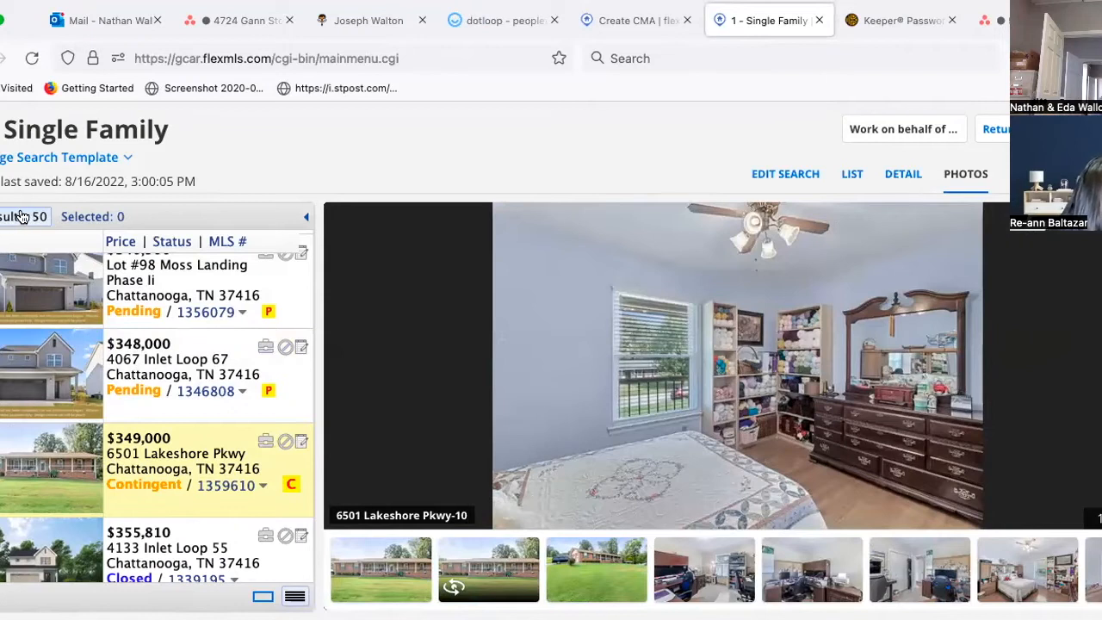
{"action": "scroll", "coordinate": [234, 416], "scroll_direction": "up", "scroll_amount": 10}
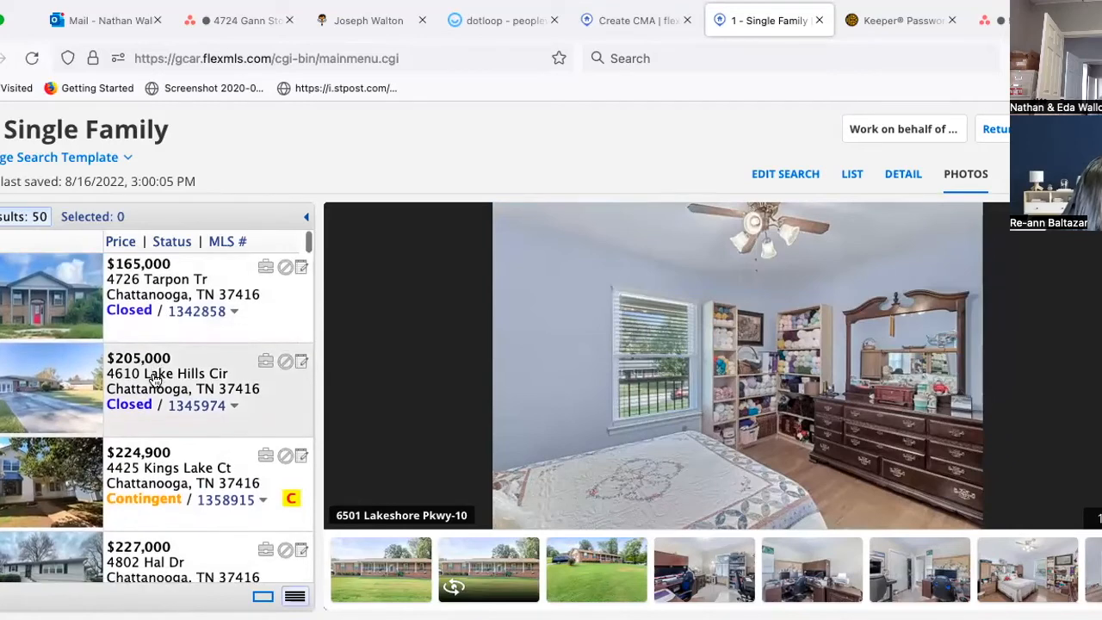
{"action": "scroll", "coordinate": [153, 378], "scroll_direction": "down", "scroll_amount": 10}
{"action": "scroll", "coordinate": [154, 379], "scroll_direction": "down", "scroll_amount": 10}
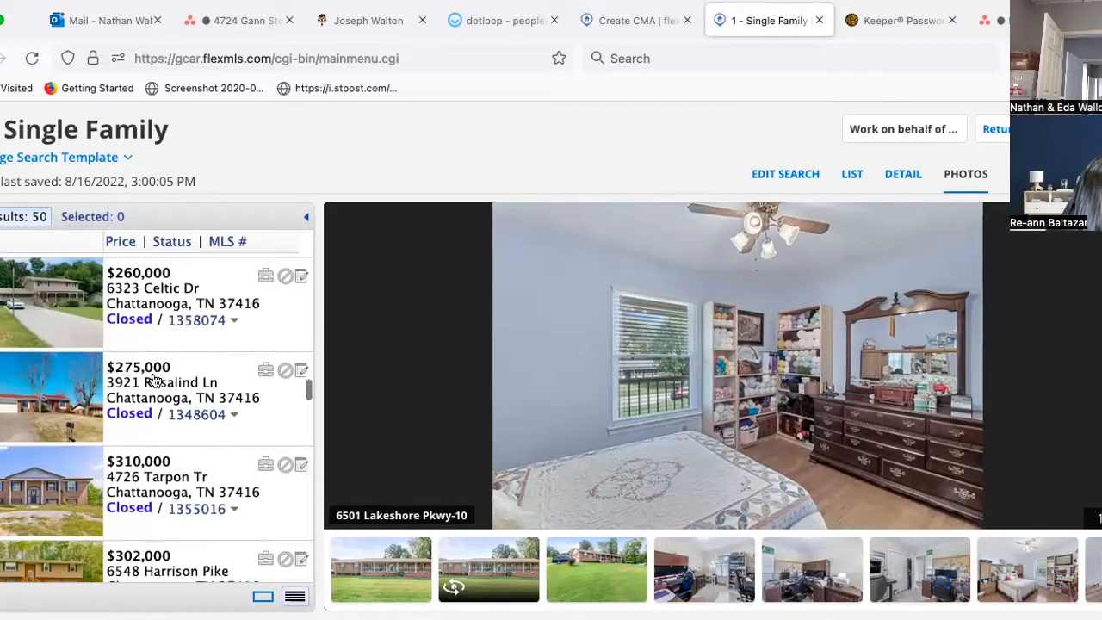
{"action": "scroll", "coordinate": [155, 380], "scroll_direction": "down", "scroll_amount": 2}
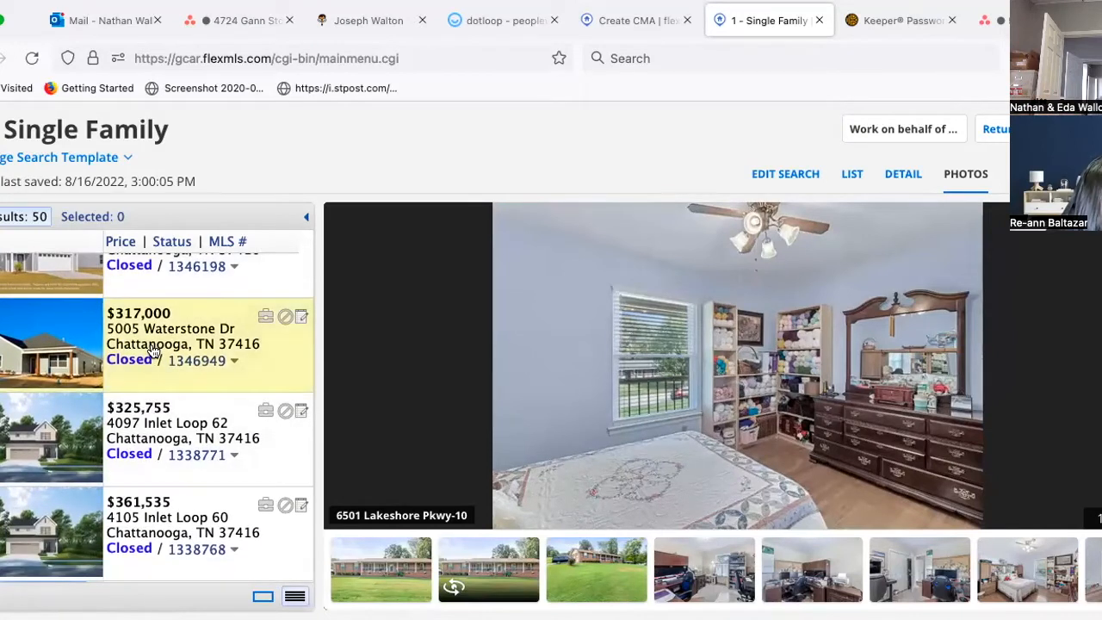
{"action": "left_click", "coordinate": [152, 351]}
{"action": "scroll", "coordinate": [152, 351], "scroll_direction": "up", "scroll_amount": 2}
{"action": "scroll", "coordinate": [152, 351], "scroll_direction": "up", "scroll_amount": 1}
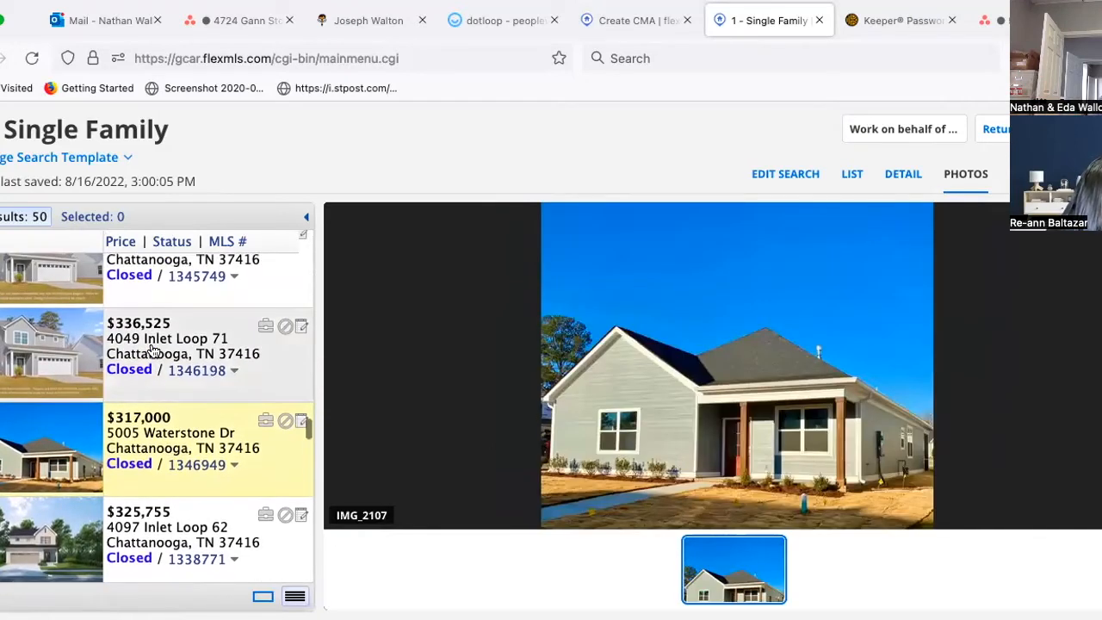
{"action": "left_click", "coordinate": [153, 352]}
{"action": "scroll", "coordinate": [152, 351], "scroll_direction": "up", "scroll_amount": 3}
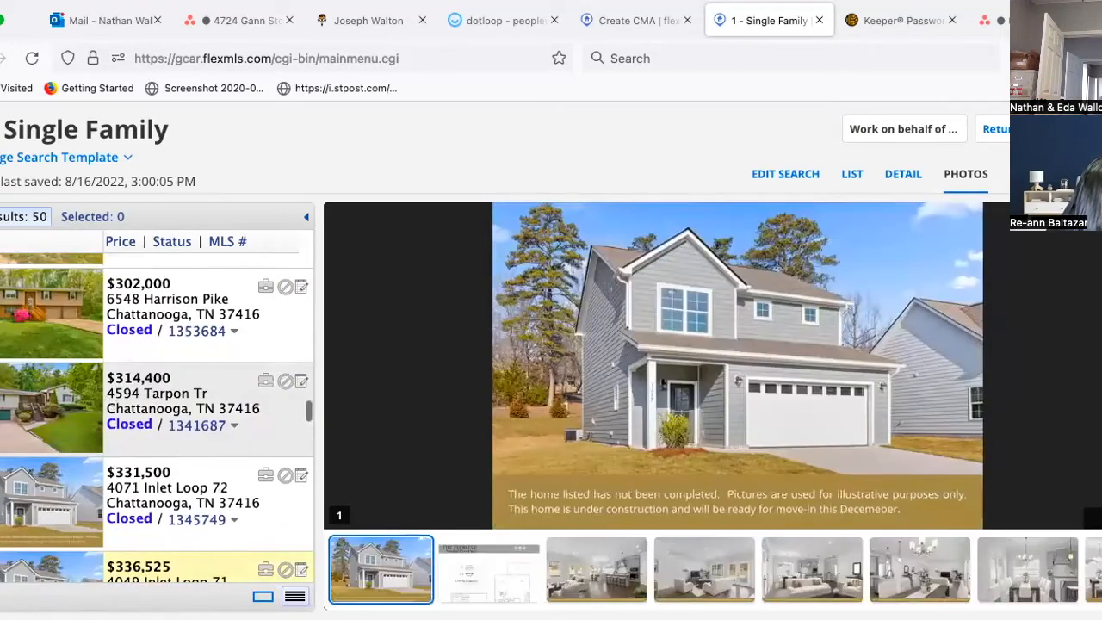
{"action": "left_click", "coordinate": [152, 397]}
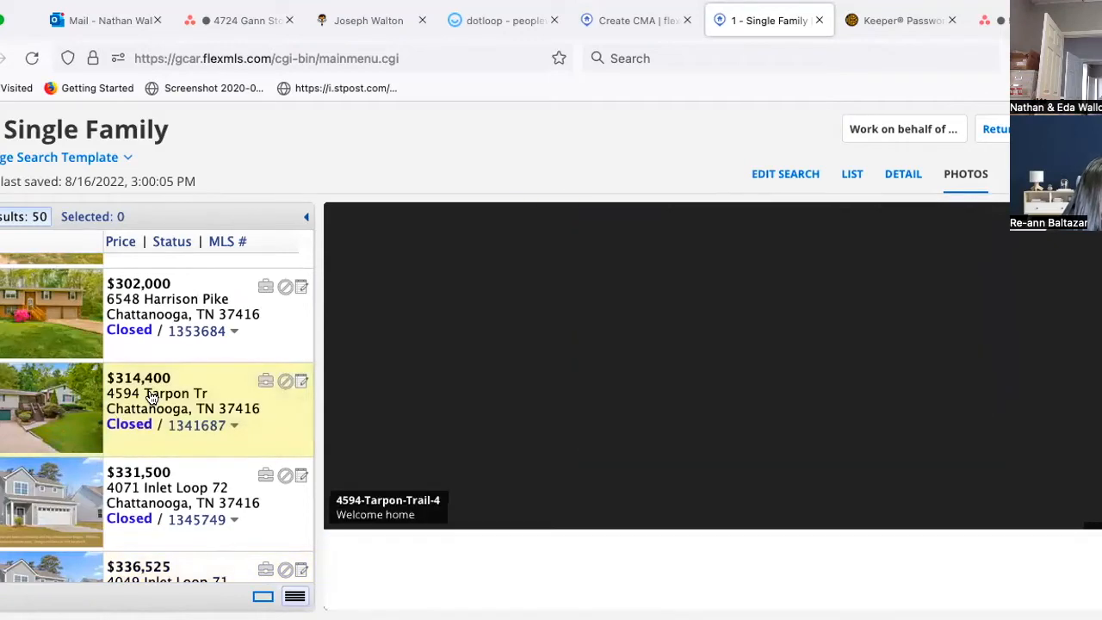
{"action": "key", "text": "Right"}
{"action": "key", "text": "Right"}
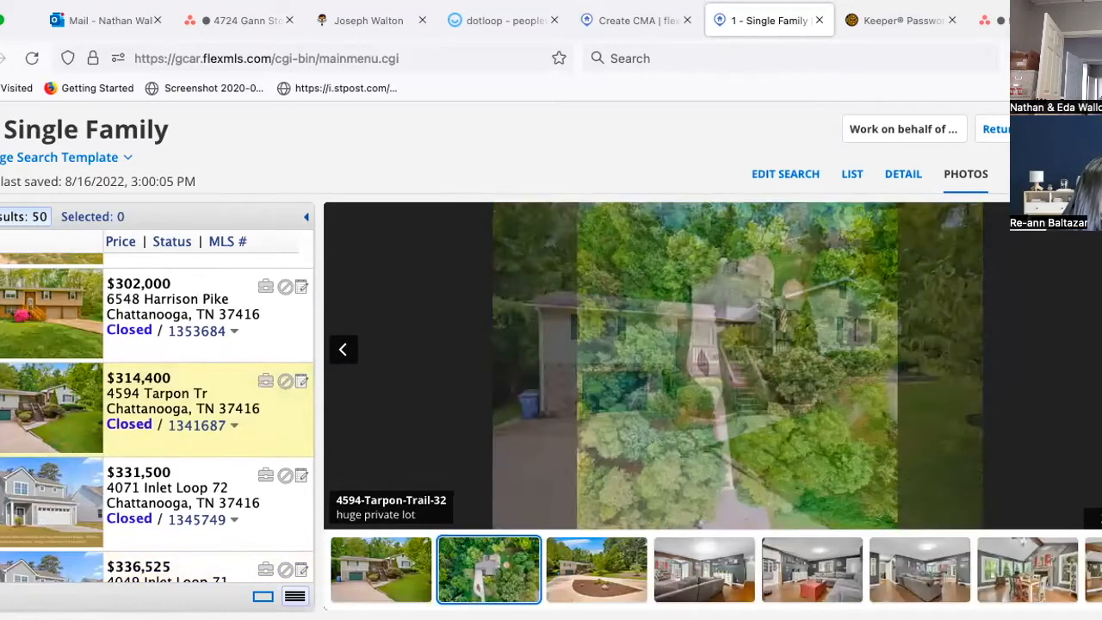
{"action": "key", "text": "Right"}
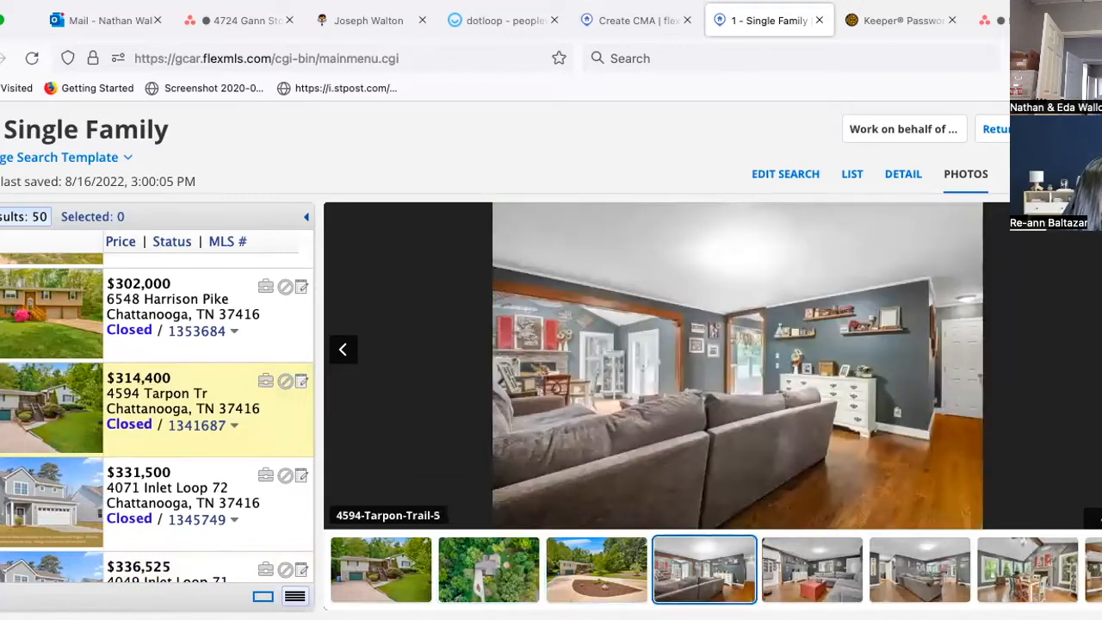
{"action": "key", "text": "Right"}
{"action": "key", "text": "Right"}
{"action": "key", "text": "Right"}
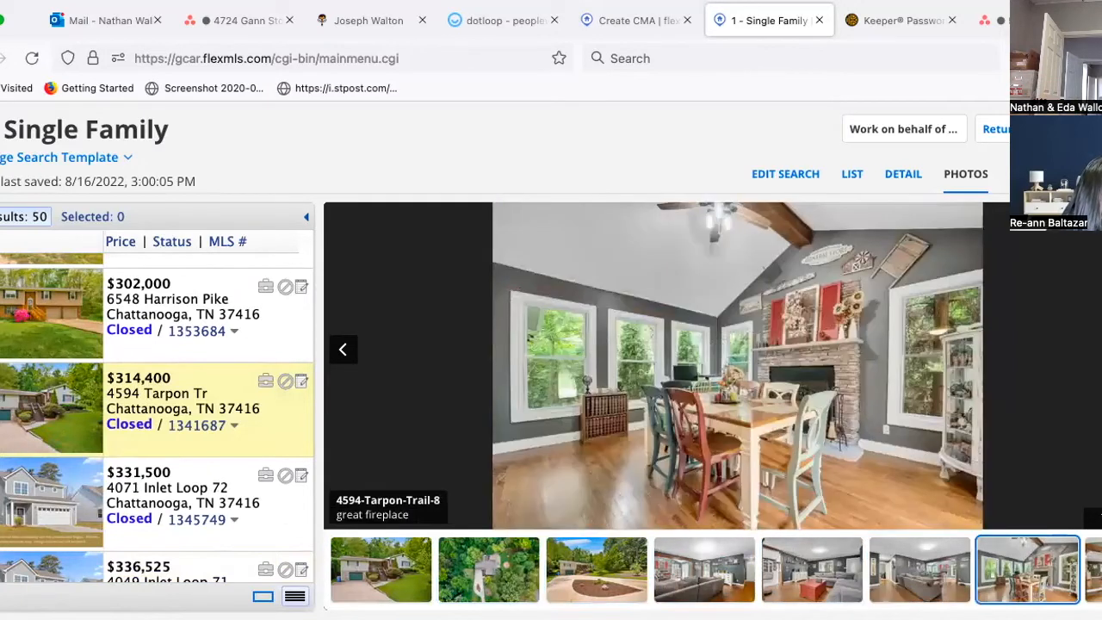
{"action": "key", "text": "Right"}
{"action": "key", "text": "Right"}
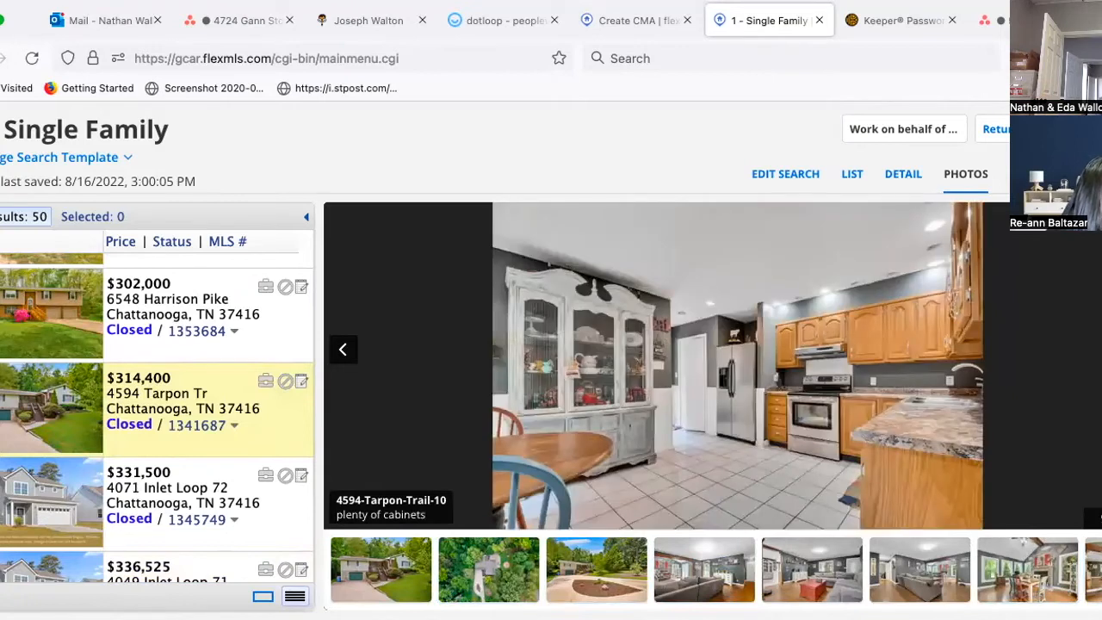
{"action": "key", "text": "Right"}
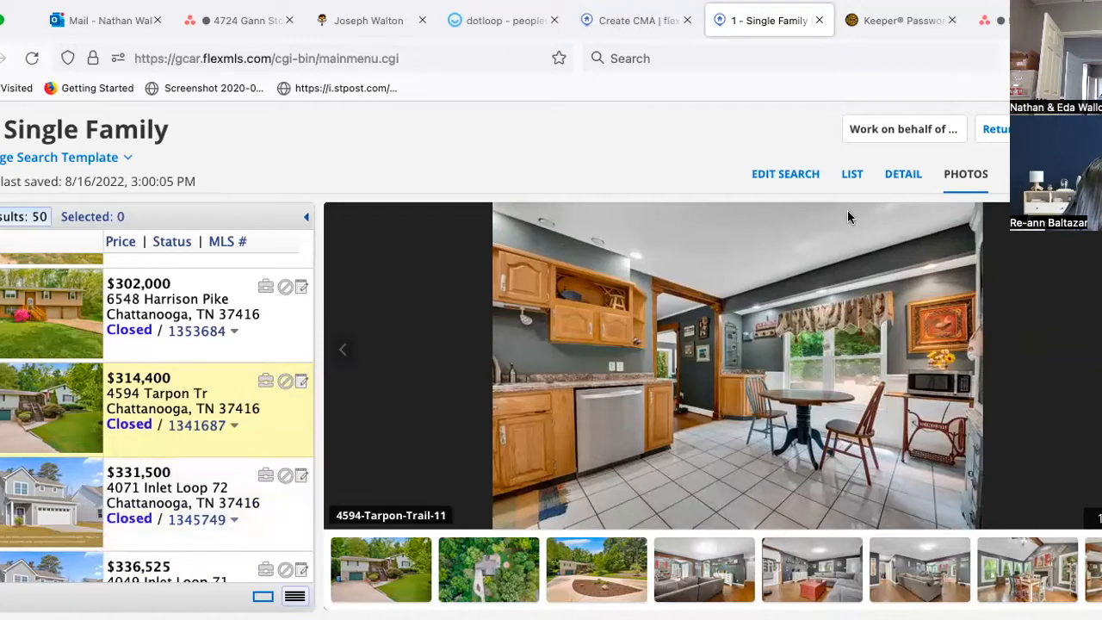
{"action": "left_click", "coordinate": [901, 175]}
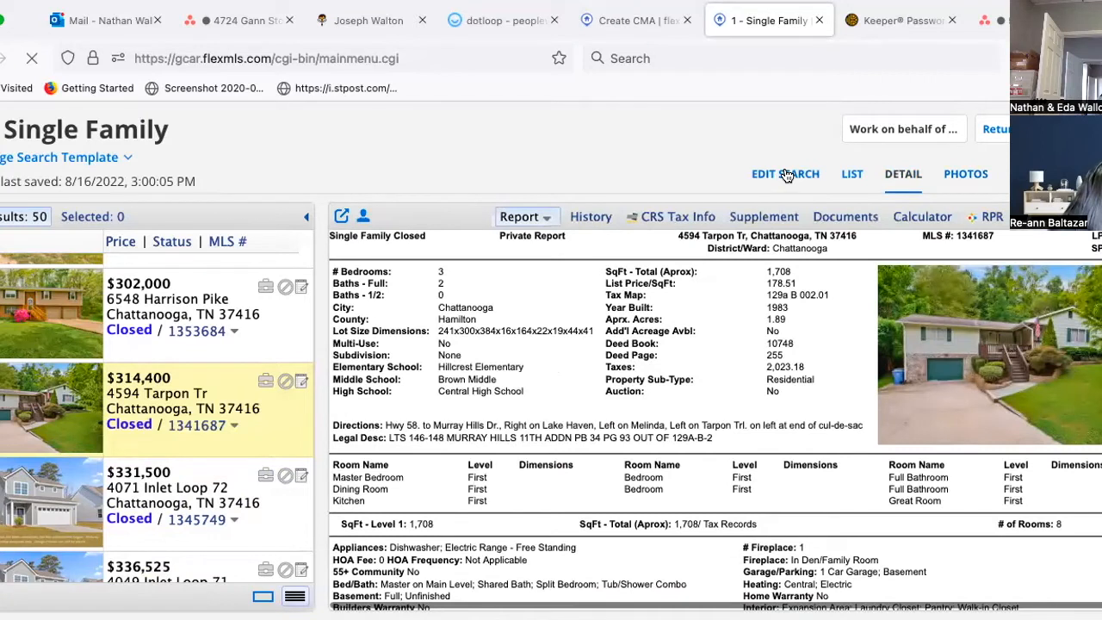
Step: Add a Year Built range of 1920 to 2000 to the search criteria
{"action": "left_click", "coordinate": [786, 175]}
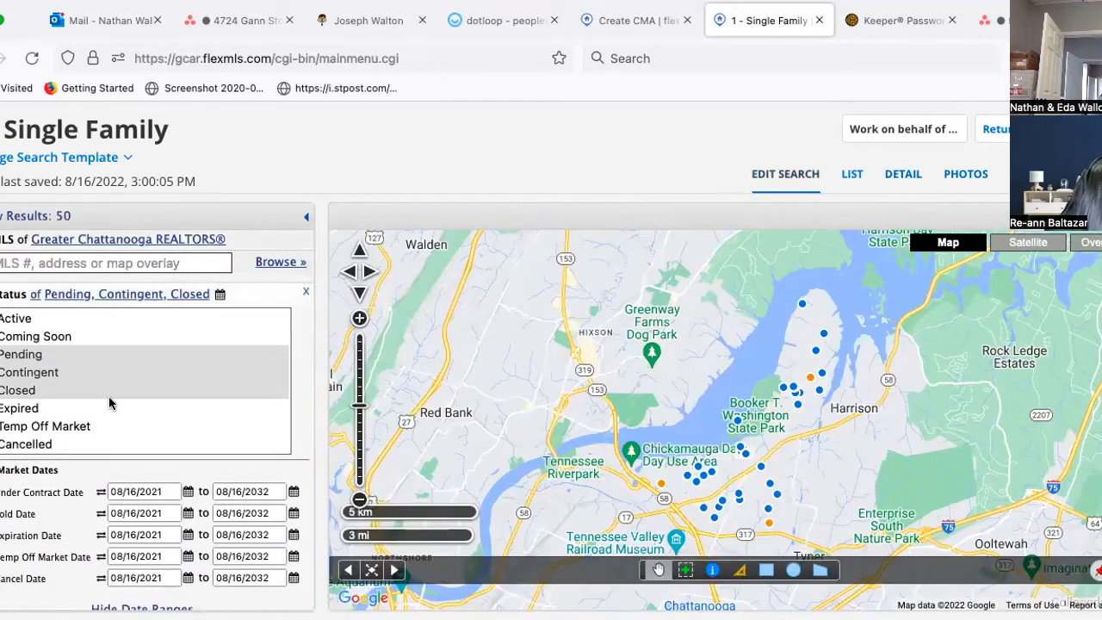
{"action": "scroll", "coordinate": [109, 398], "scroll_direction": "down", "scroll_amount": 3}
{"action": "scroll", "coordinate": [108, 398], "scroll_direction": "down", "scroll_amount": 5}
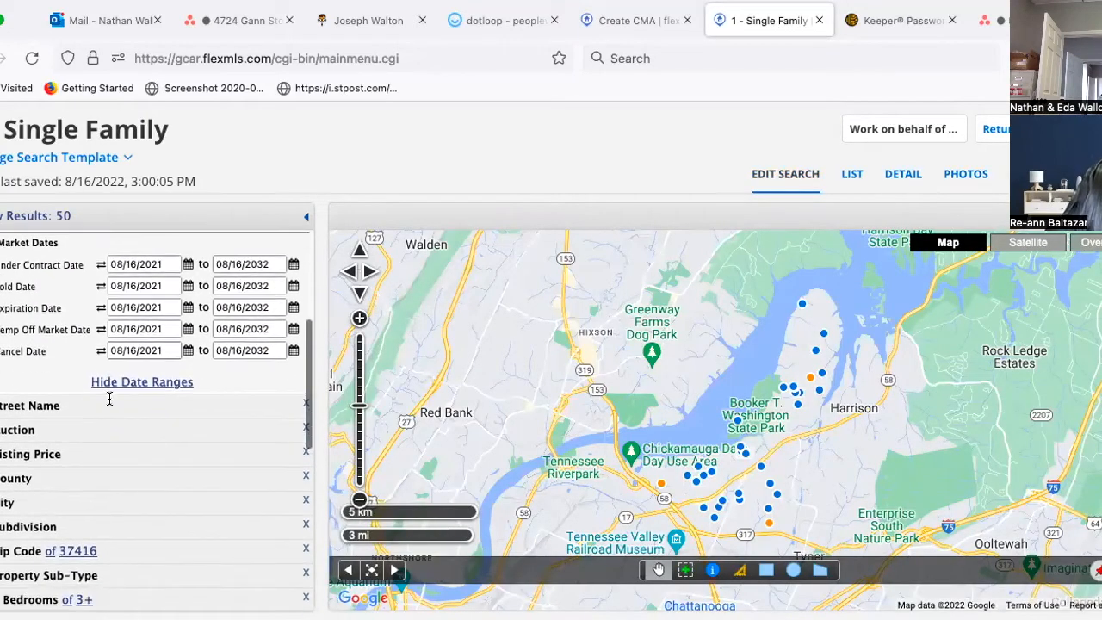
{"action": "scroll", "coordinate": [82, 531], "scroll_direction": "down", "scroll_amount": 4}
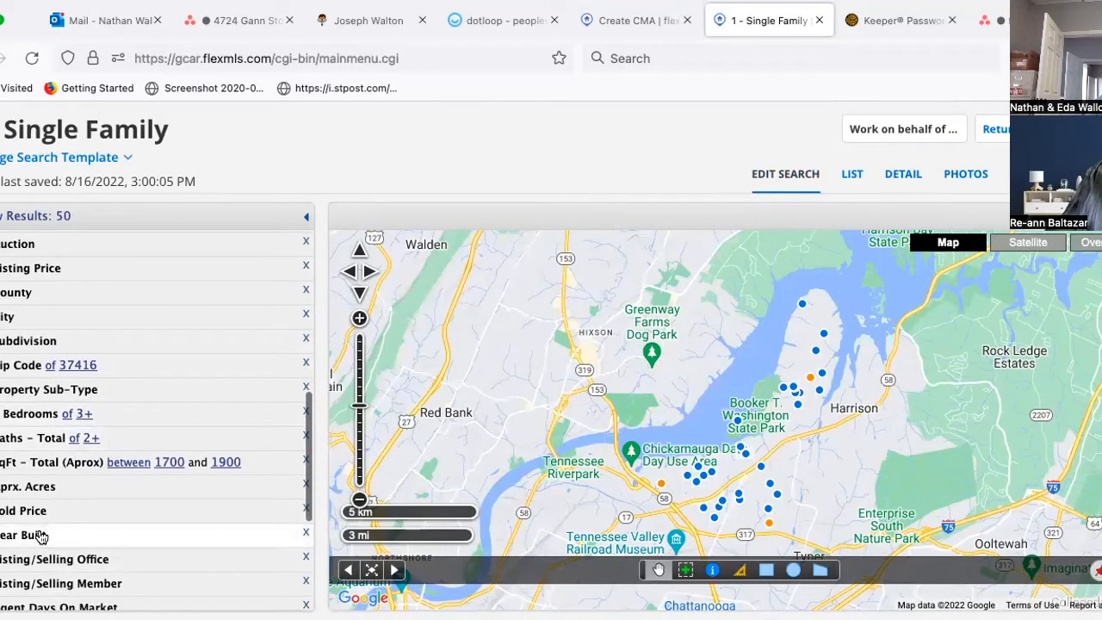
{"action": "left_click", "coordinate": [17, 536]}
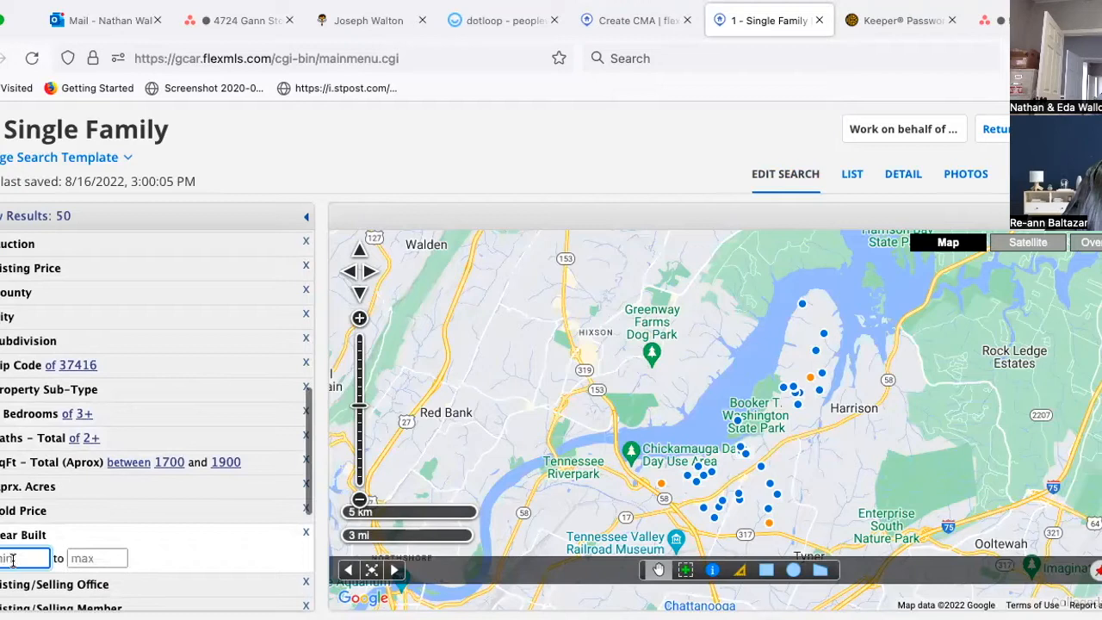
{"action": "type", "text": "1920"}
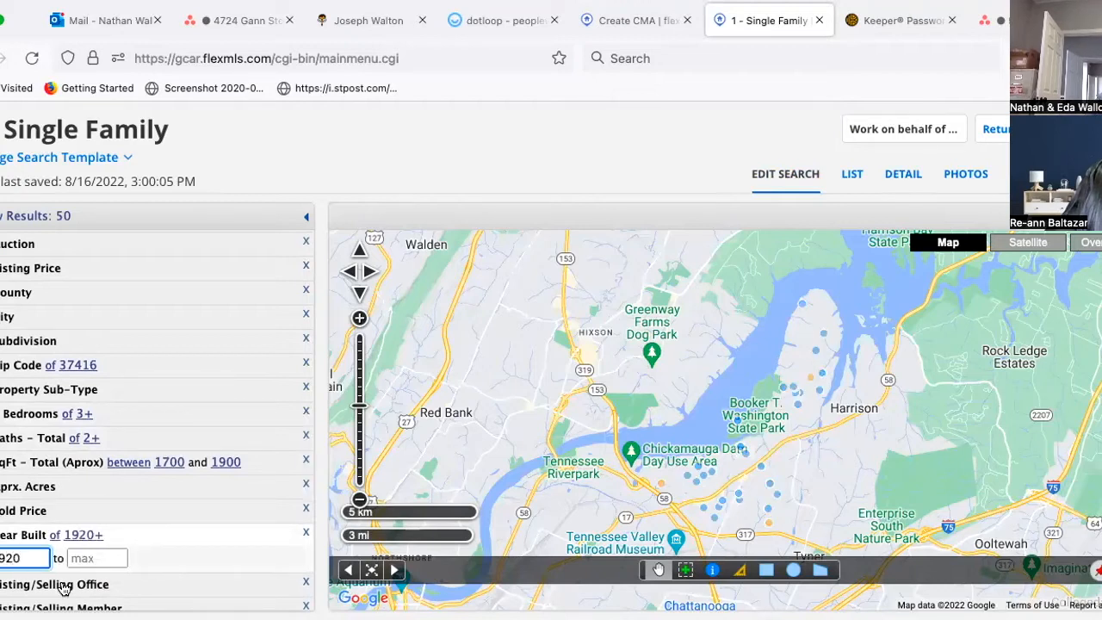
{"action": "left_click", "coordinate": [94, 557]}
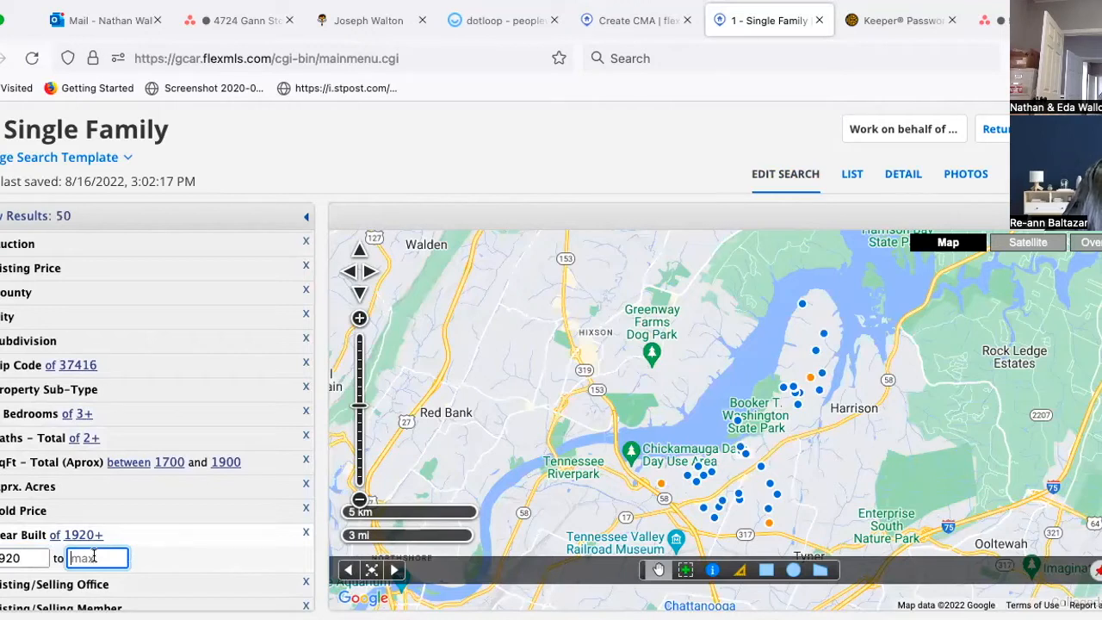
{"action": "type", "text": "2000"}
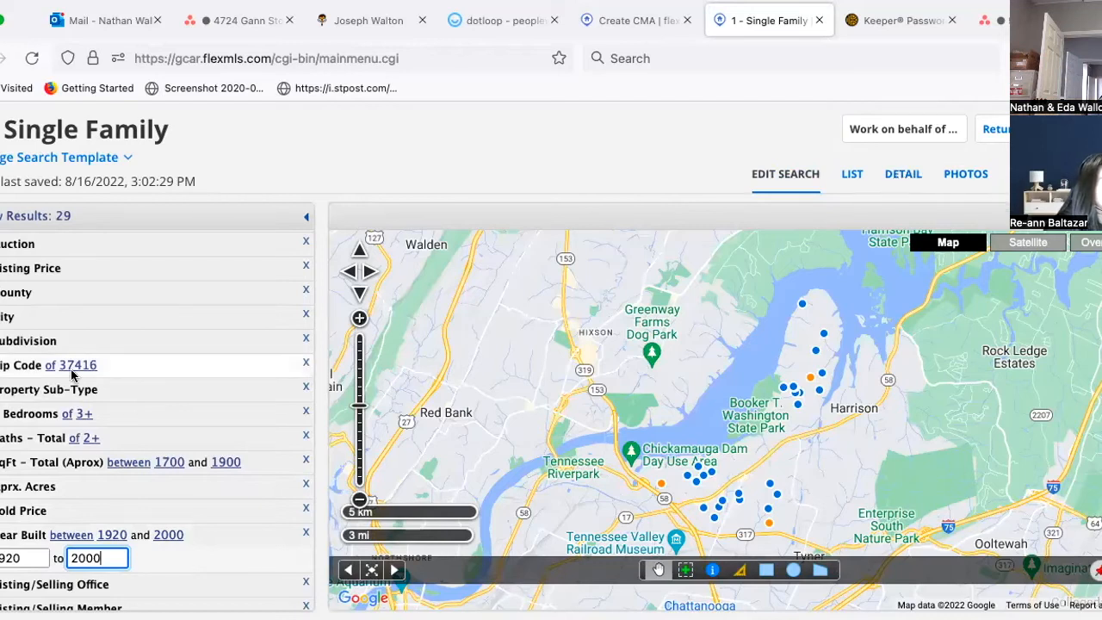
{"action": "scroll", "coordinate": [72, 370], "scroll_direction": "up", "scroll_amount": 5}
{"action": "scroll", "coordinate": [72, 372], "scroll_direction": "down", "scroll_amount": 5}
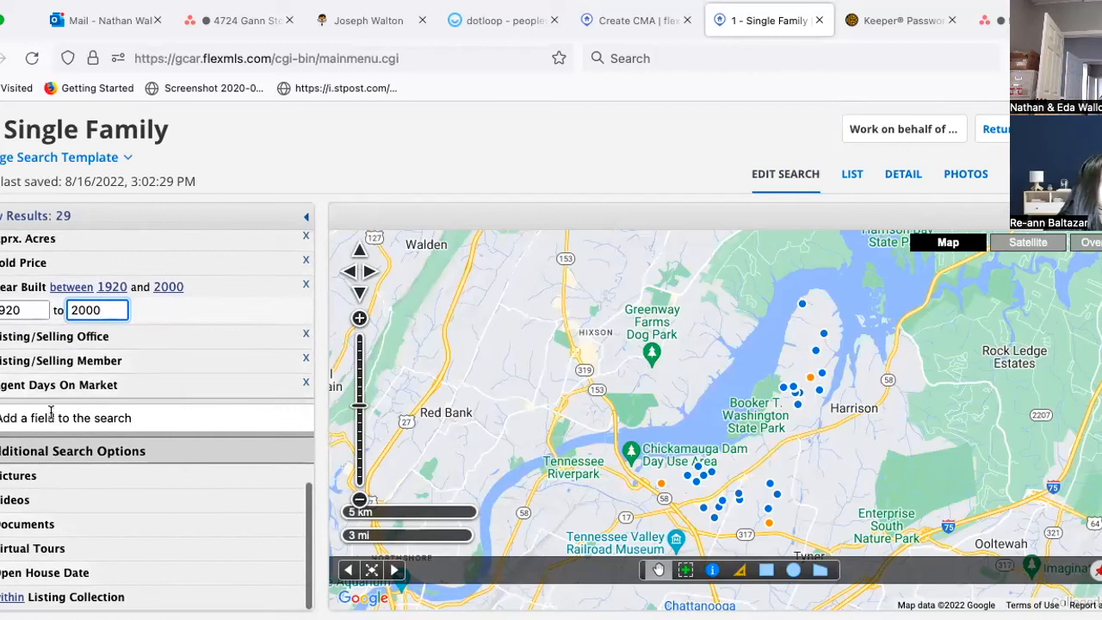
Step: Add New/Never Occupied set to 'not' to exclude those homes, and view detail reports
{"action": "left_click", "coordinate": [51, 414]}
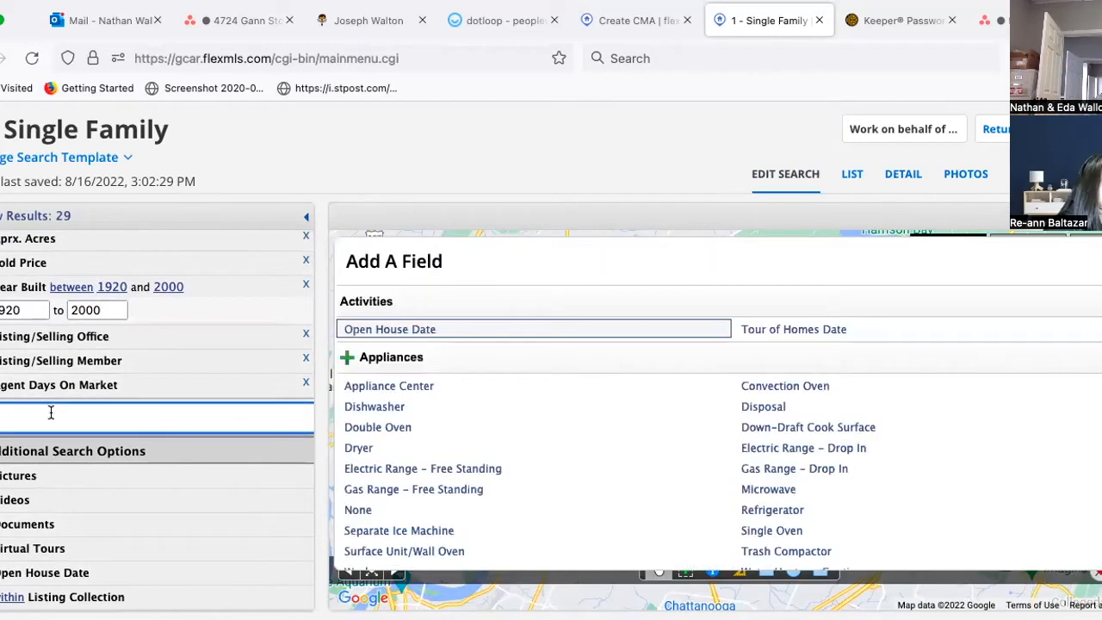
{"action": "type", "text": "new"}
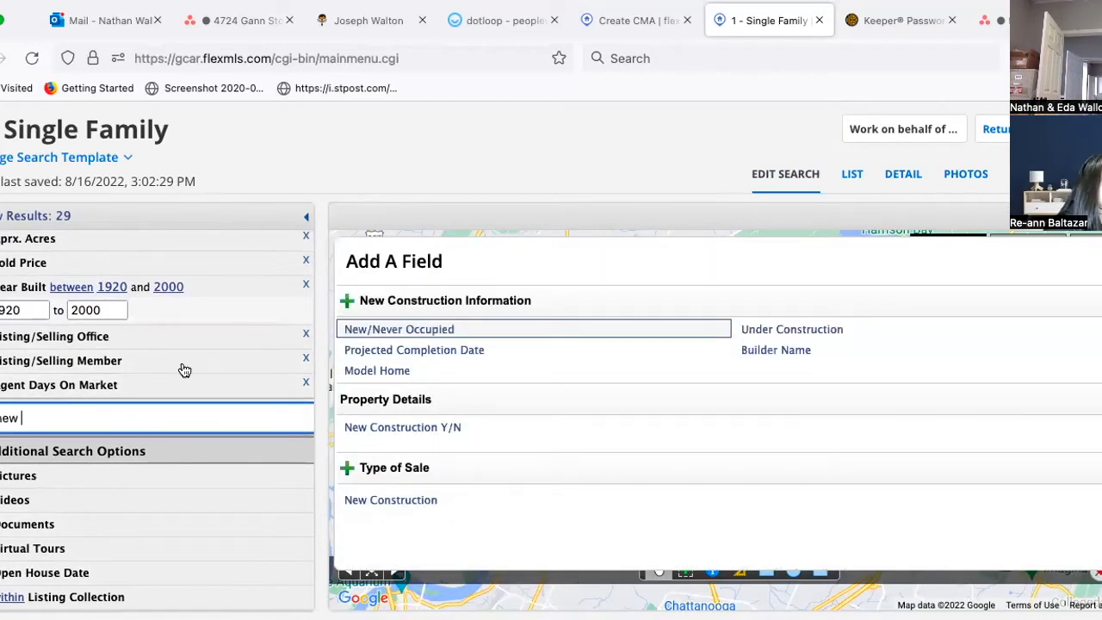
{"action": "left_click", "coordinate": [413, 333]}
{"action": "left_click", "coordinate": [16, 437]}
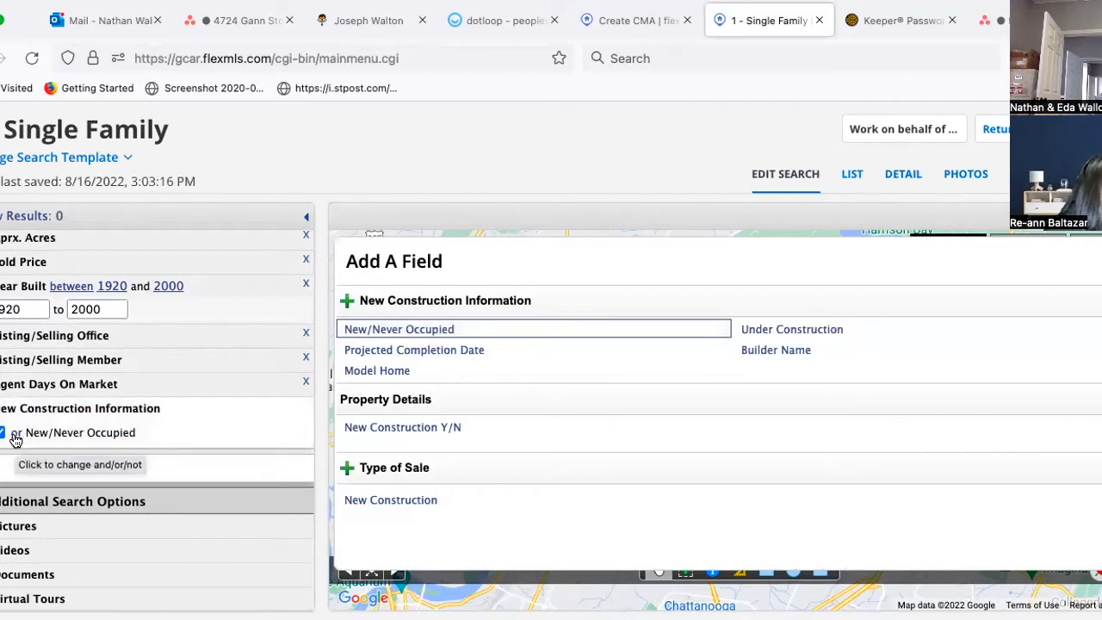
{"action": "left_click", "coordinate": [16, 437]}
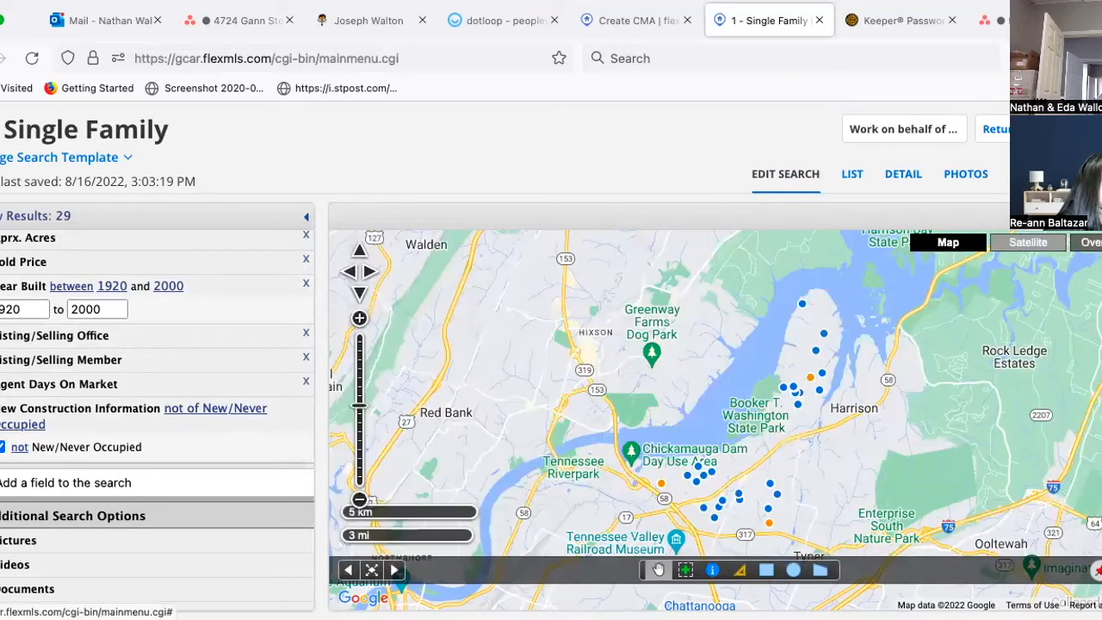
{"action": "left_click", "coordinate": [1100, 261]}
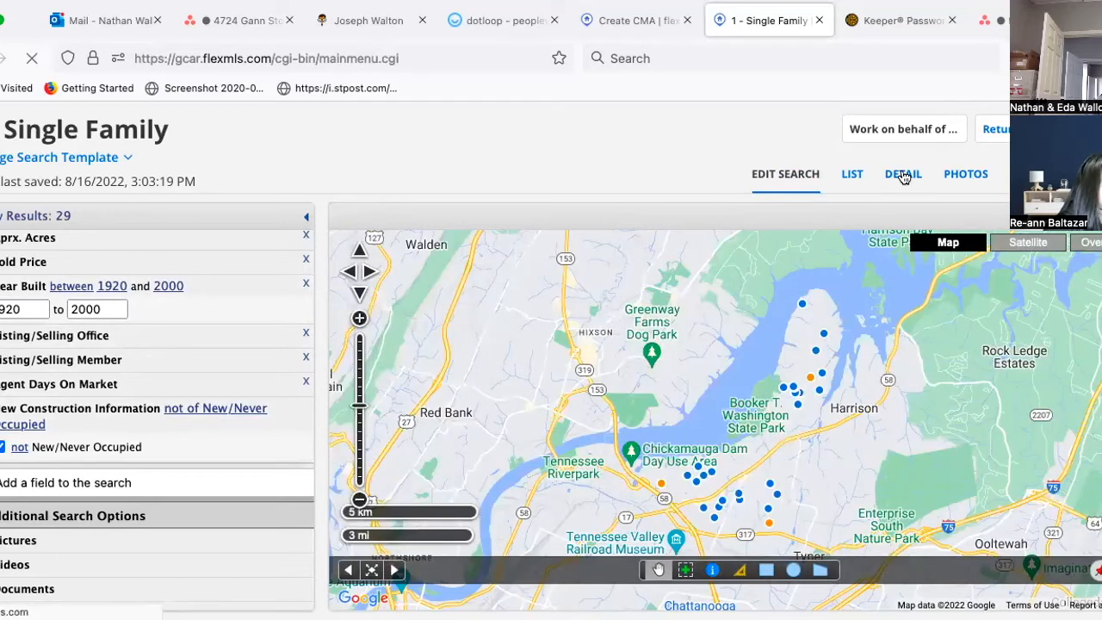
{"action": "left_click", "coordinate": [903, 175]}
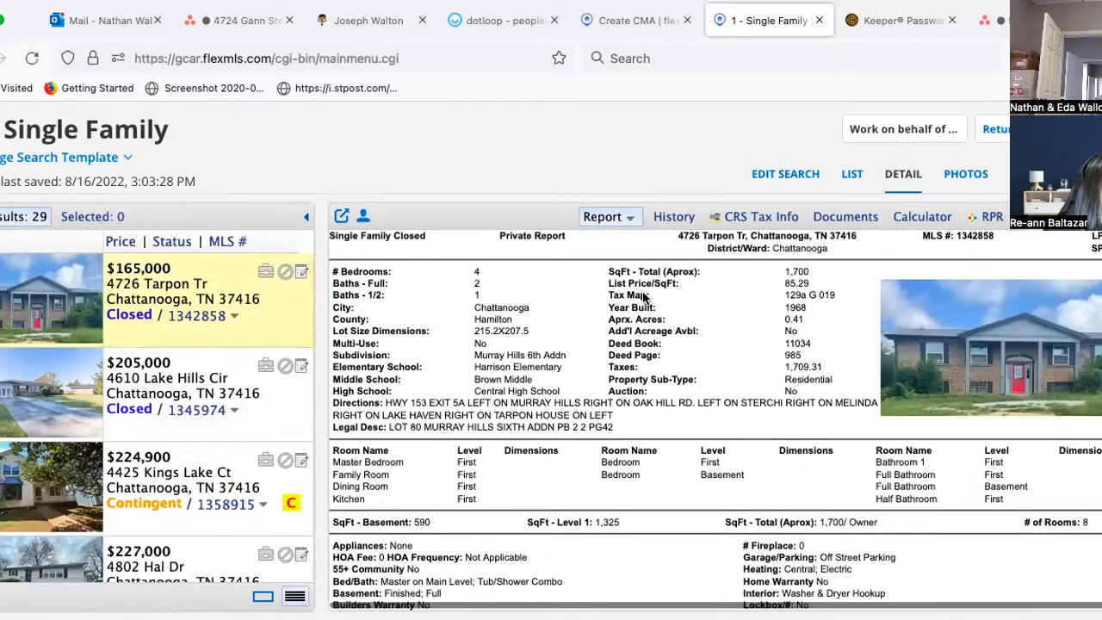
{"action": "left_click", "coordinate": [971, 175]}
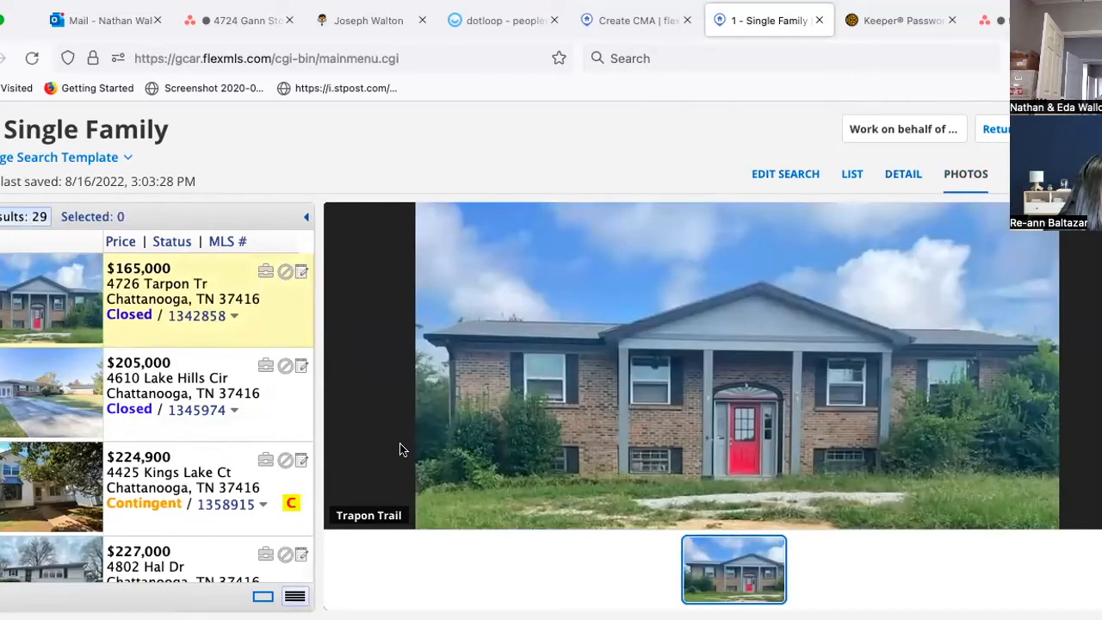
{"action": "left_click", "coordinate": [169, 387]}
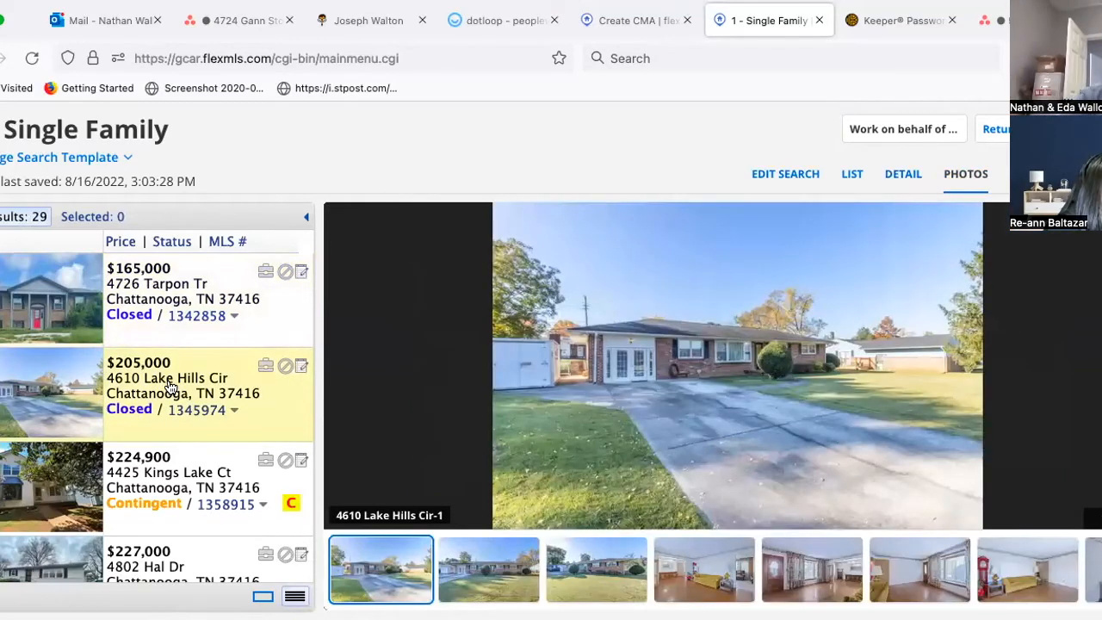
{"action": "left_click", "coordinate": [899, 185]}
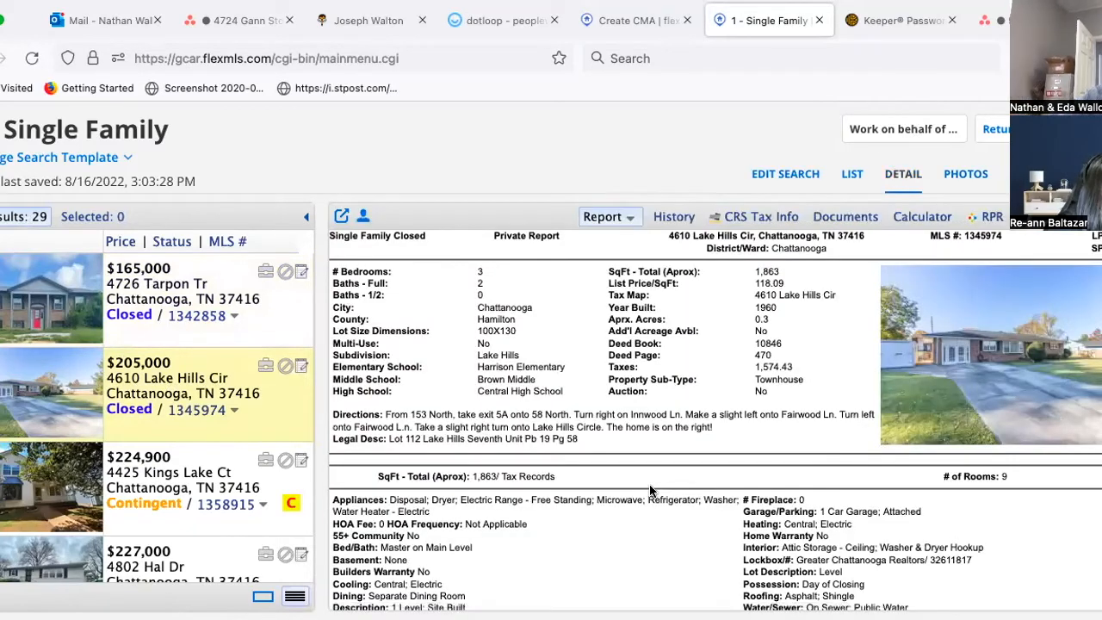
{"action": "scroll", "coordinate": [663, 365], "scroll_direction": "down", "scroll_amount": 3}
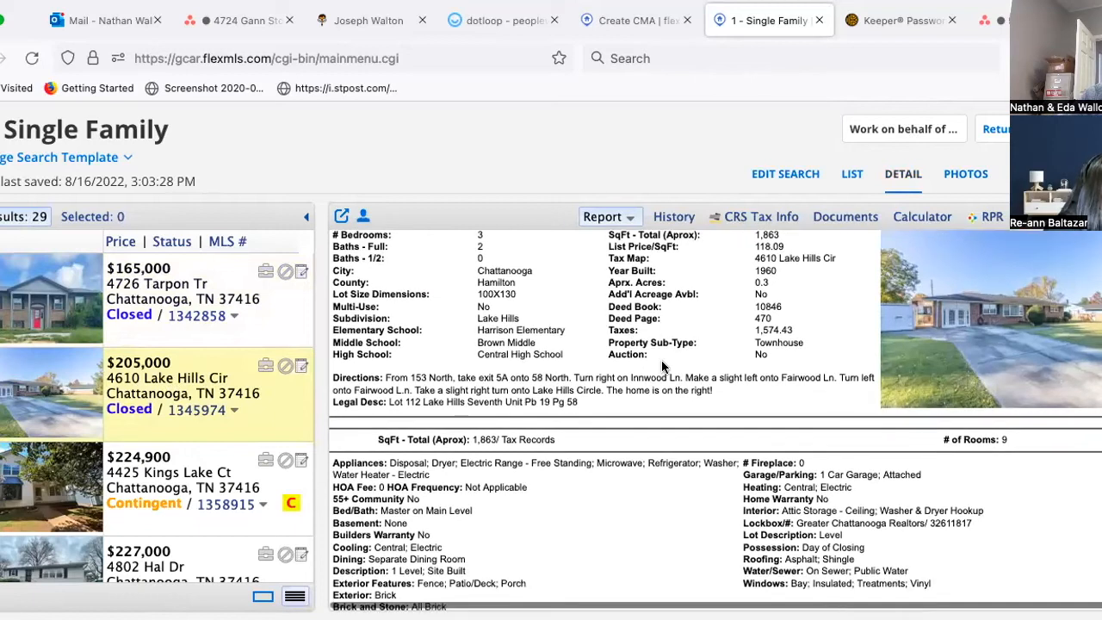
{"action": "left_click", "coordinate": [146, 486]}
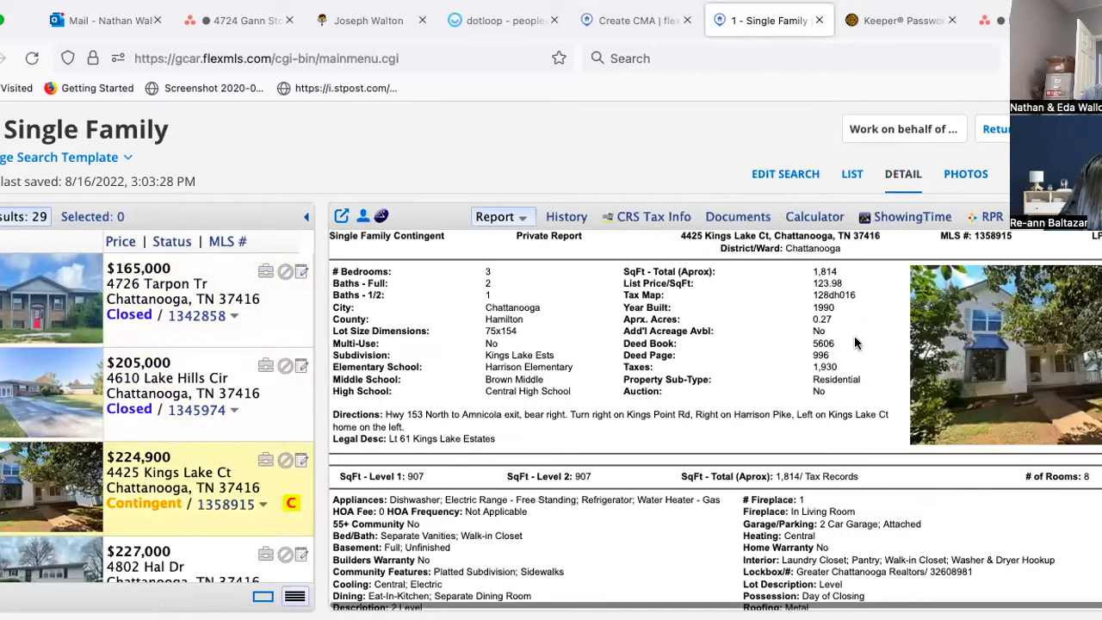
{"action": "scroll", "coordinate": [714, 419], "scroll_direction": "down", "scroll_amount": 6}
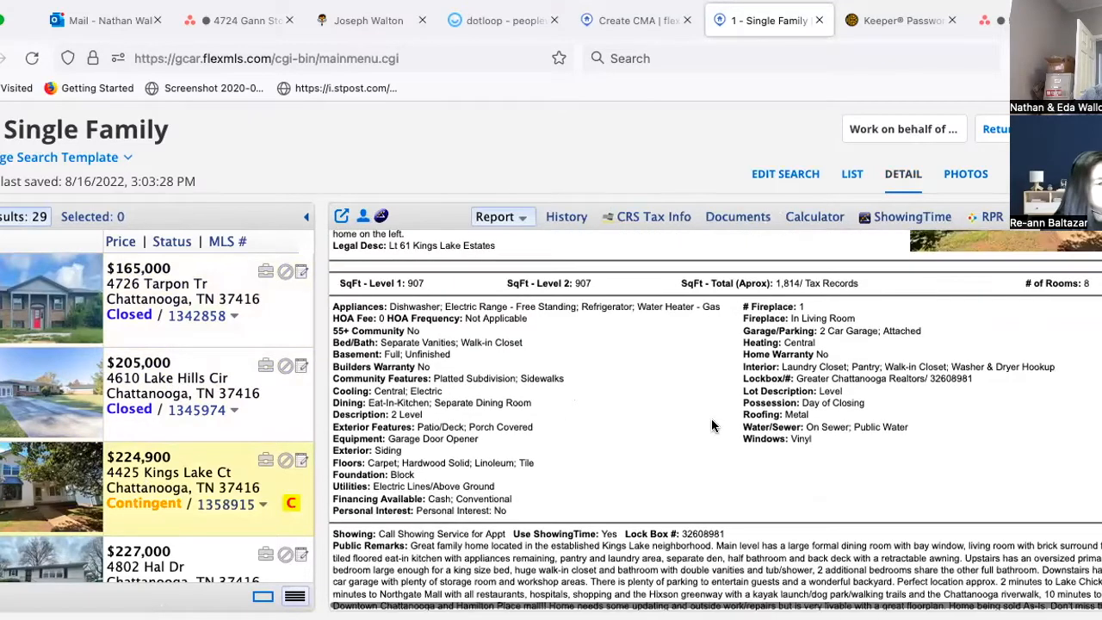
{"action": "scroll", "coordinate": [191, 447], "scroll_direction": "down", "scroll_amount": 2}
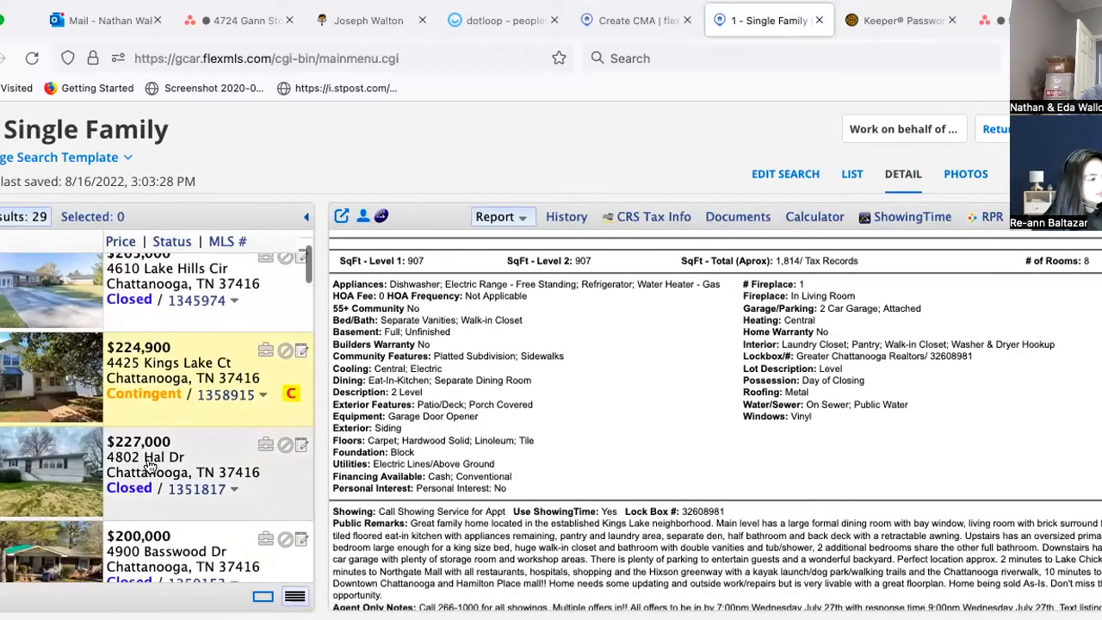
{"action": "left_click", "coordinate": [148, 466]}
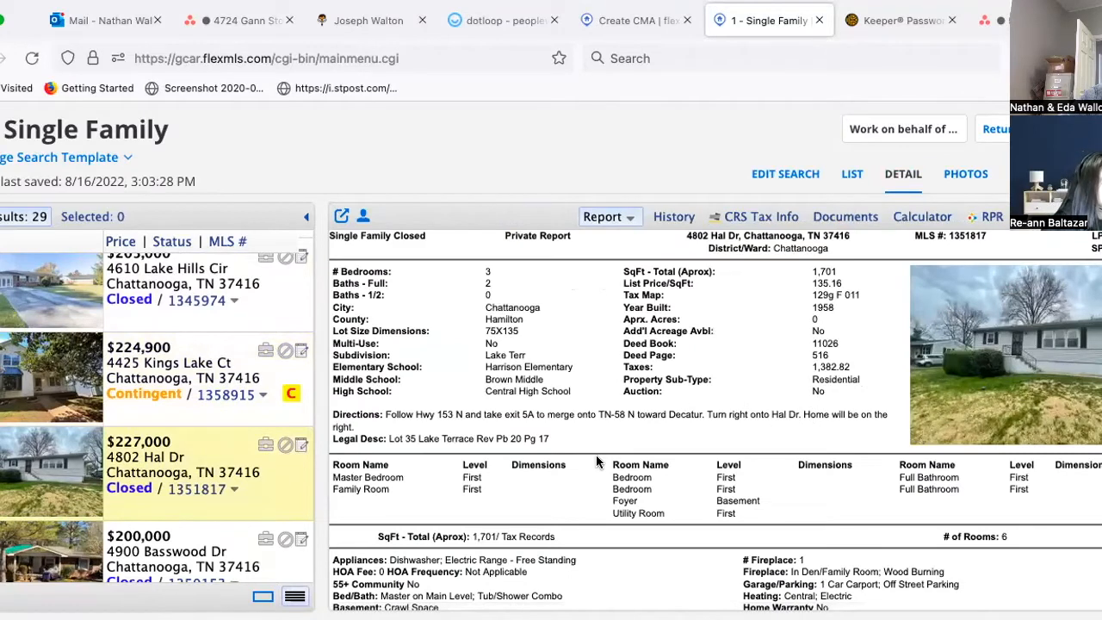
{"action": "scroll", "coordinate": [157, 483], "scroll_direction": "down", "scroll_amount": 2}
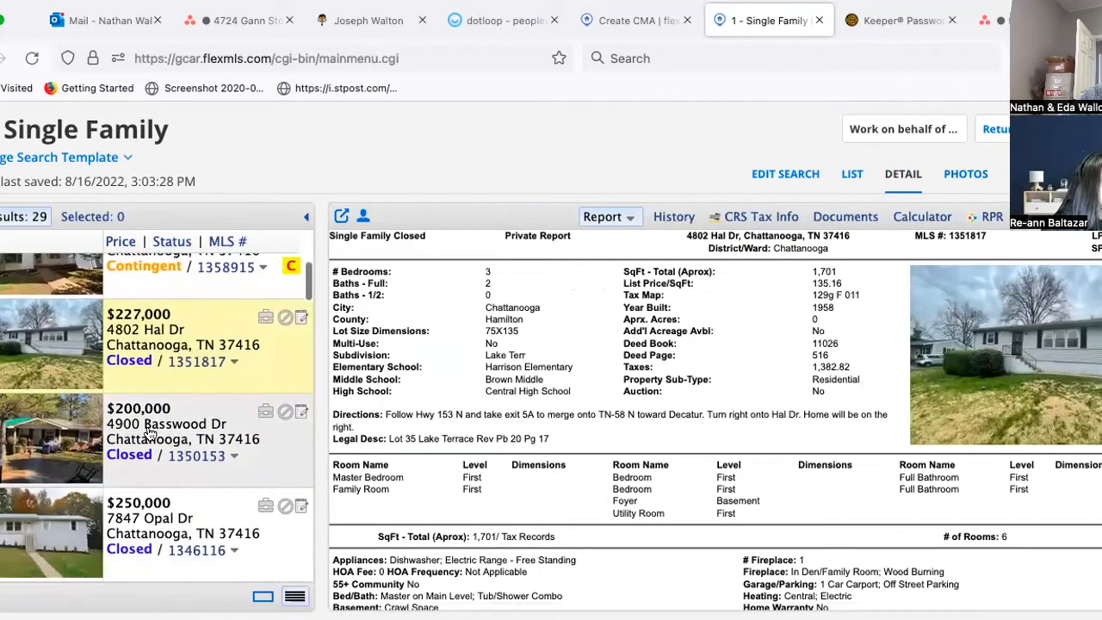
{"action": "left_click", "coordinate": [148, 433]}
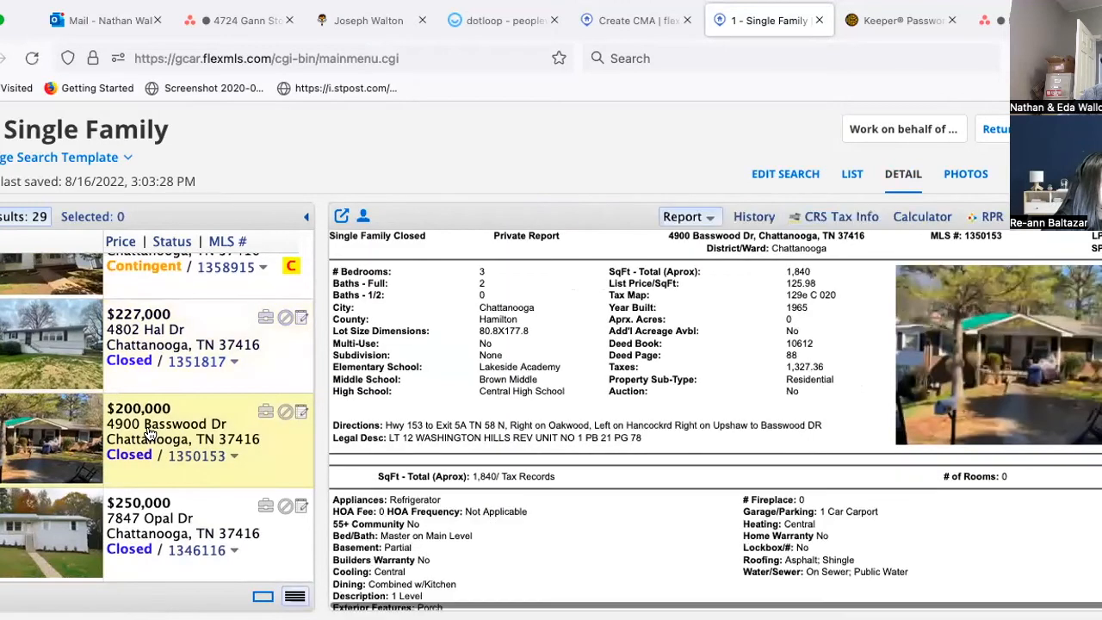
{"action": "scroll", "coordinate": [142, 469], "scroll_direction": "down", "scroll_amount": 1}
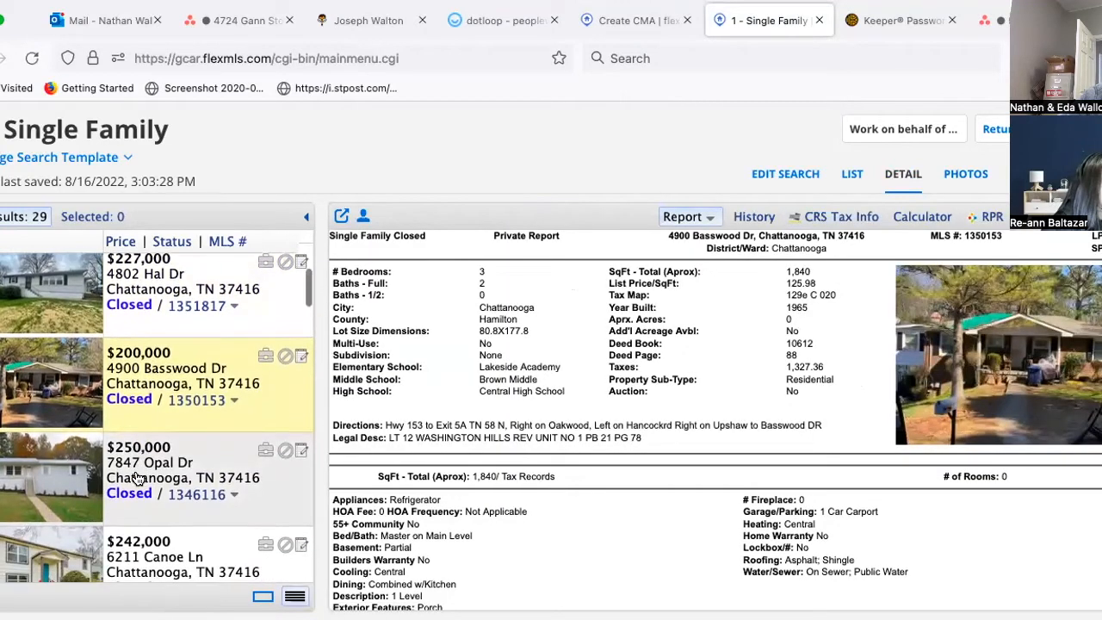
{"action": "left_click", "coordinate": [135, 477]}
{"action": "scroll", "coordinate": [135, 477], "scroll_direction": "down", "scroll_amount": 2}
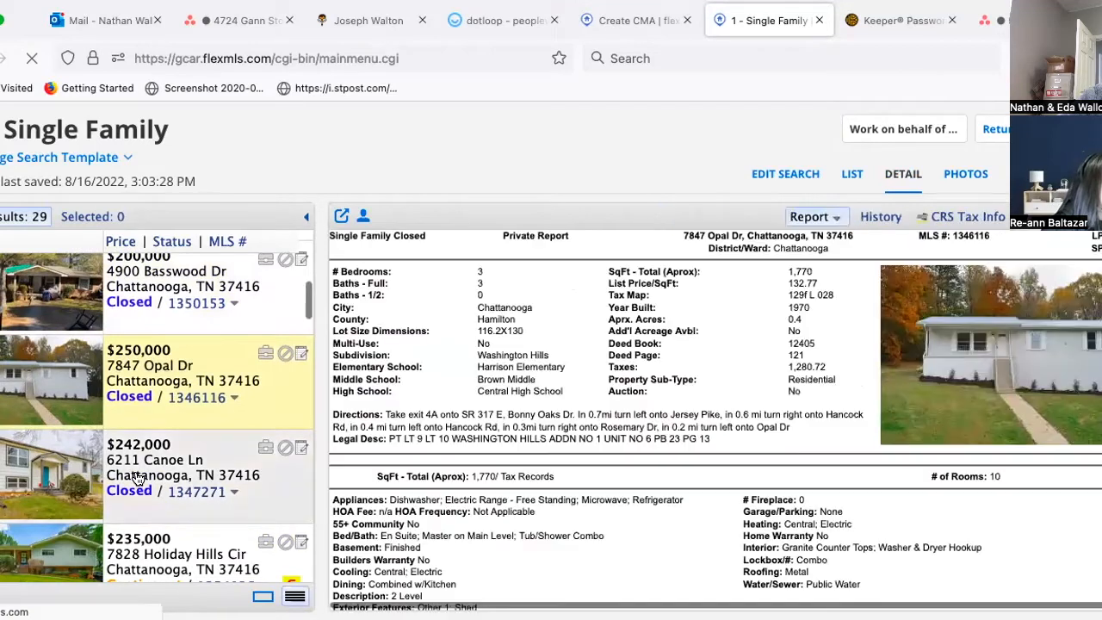
{"action": "left_click", "coordinate": [135, 477]}
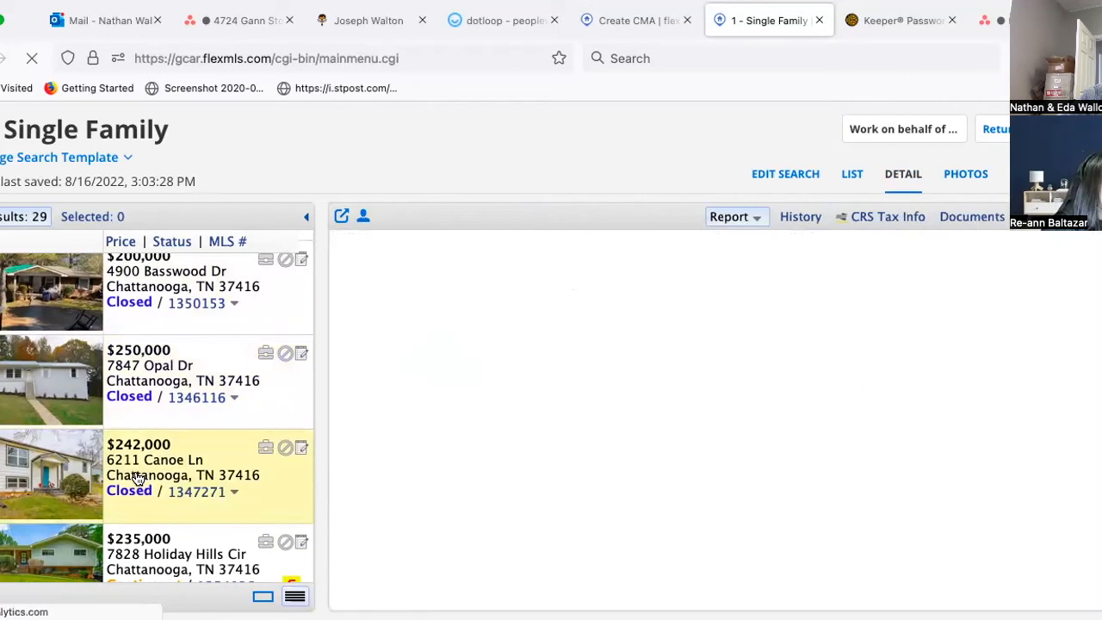
{"action": "left_click", "coordinate": [966, 176]}
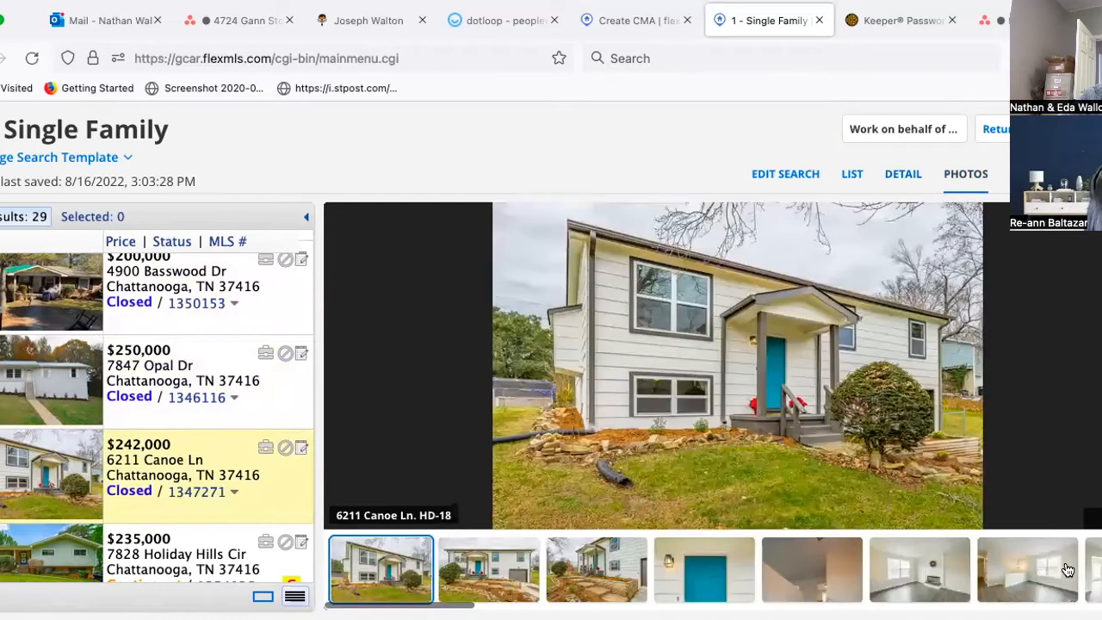
{"action": "key", "text": "Right"}
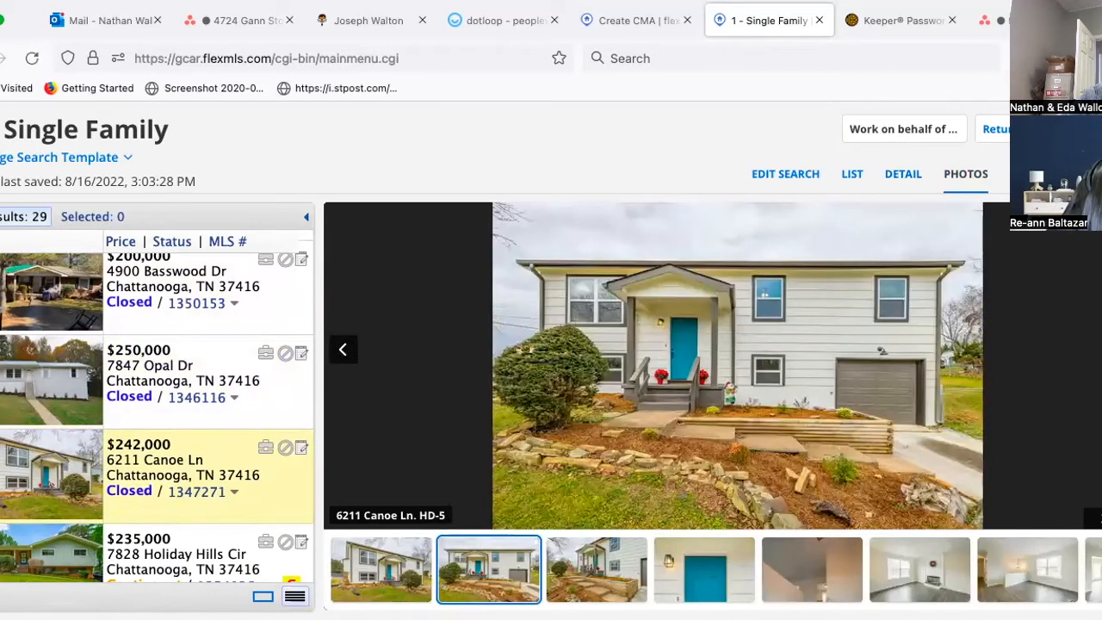
{"action": "key", "text": "Right"}
{"action": "key", "text": "Right"}
{"action": "key", "text": "Right"}
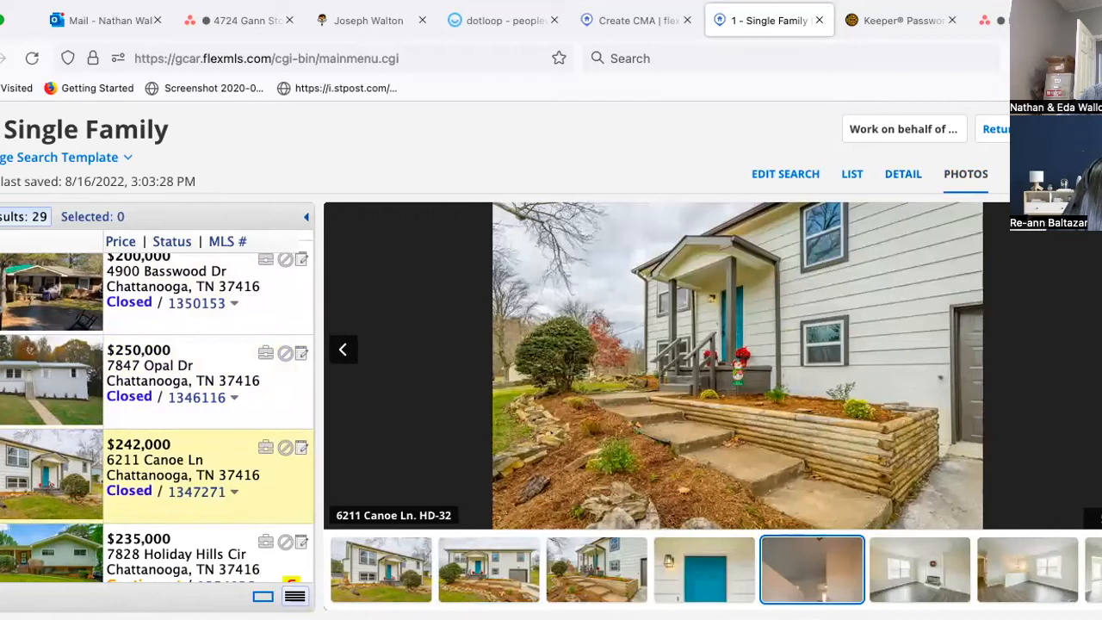
{"action": "key", "text": "Right"}
{"action": "key", "text": "Right"}
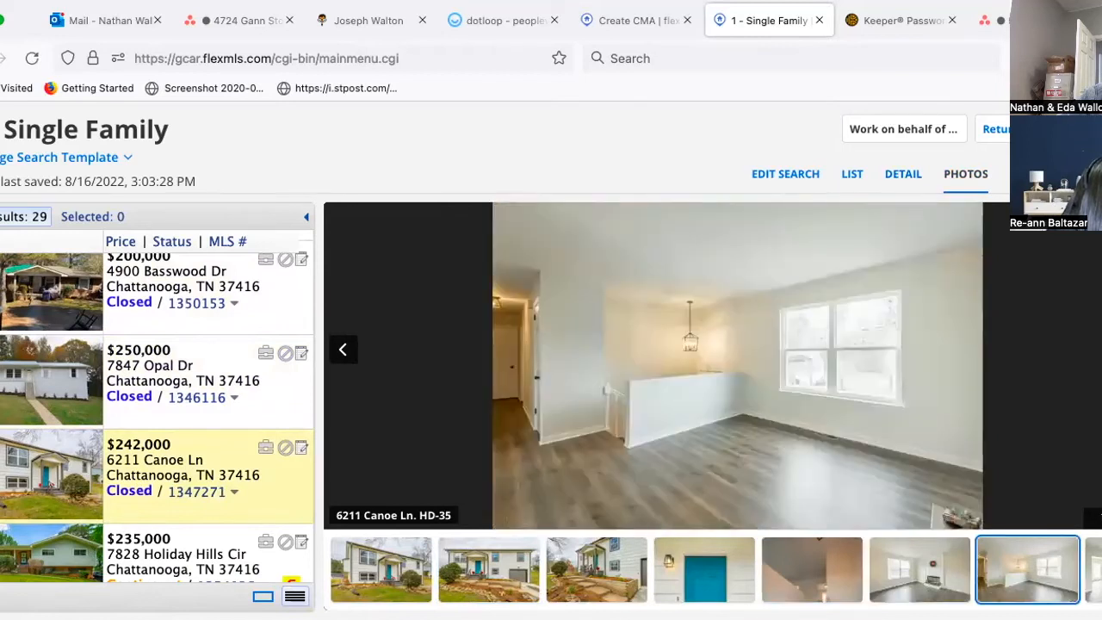
{"action": "key", "text": "Right"}
{"action": "key", "text": "Right"}
{"action": "key", "text": "Right"}
{"action": "key", "text": "Right"}
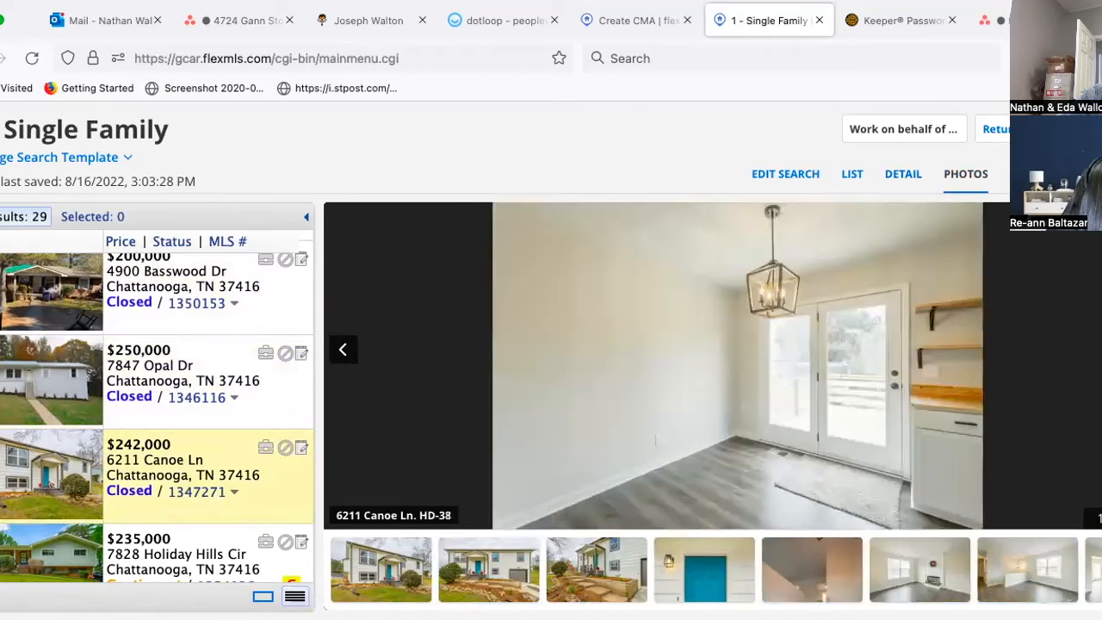
{"action": "key", "text": "Right"}
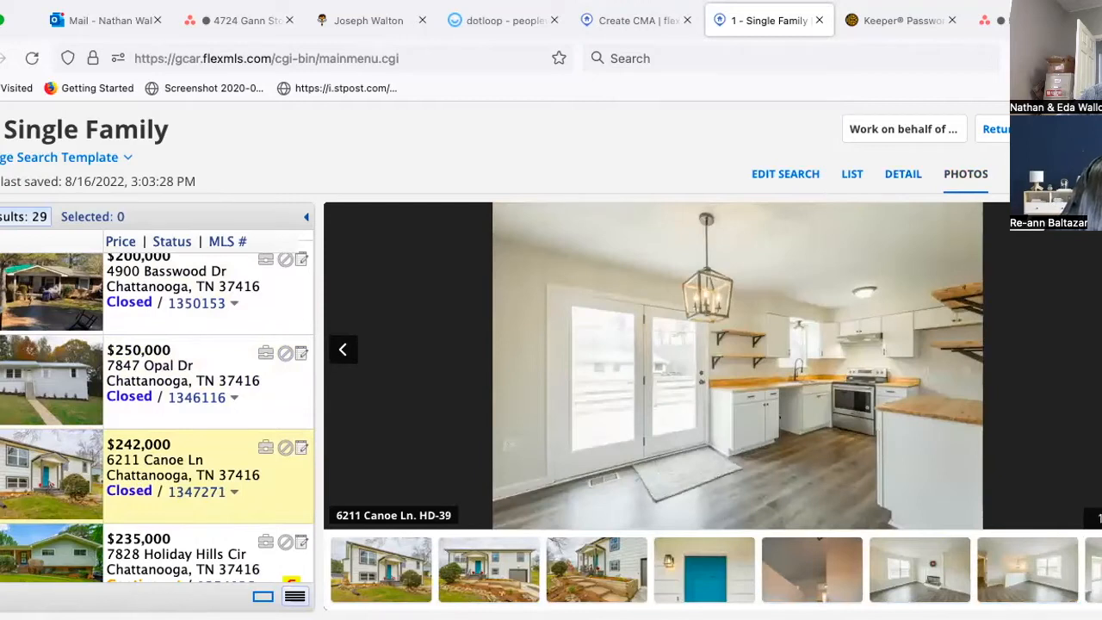
{"action": "key", "text": "Right"}
{"action": "key", "text": "Right"}
{"action": "key", "text": "Right"}
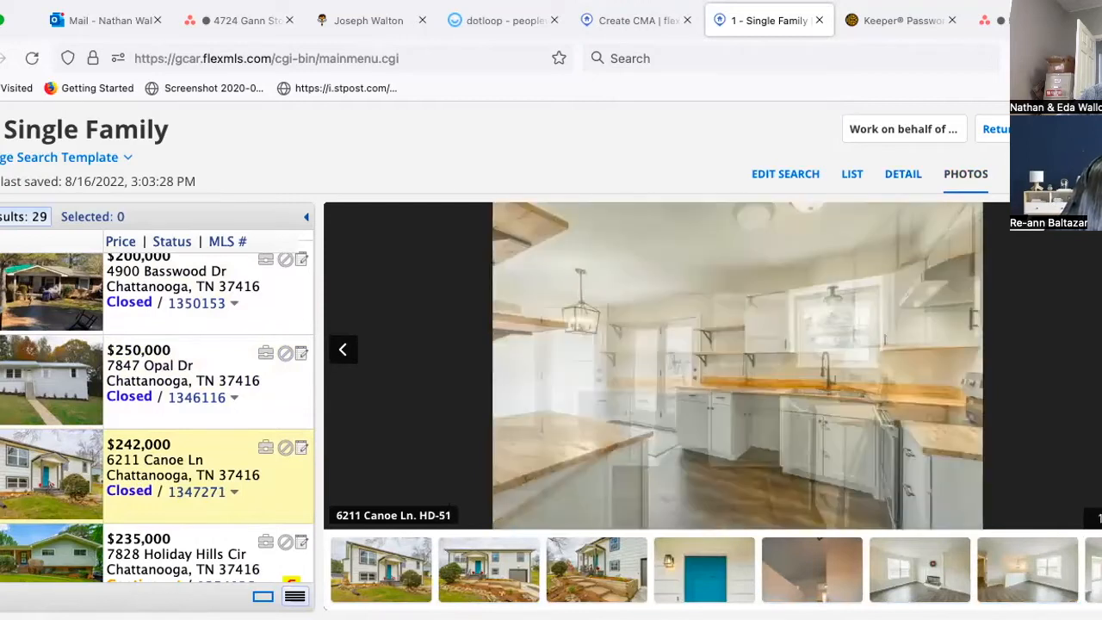
{"action": "key", "text": "Right"}
{"action": "key", "text": "Right"}
{"action": "key", "text": "Right"}
{"action": "key", "text": "Right"}
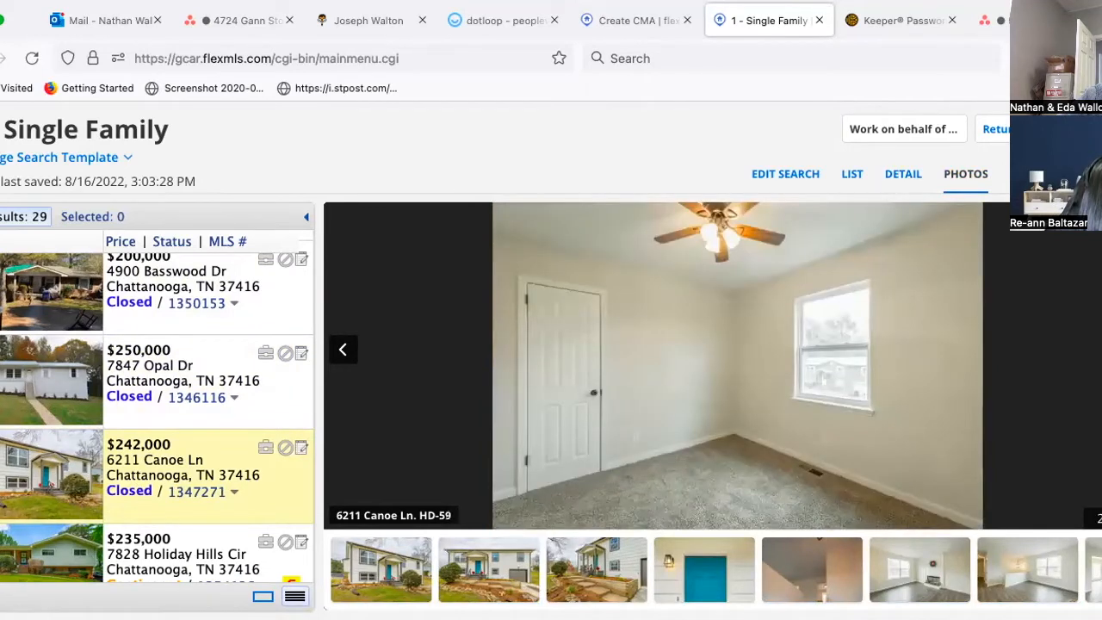
{"action": "key", "text": "Right"}
{"action": "key", "text": "Right"}
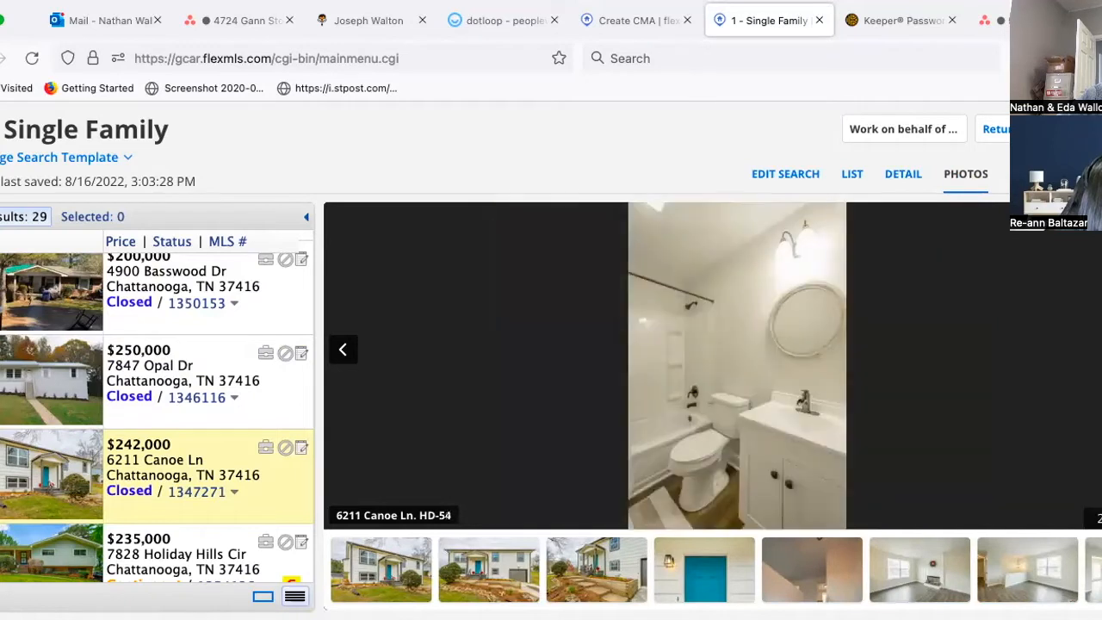
{"action": "key", "text": "Right"}
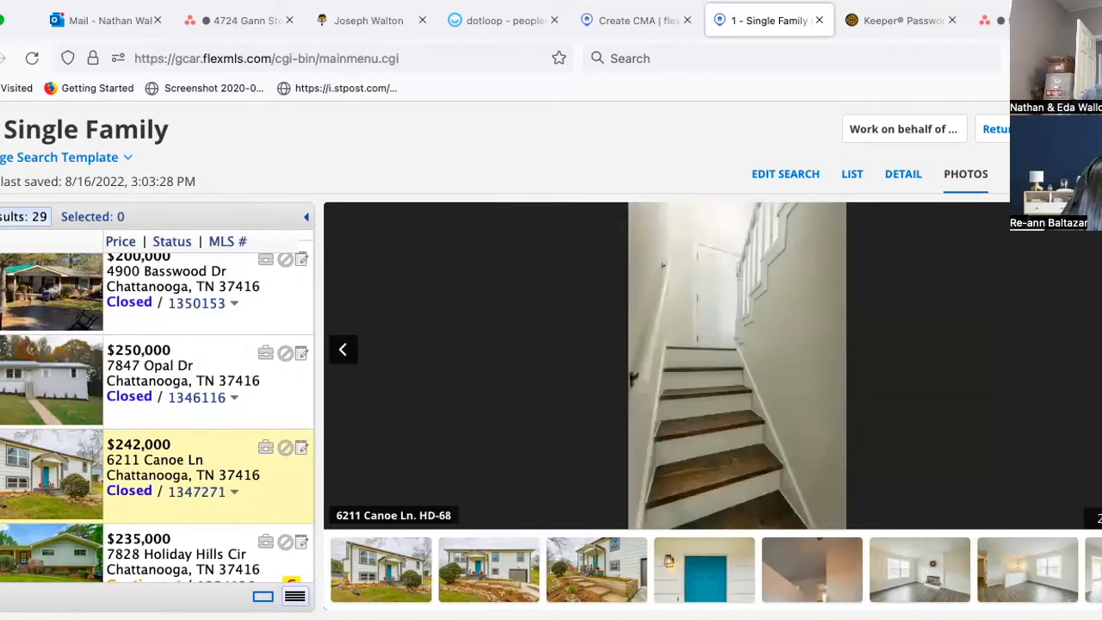
{"action": "scroll", "coordinate": [151, 478], "scroll_direction": "down", "scroll_amount": 3}
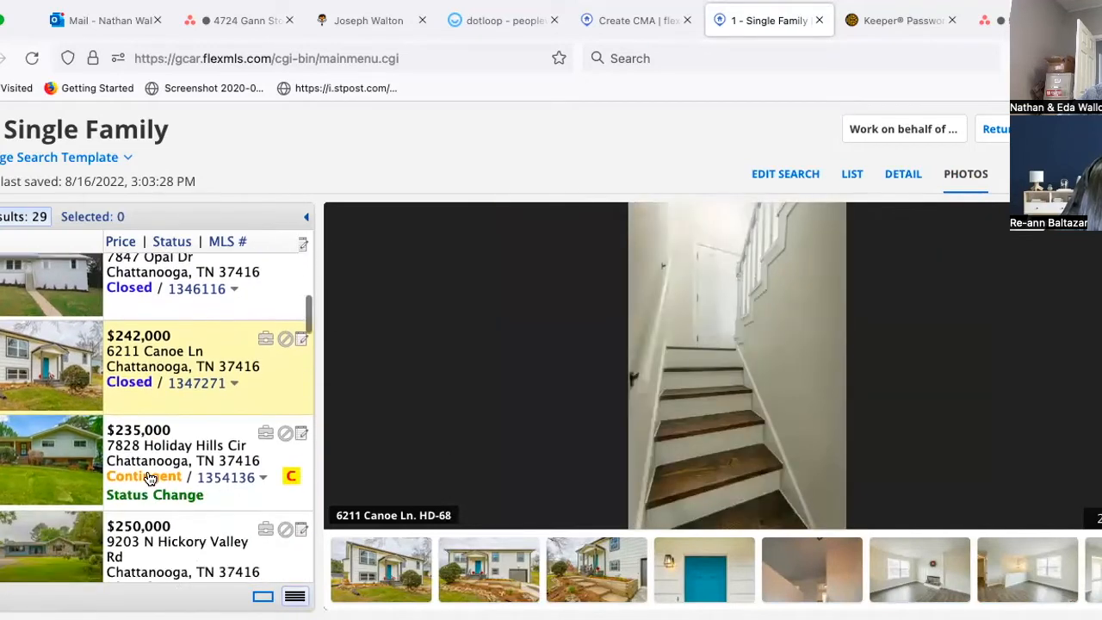
{"action": "left_click", "coordinate": [151, 452]}
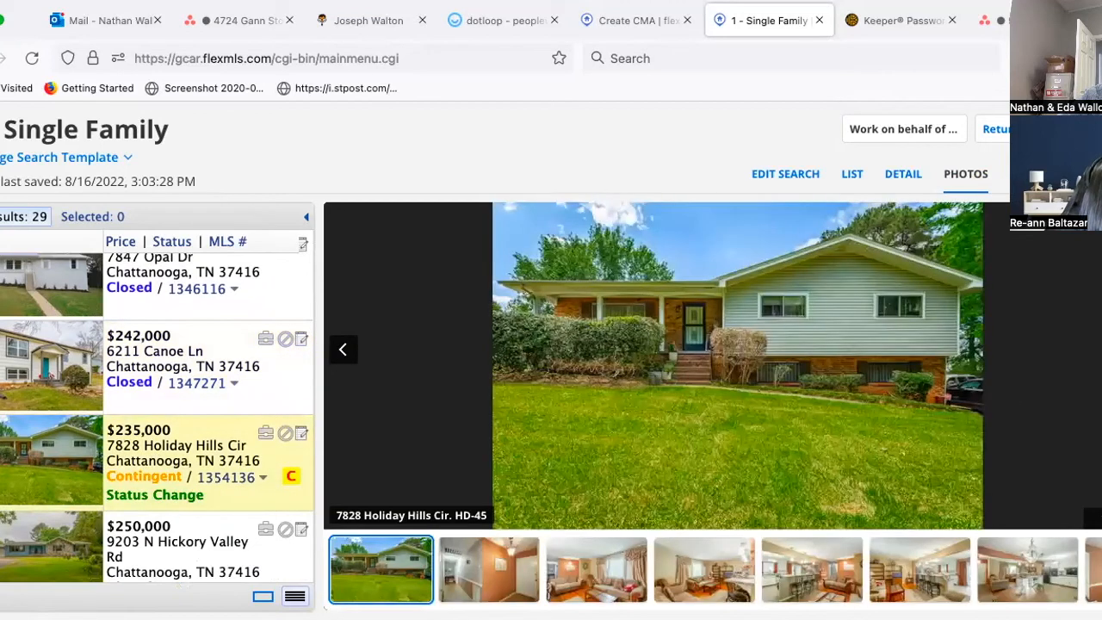
{"action": "left_click", "coordinate": [1101, 349]}
{"action": "left_click", "coordinate": [992, 588]}
{"action": "left_click", "coordinate": [958, 579]}
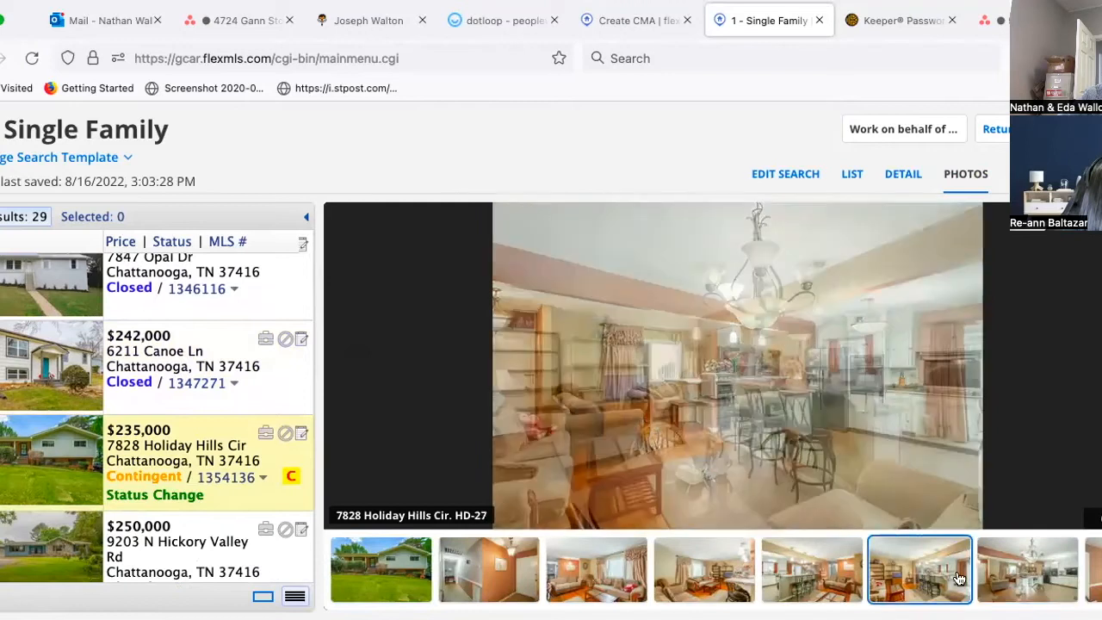
{"action": "left_click", "coordinate": [1099, 574]}
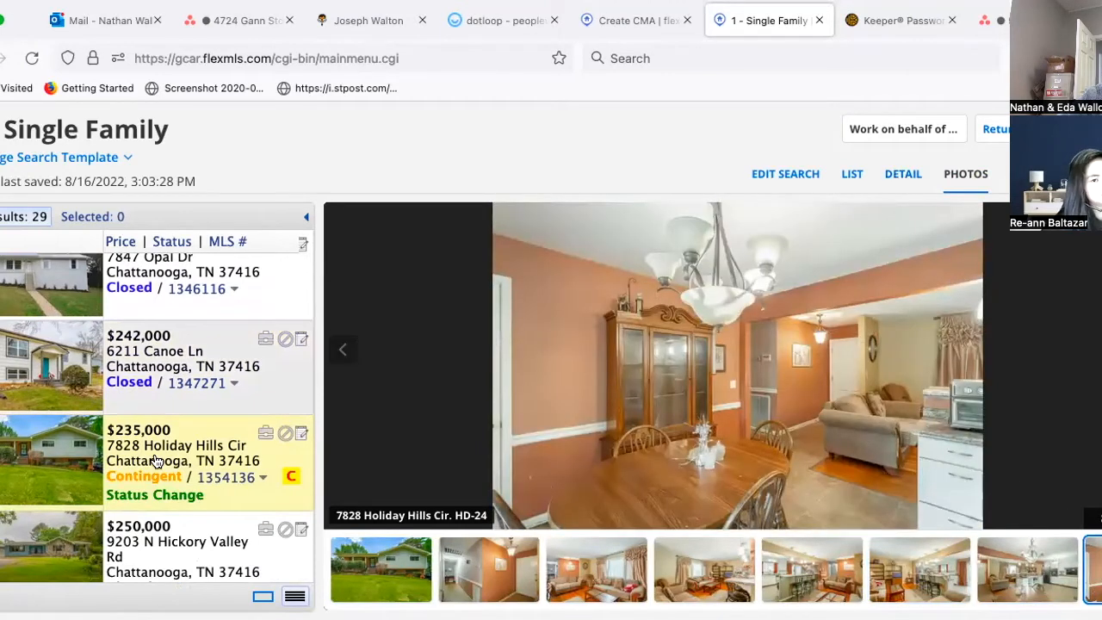
{"action": "scroll", "coordinate": [154, 458], "scroll_direction": "down", "scroll_amount": 2}
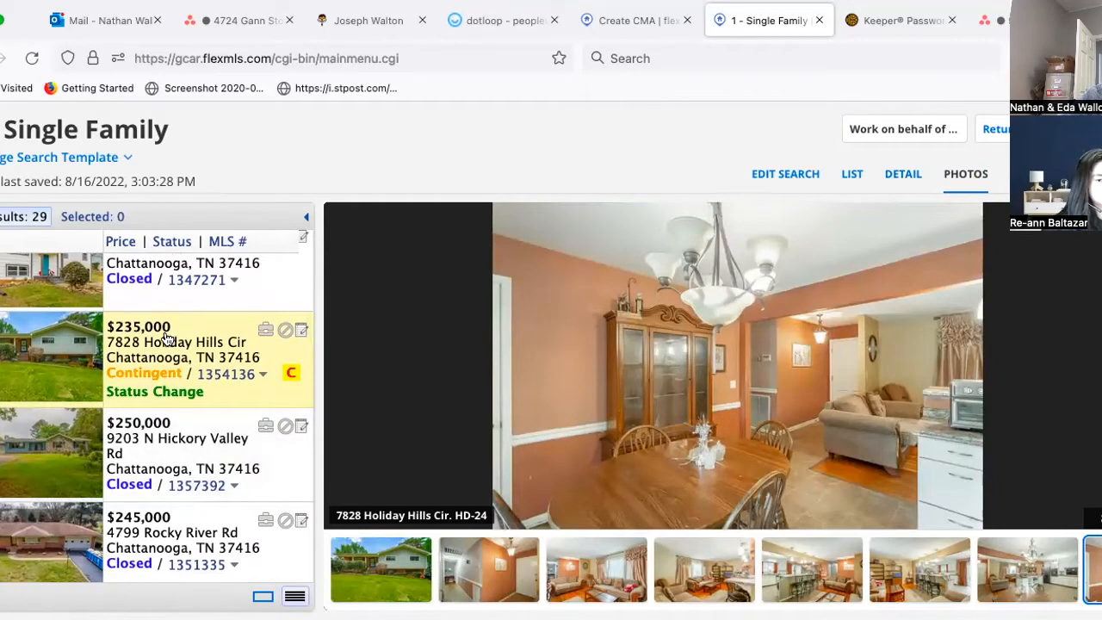
{"action": "left_click", "coordinate": [897, 174]}
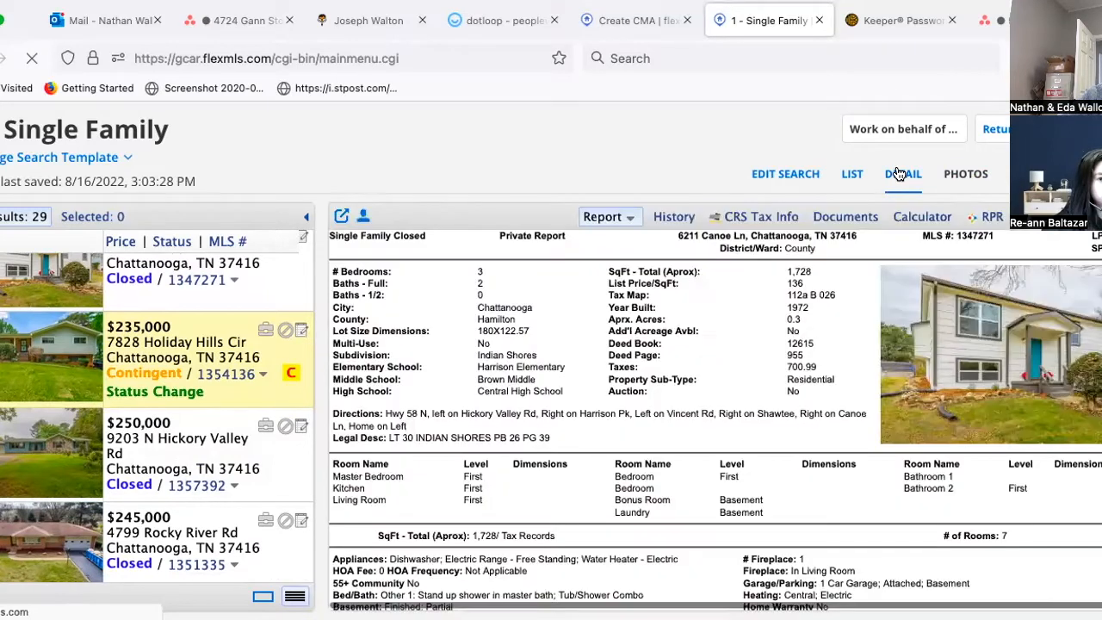
{"action": "left_click", "coordinate": [151, 360]}
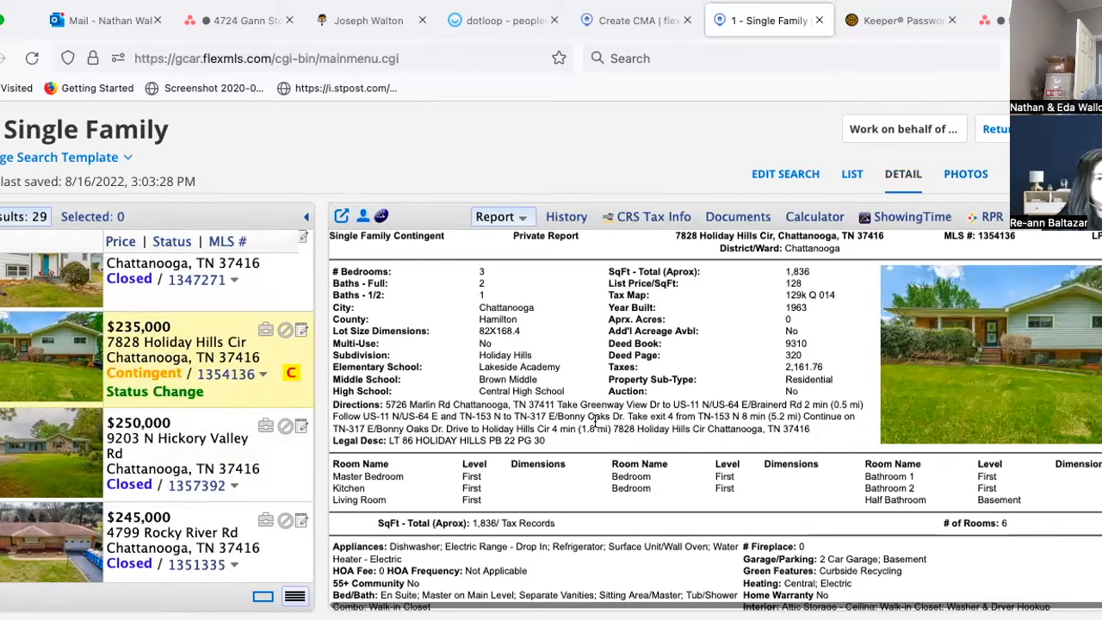
{"action": "scroll", "coordinate": [172, 460], "scroll_direction": "down", "scroll_amount": 2}
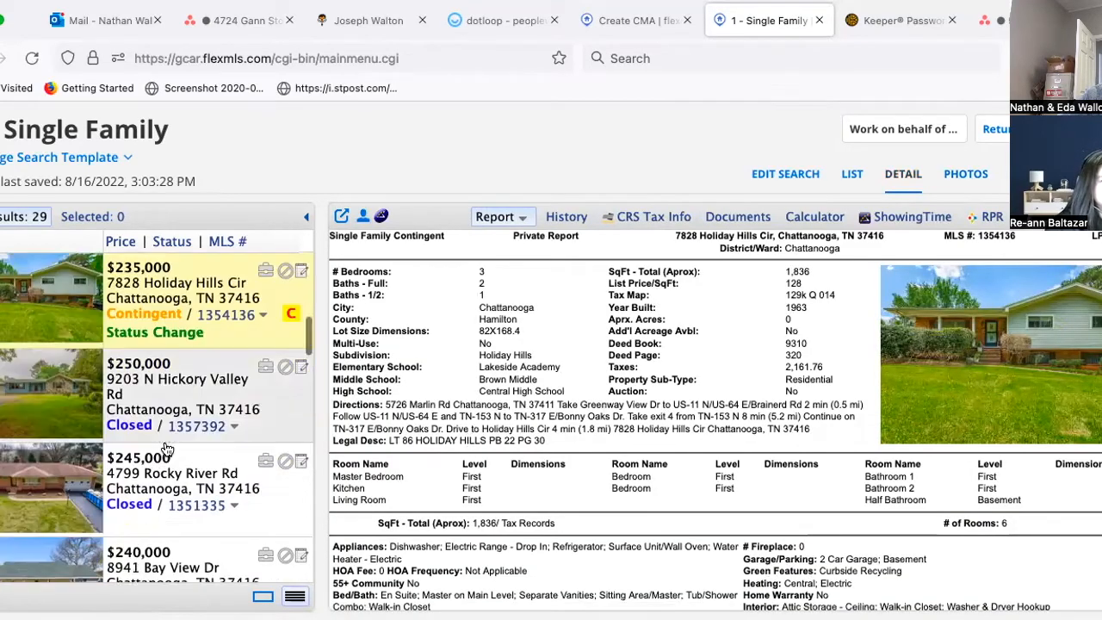
{"action": "left_click", "coordinate": [168, 449]}
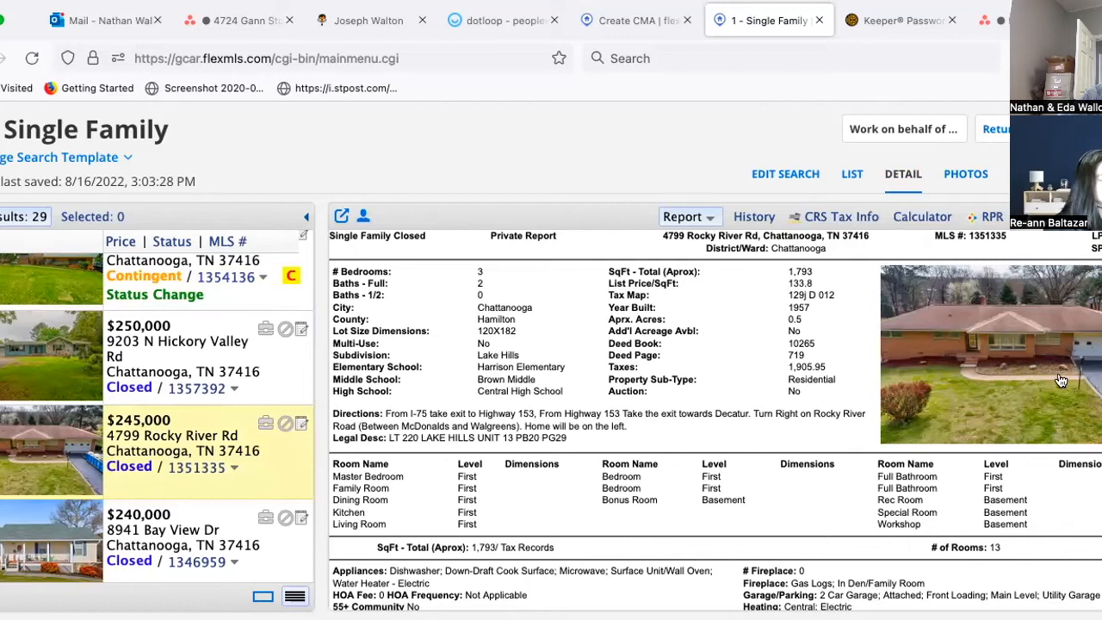
{"action": "scroll", "coordinate": [717, 450], "scroll_direction": "down", "scroll_amount": 3}
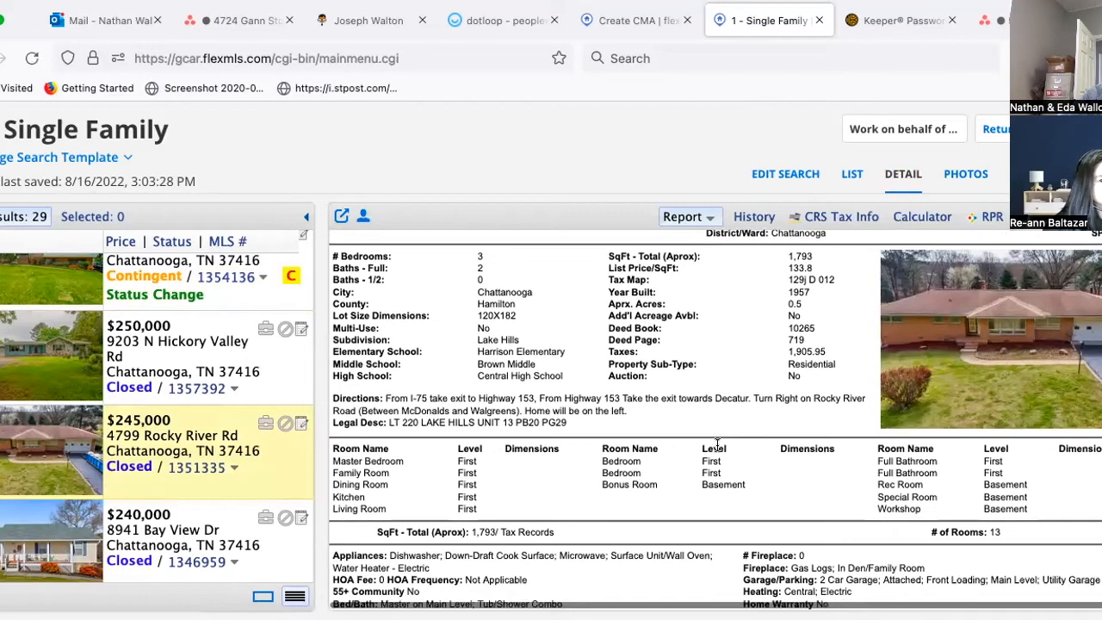
{"action": "scroll", "coordinate": [96, 445], "scroll_direction": "down", "scroll_amount": 4}
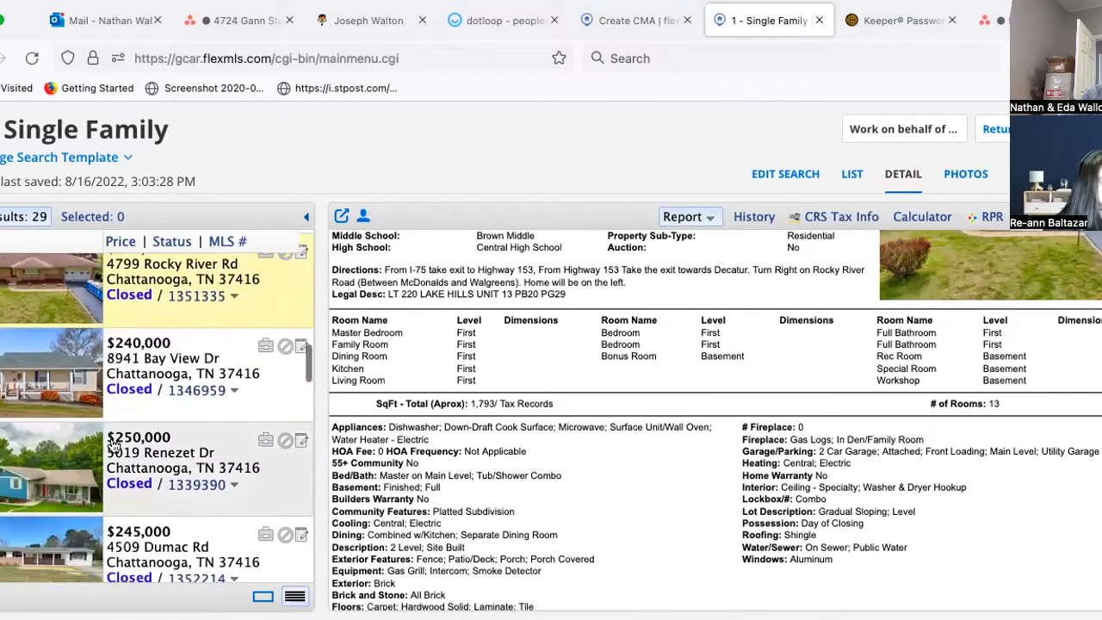
{"action": "left_click", "coordinate": [148, 443]}
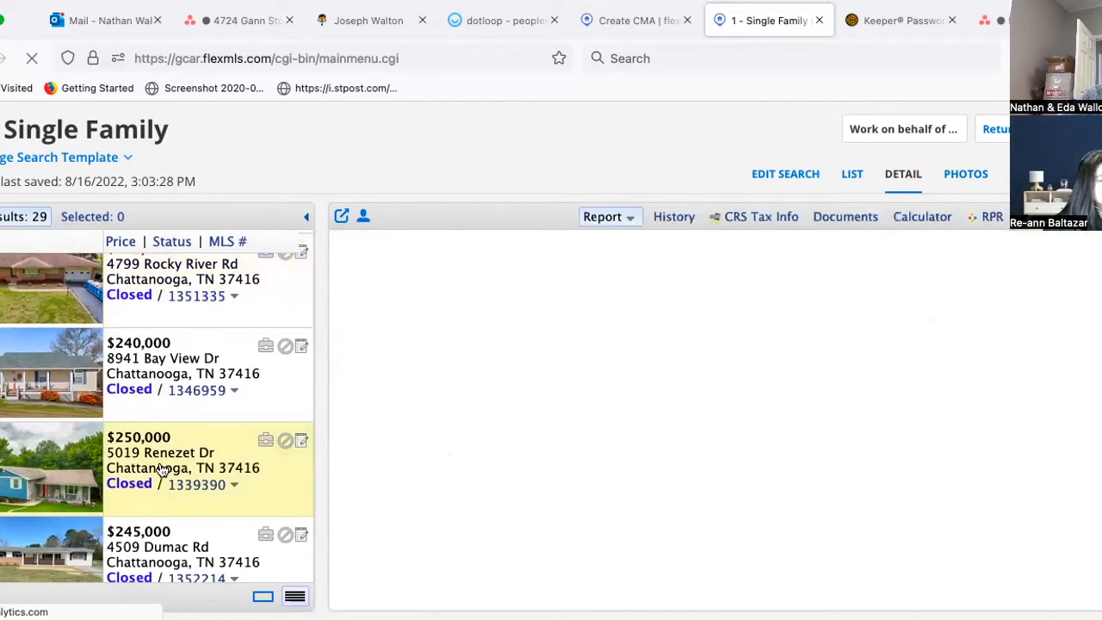
{"action": "left_click", "coordinate": [964, 173]}
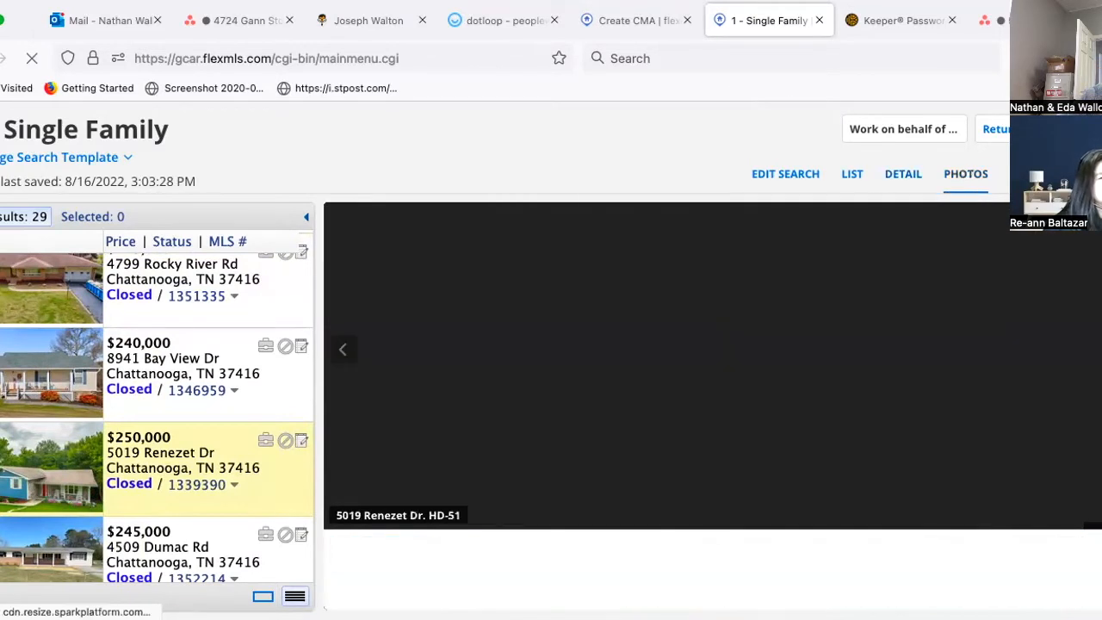
{"action": "key", "text": "Right"}
{"action": "key", "text": "Right"}
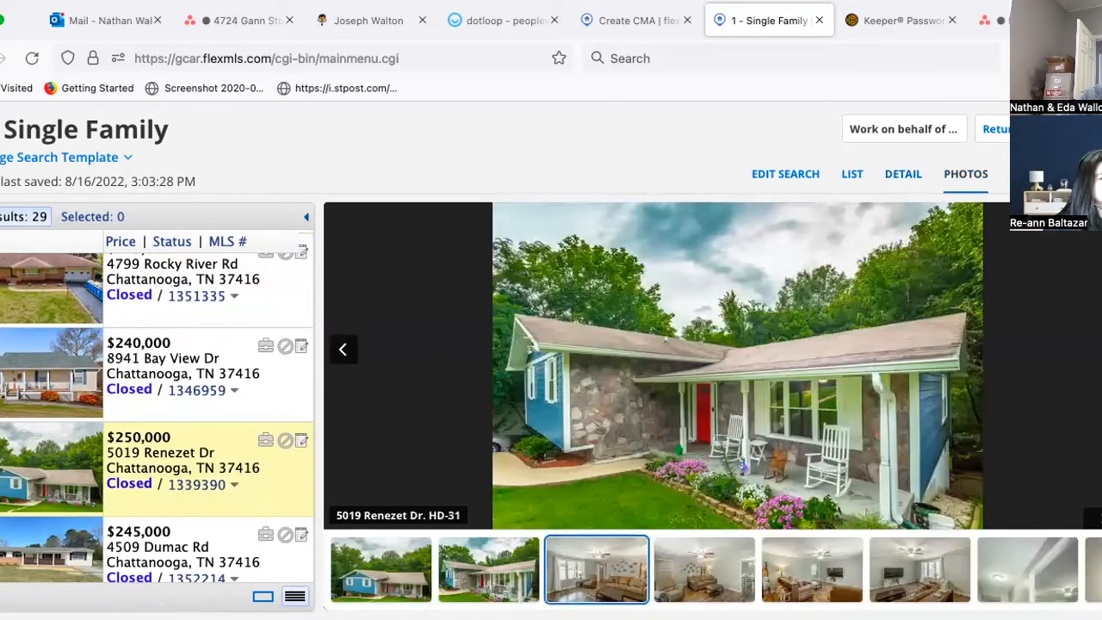
{"action": "key", "text": "Right"}
{"action": "key", "text": "Right"}
{"action": "key", "text": "Right"}
{"action": "key", "text": "Right"}
{"action": "key", "text": "Right"}
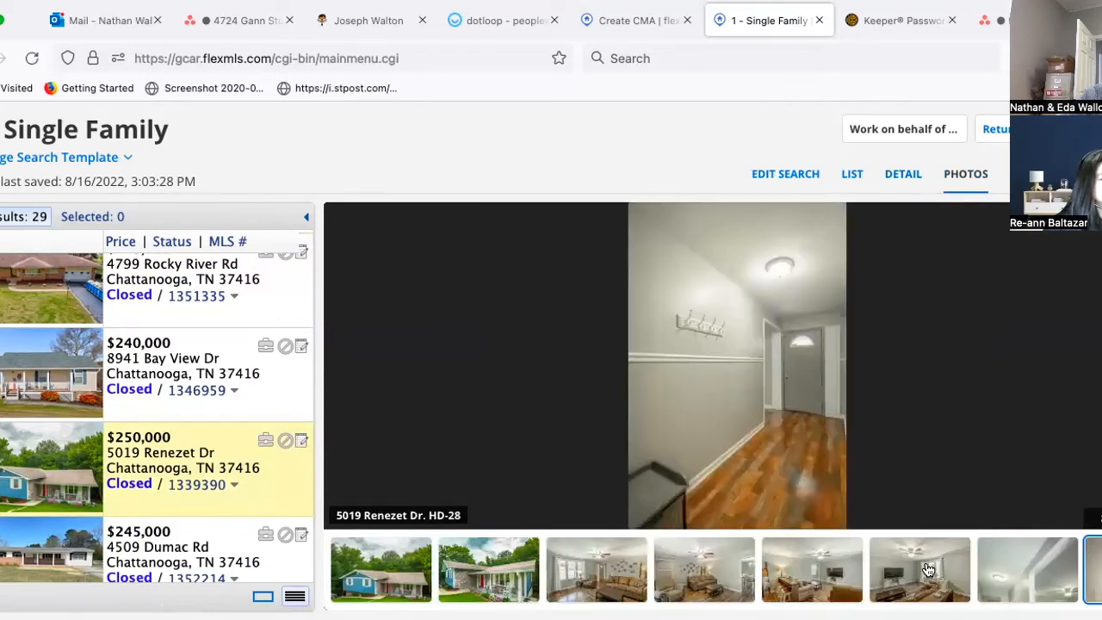
{"action": "scroll", "coordinate": [947, 576], "scroll_direction": "right", "scroll_amount": 5}
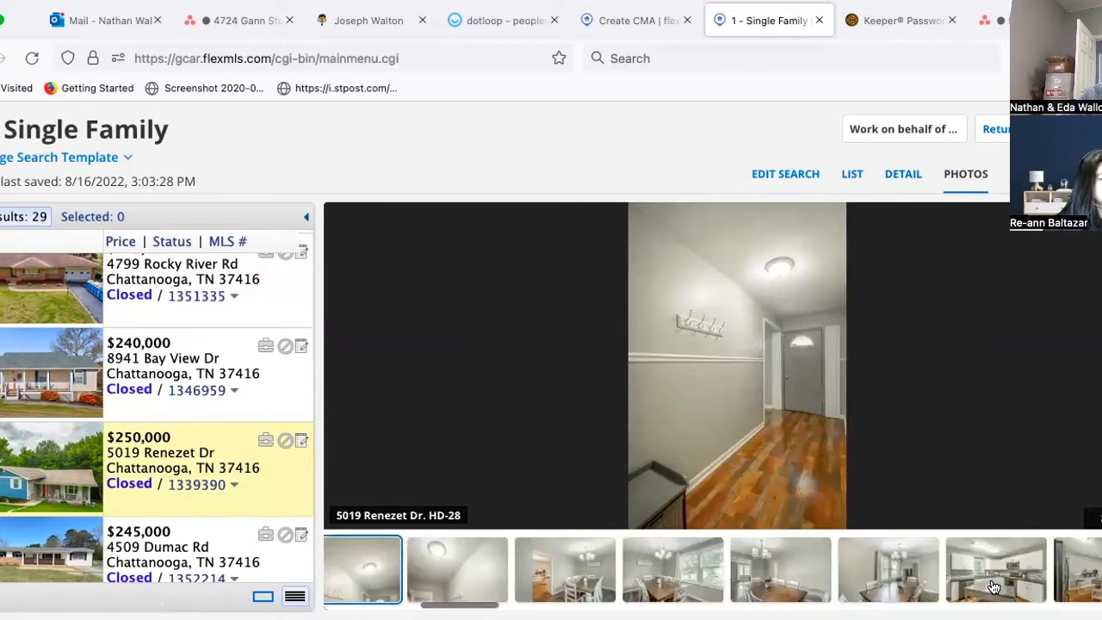
{"action": "left_click", "coordinate": [992, 586]}
{"action": "scroll", "coordinate": [757, 561], "scroll_direction": "right", "scroll_amount": 8}
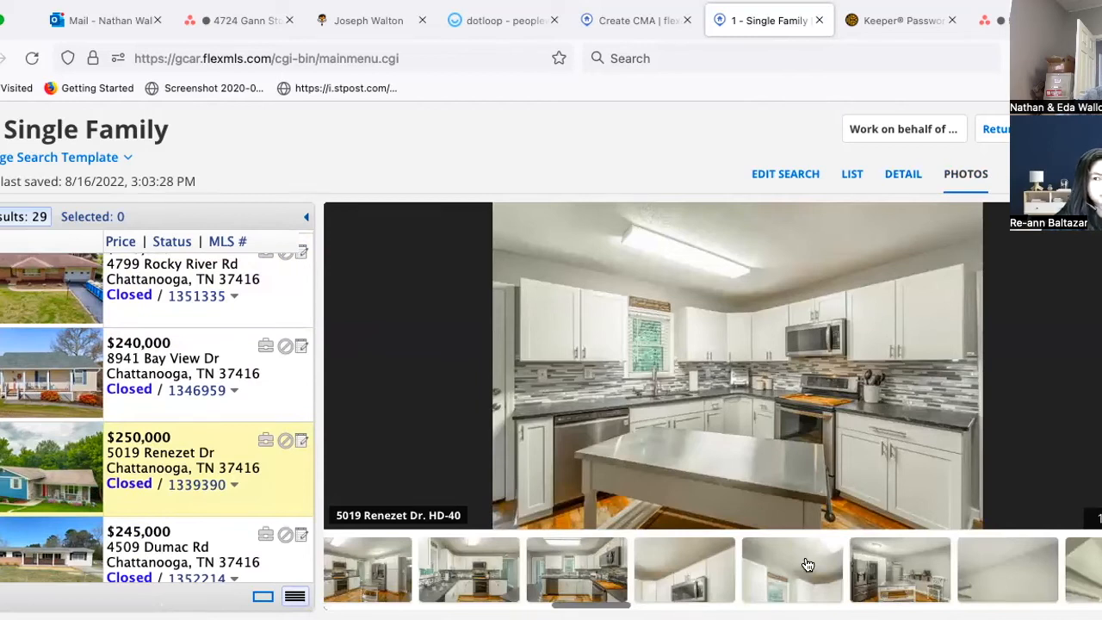
{"action": "left_click", "coordinate": [804, 566]}
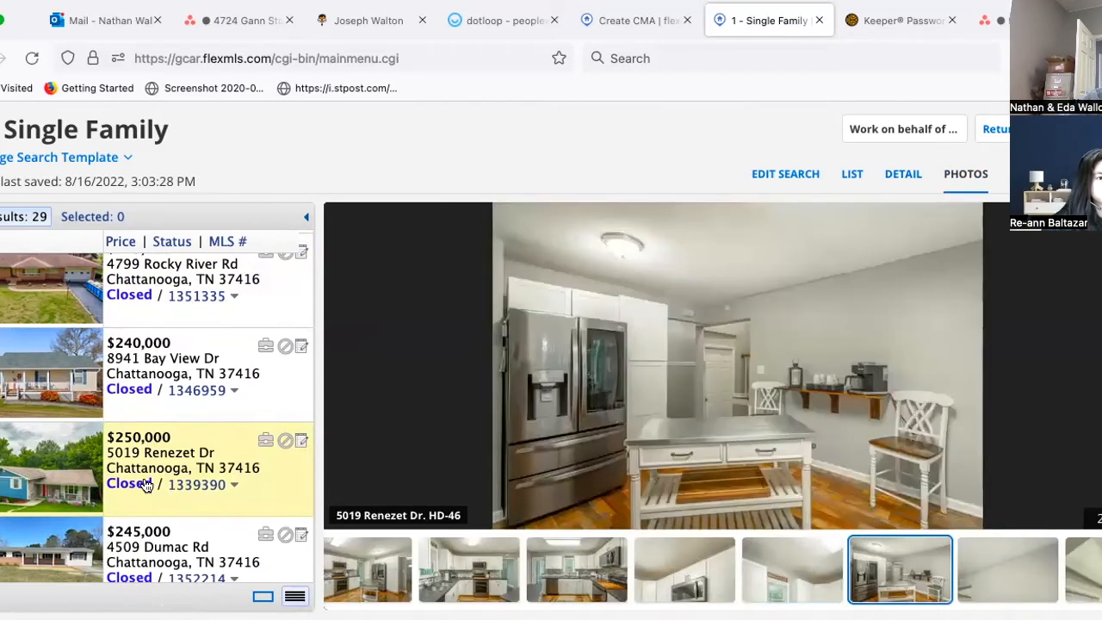
{"action": "scroll", "coordinate": [151, 431], "scroll_direction": "down", "scroll_amount": 3}
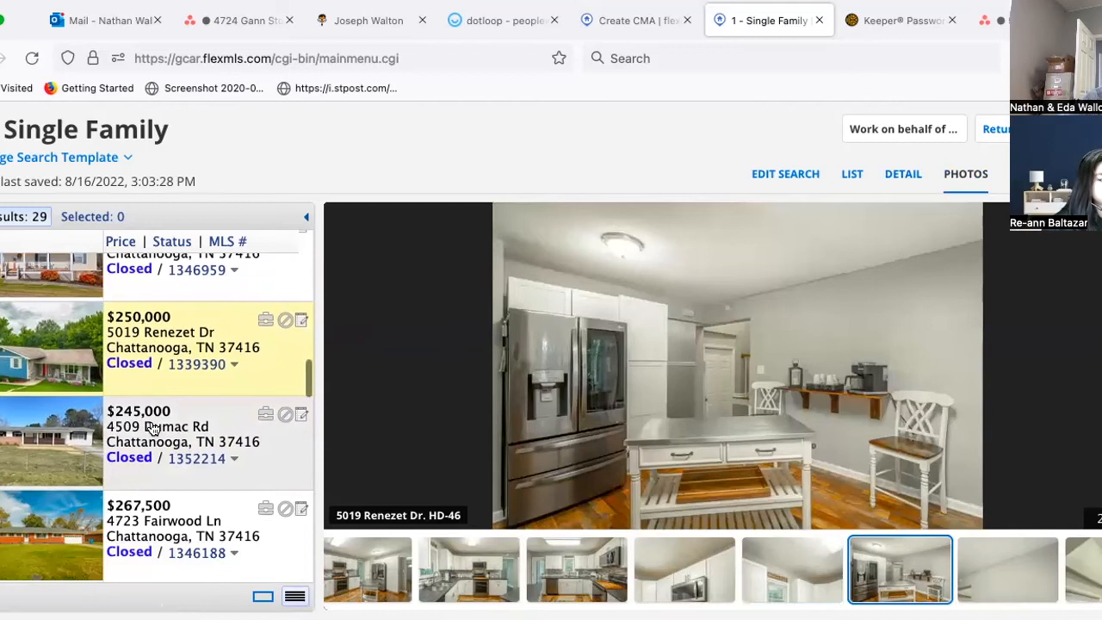
{"action": "left_click", "coordinate": [152, 428]}
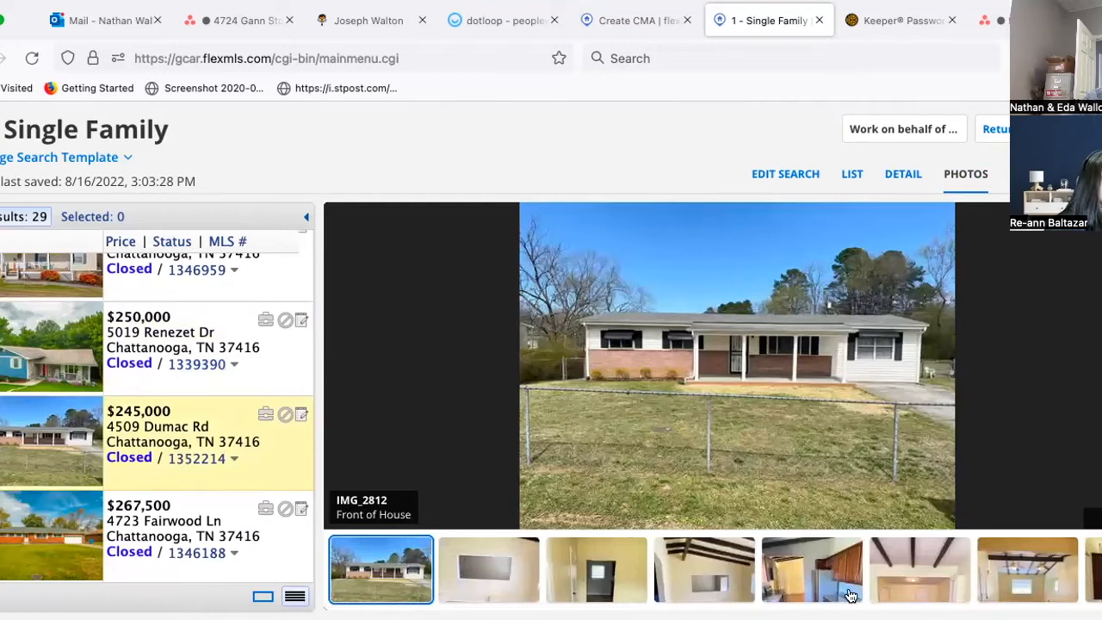
{"action": "scroll", "coordinate": [849, 595], "scroll_direction": "right", "scroll_amount": 5}
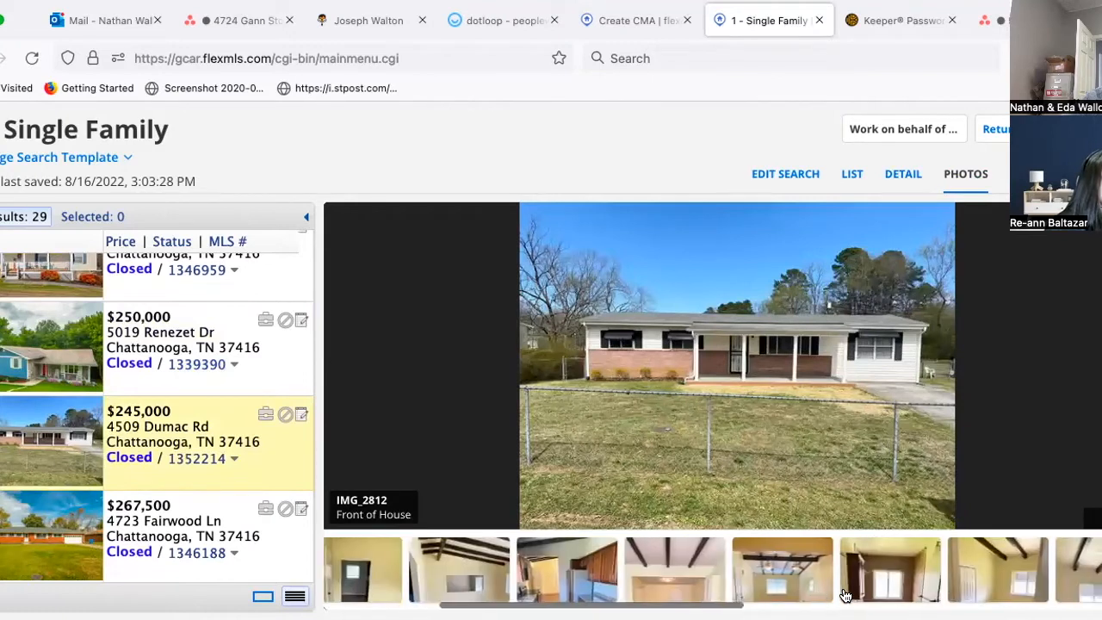
{"action": "left_click", "coordinate": [565, 583]}
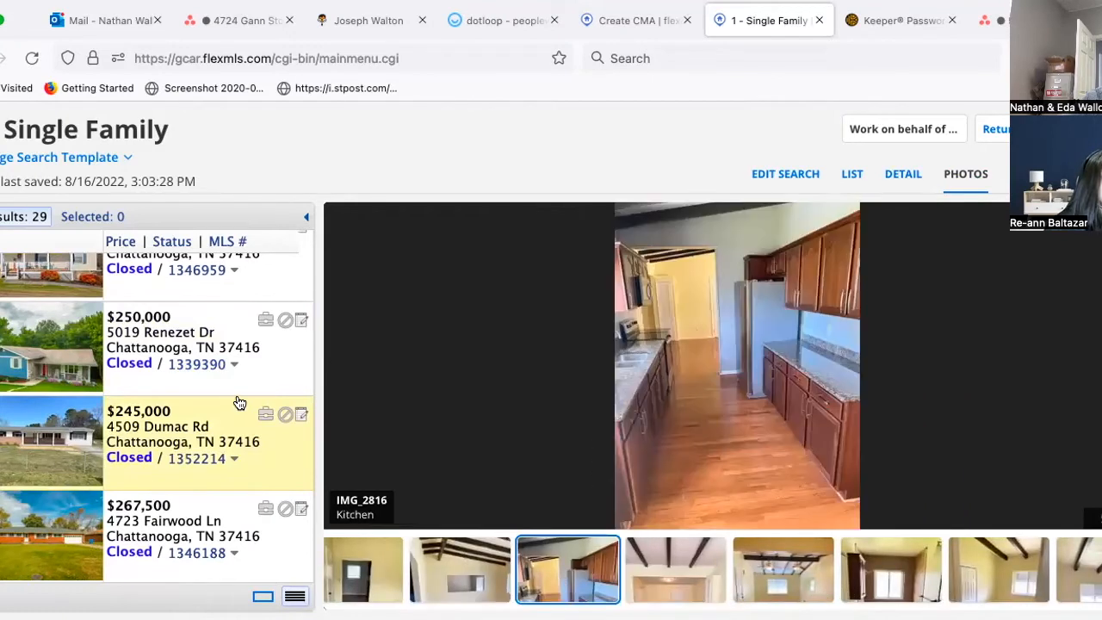
{"action": "scroll", "coordinate": [239, 403], "scroll_direction": "down", "scroll_amount": 8}
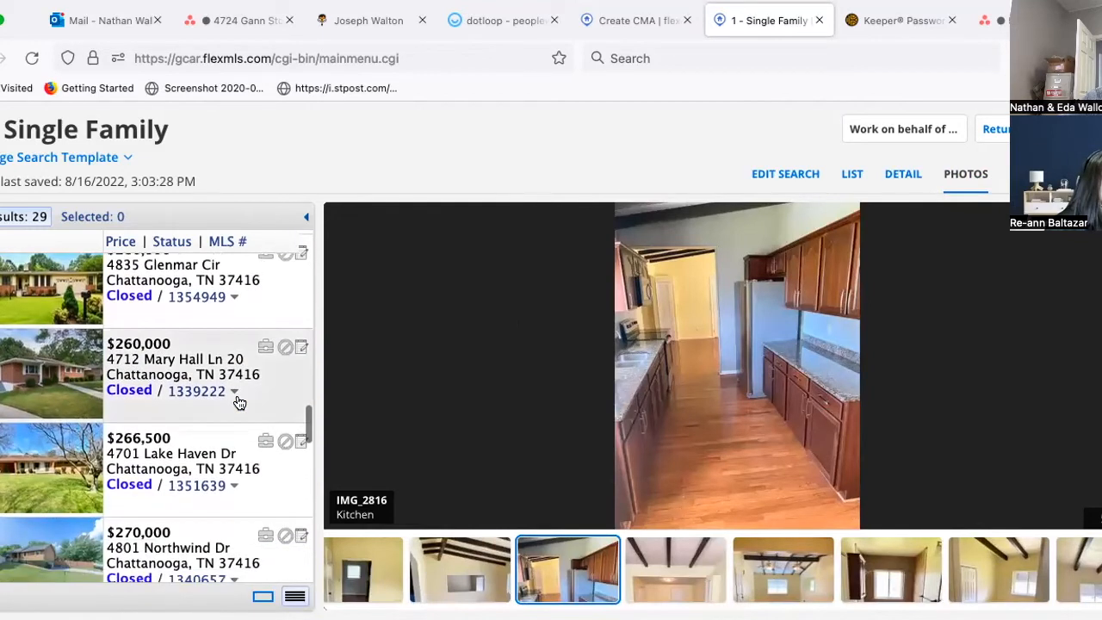
{"action": "scroll", "coordinate": [239, 403], "scroll_direction": "down", "scroll_amount": 3}
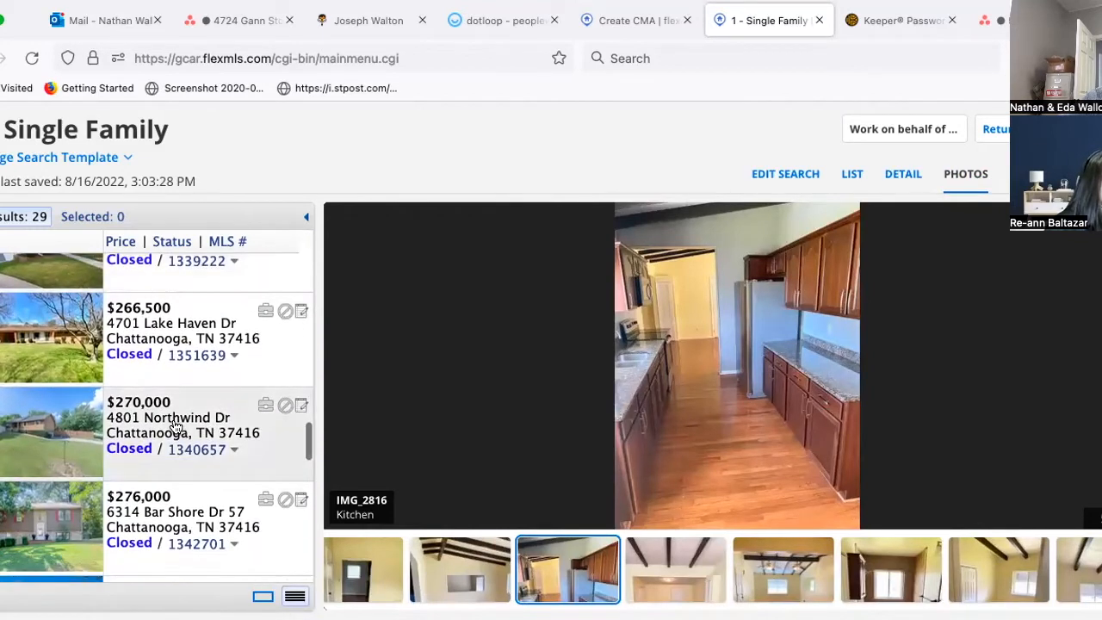
{"action": "left_click", "coordinate": [175, 426]}
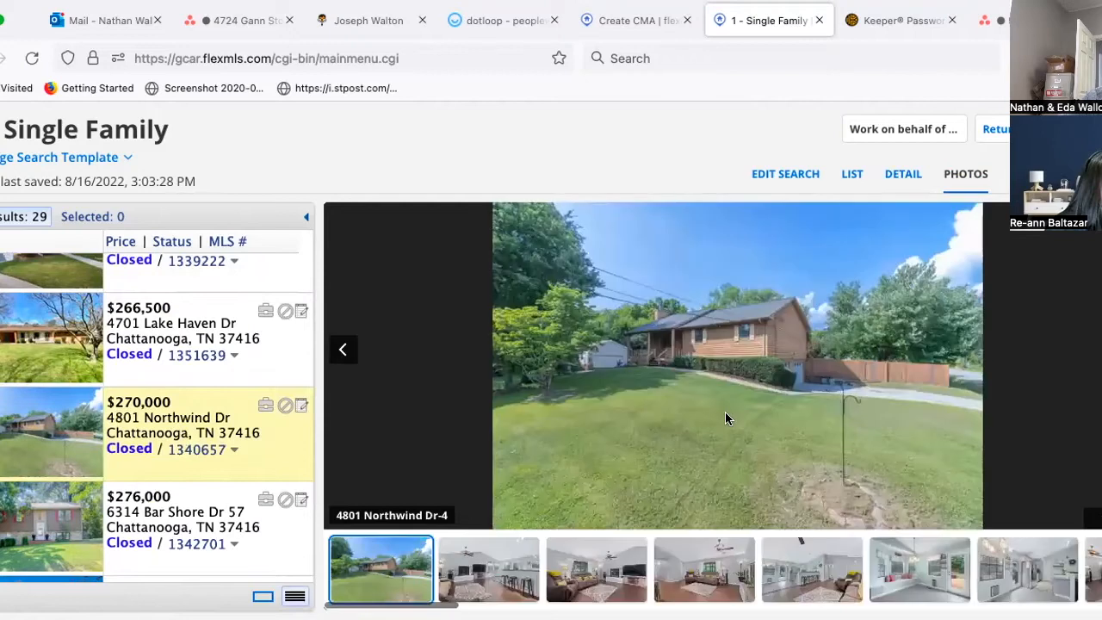
{"action": "left_click", "coordinate": [795, 592]}
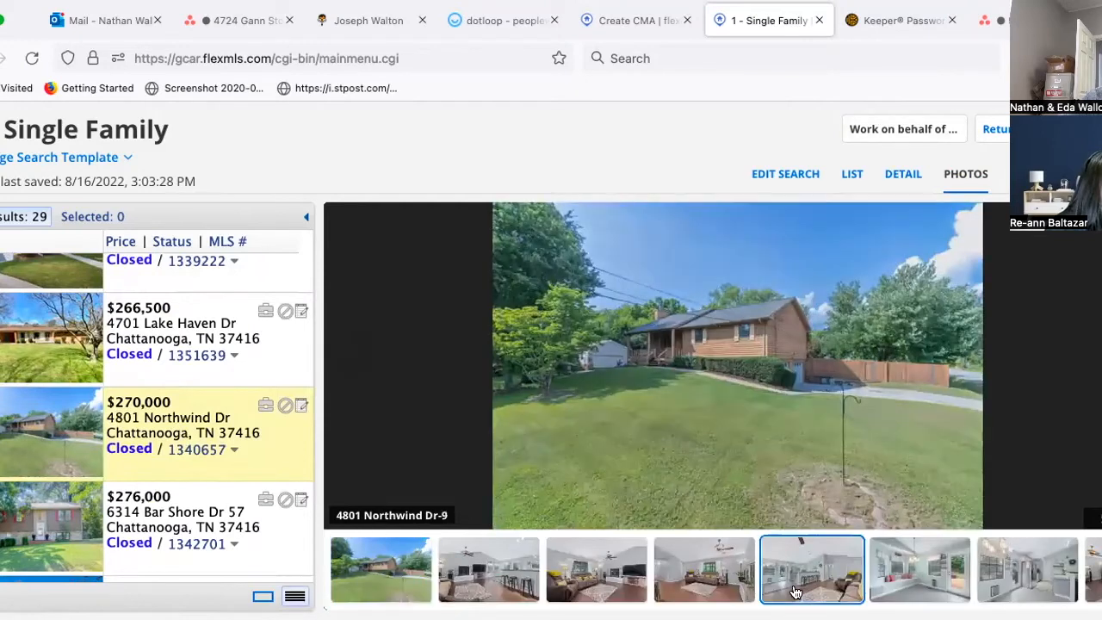
{"action": "left_click", "coordinate": [901, 581]}
{"action": "left_click", "coordinate": [1003, 582]}
{"action": "scroll", "coordinate": [248, 486], "scroll_direction": "down", "scroll_amount": 3}
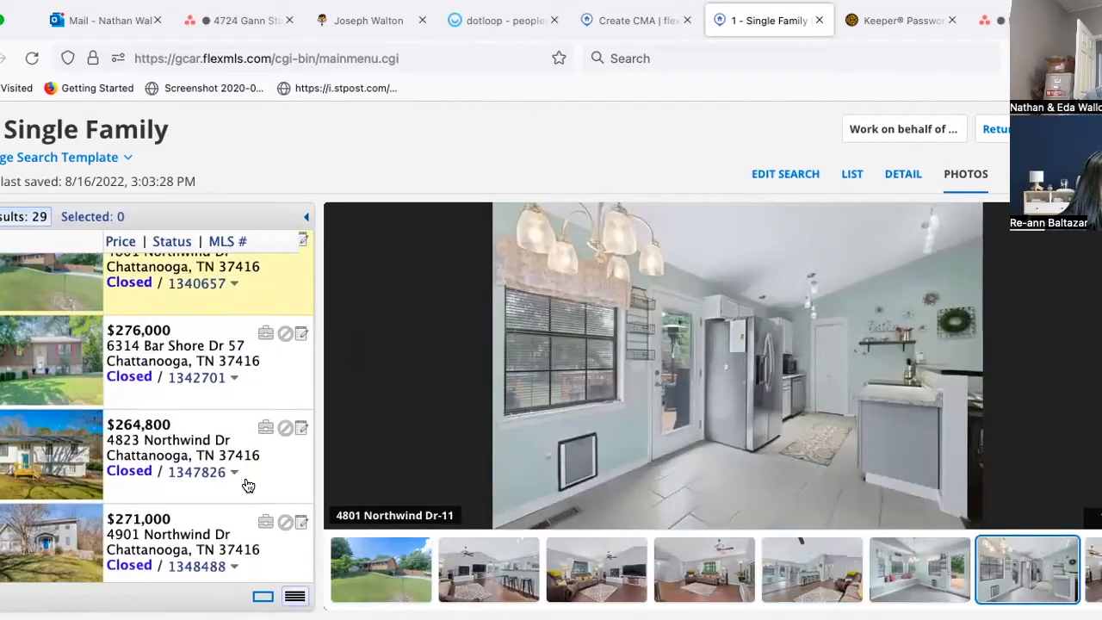
{"action": "scroll", "coordinate": [248, 486], "scroll_direction": "down", "scroll_amount": 1}
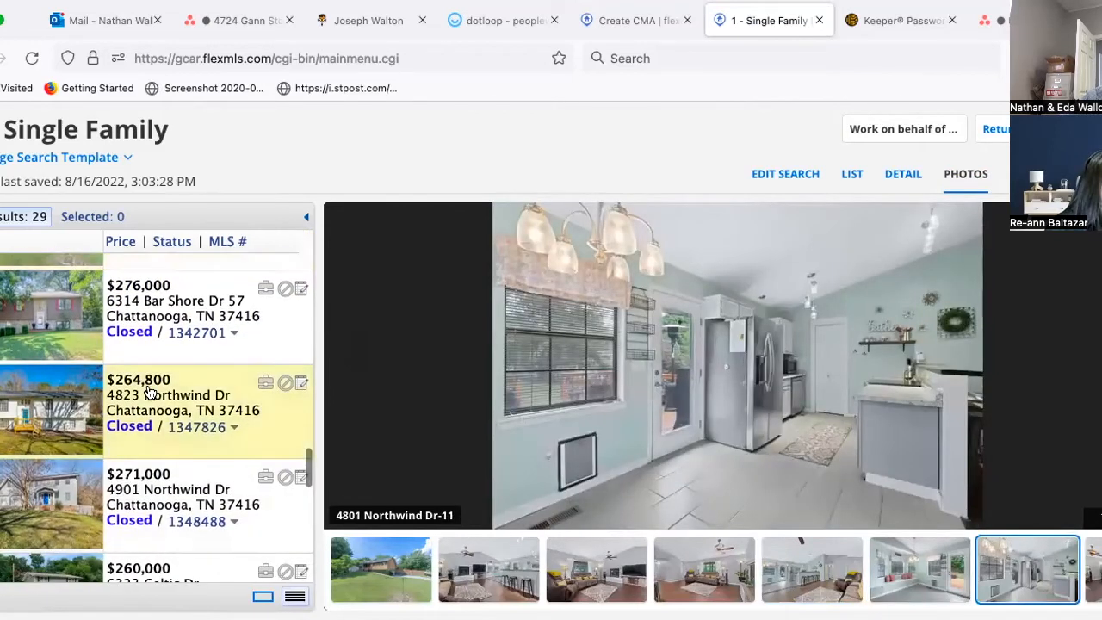
{"action": "left_click", "coordinate": [148, 392]}
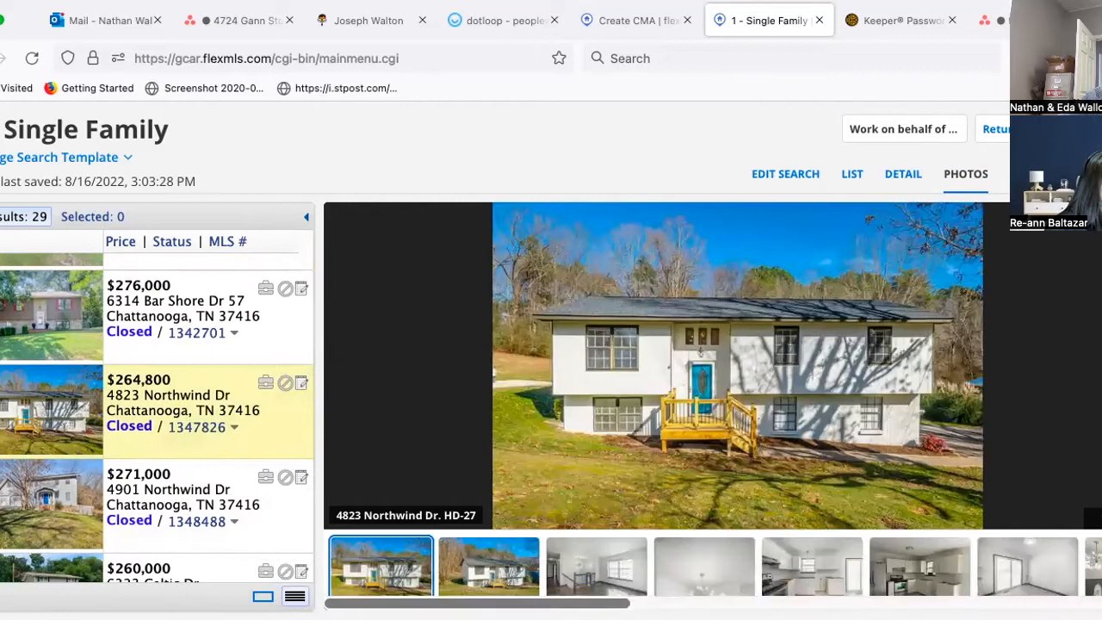
{"action": "left_click", "coordinate": [819, 578]}
{"action": "left_click", "coordinate": [931, 576]}
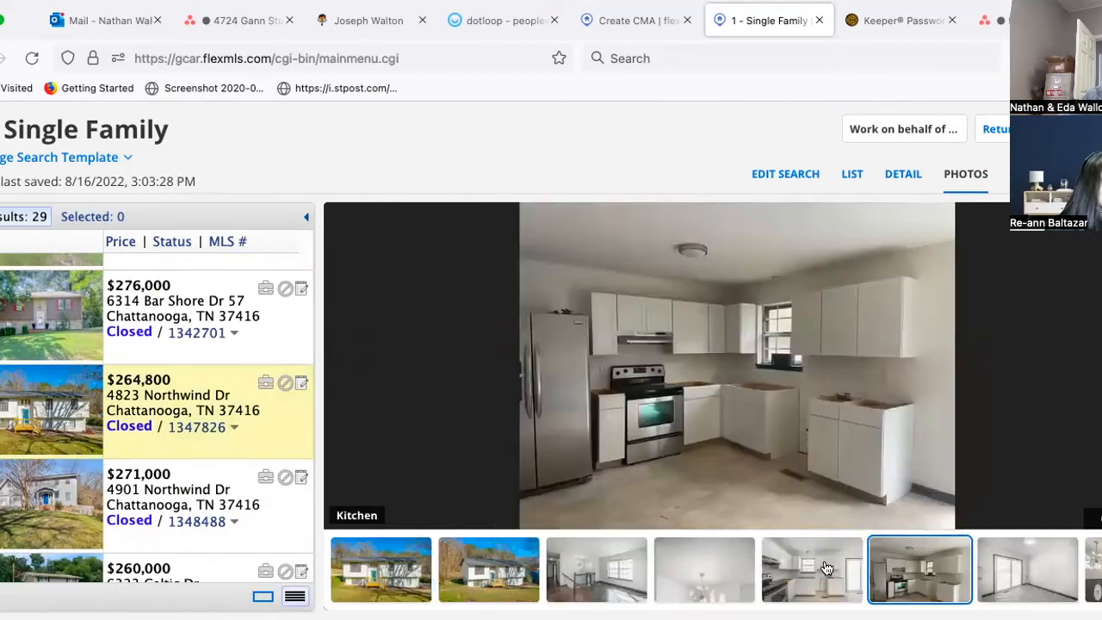
{"action": "left_click", "coordinate": [824, 568]}
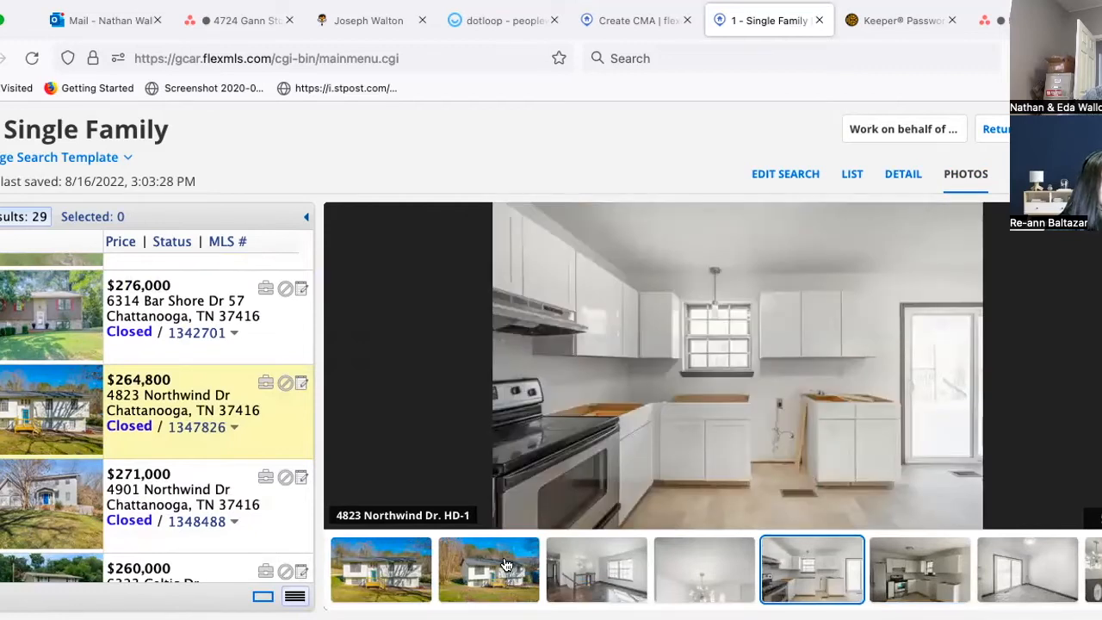
{"action": "left_click", "coordinate": [506, 564]}
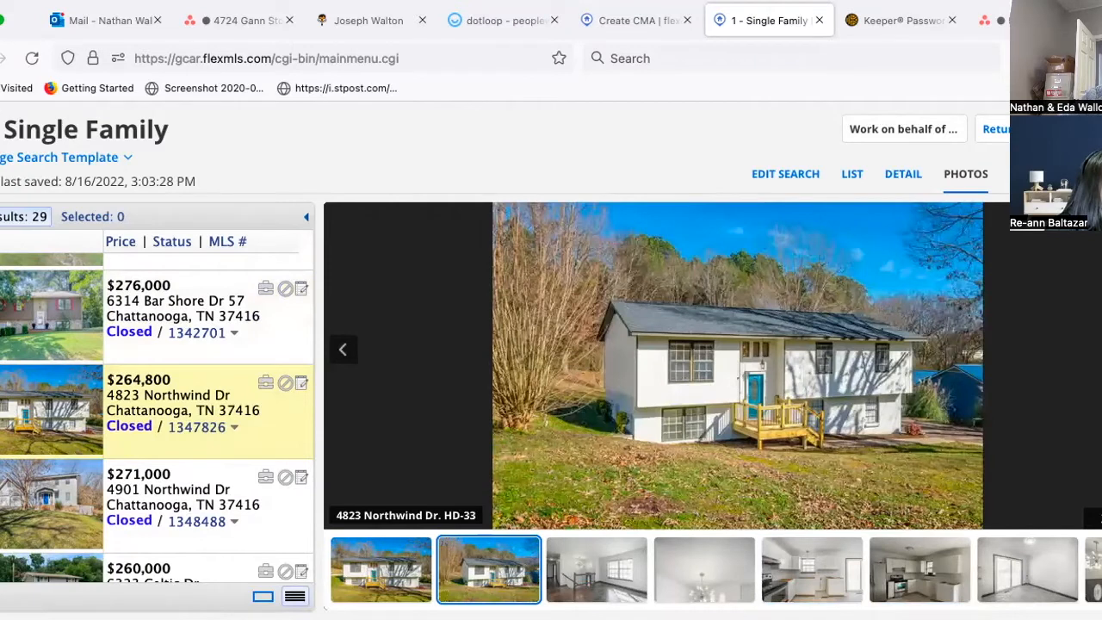
{"action": "scroll", "coordinate": [146, 404], "scroll_direction": "down", "scroll_amount": 2}
{"action": "left_click", "coordinate": [146, 403]}
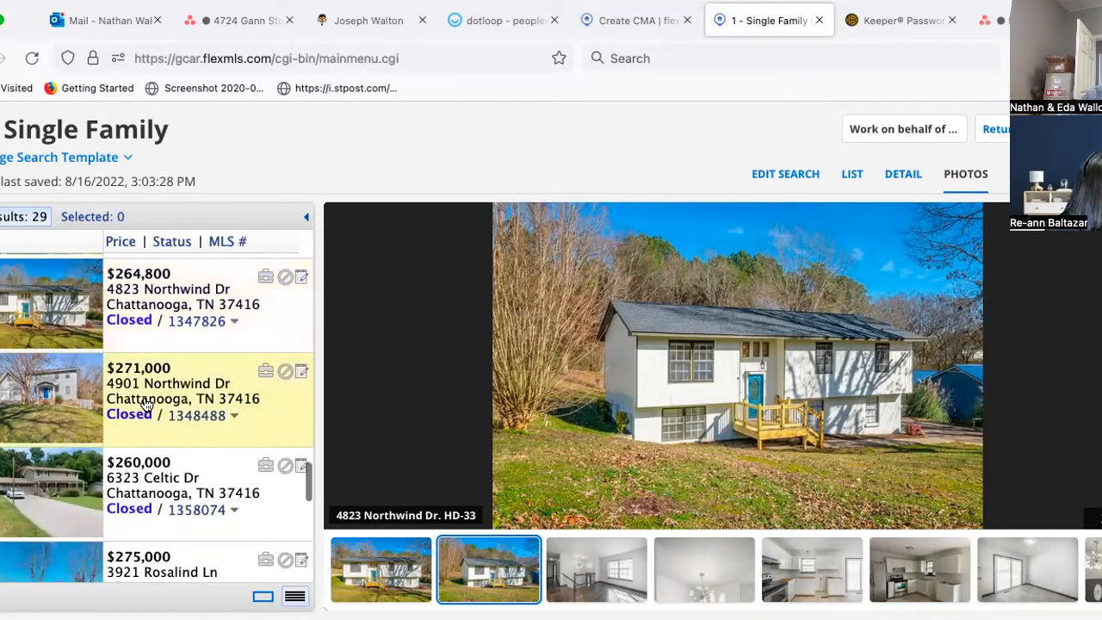
{"action": "left_click", "coordinate": [154, 498]}
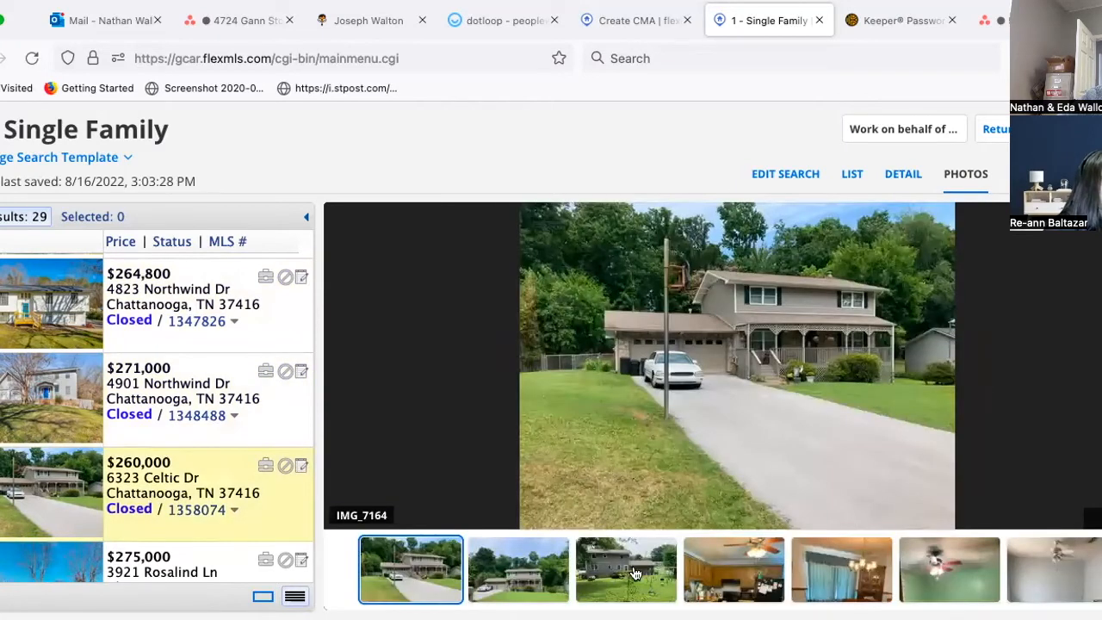
{"action": "left_click", "coordinate": [747, 585]}
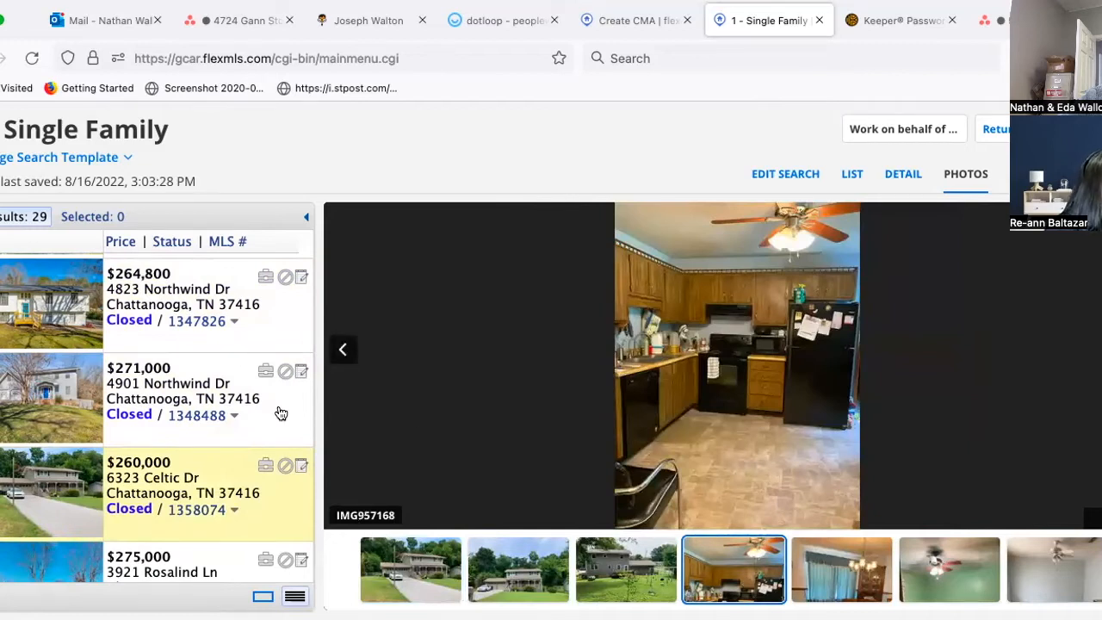
{"action": "left_click", "coordinate": [896, 178]}
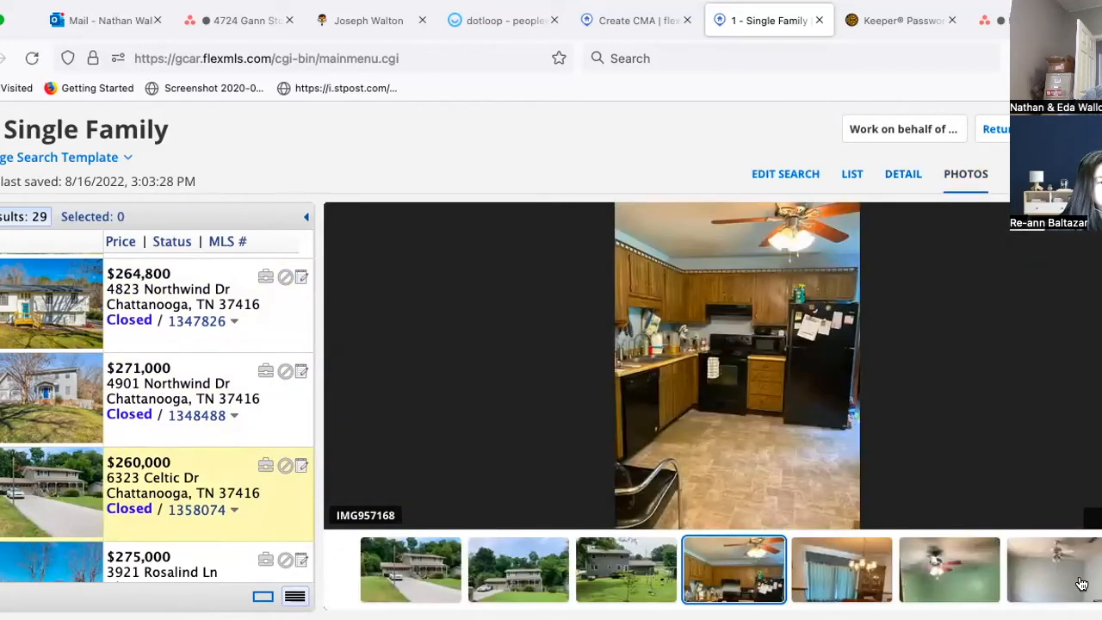
{"action": "scroll", "coordinate": [196, 461], "scroll_direction": "down", "scroll_amount": 2}
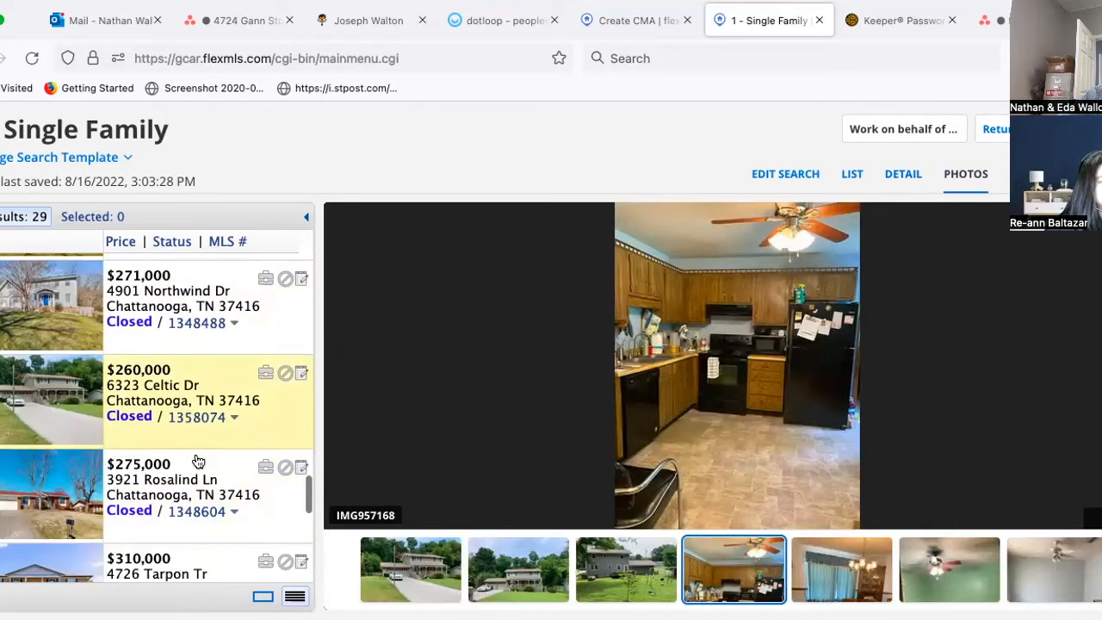
{"action": "left_click", "coordinate": [138, 405]}
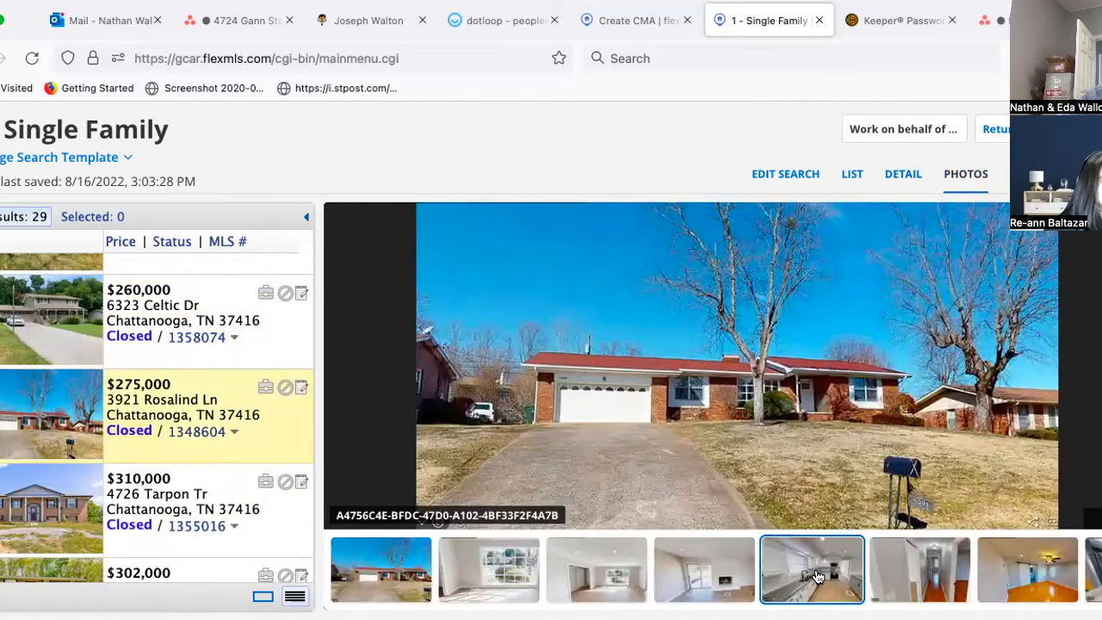
{"action": "left_click", "coordinate": [818, 576]}
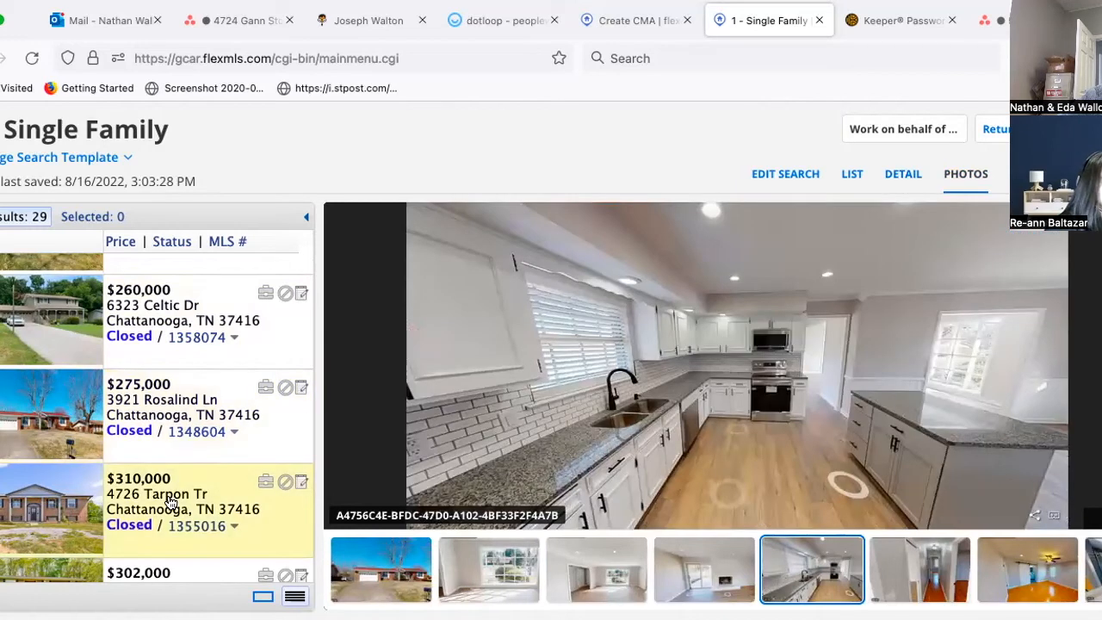
{"action": "left_click", "coordinate": [171, 503]}
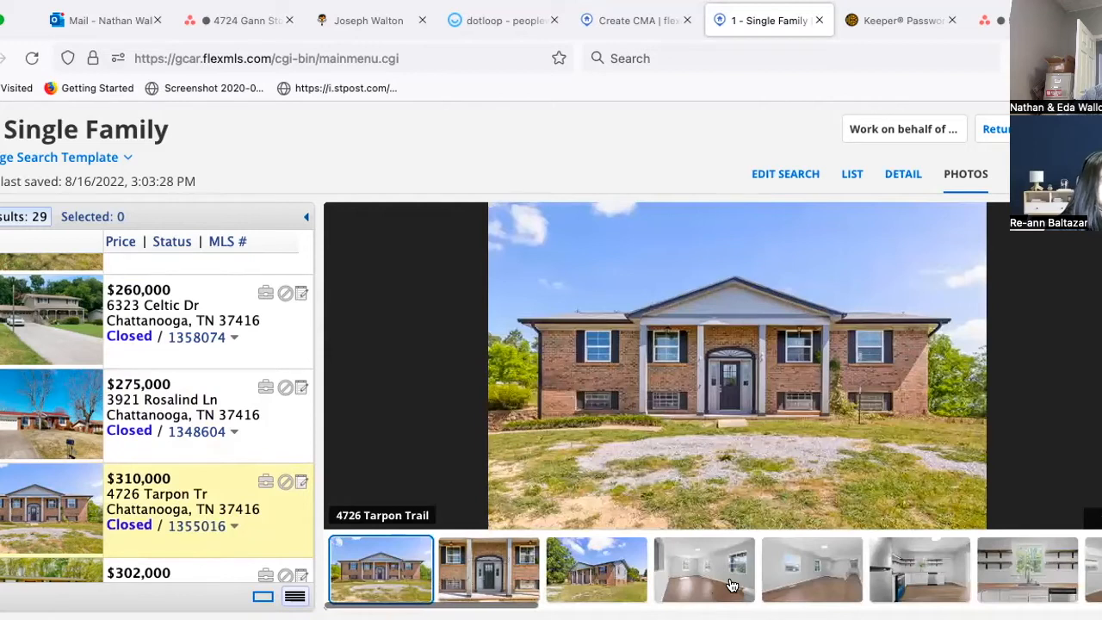
{"action": "left_click", "coordinate": [868, 567]}
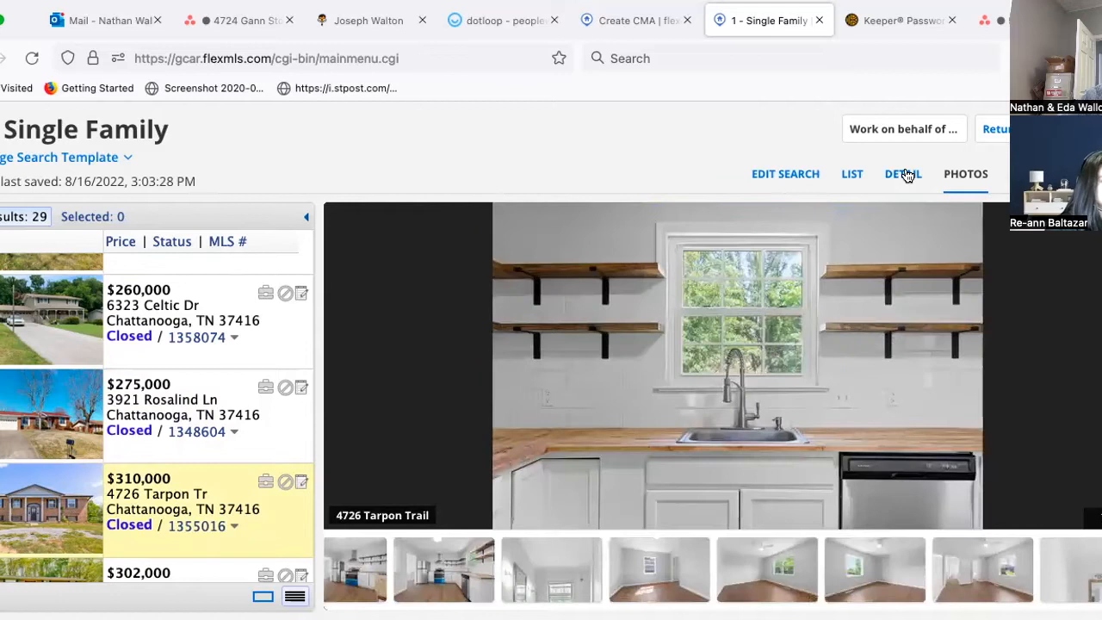
{"action": "left_click", "coordinate": [904, 174]}
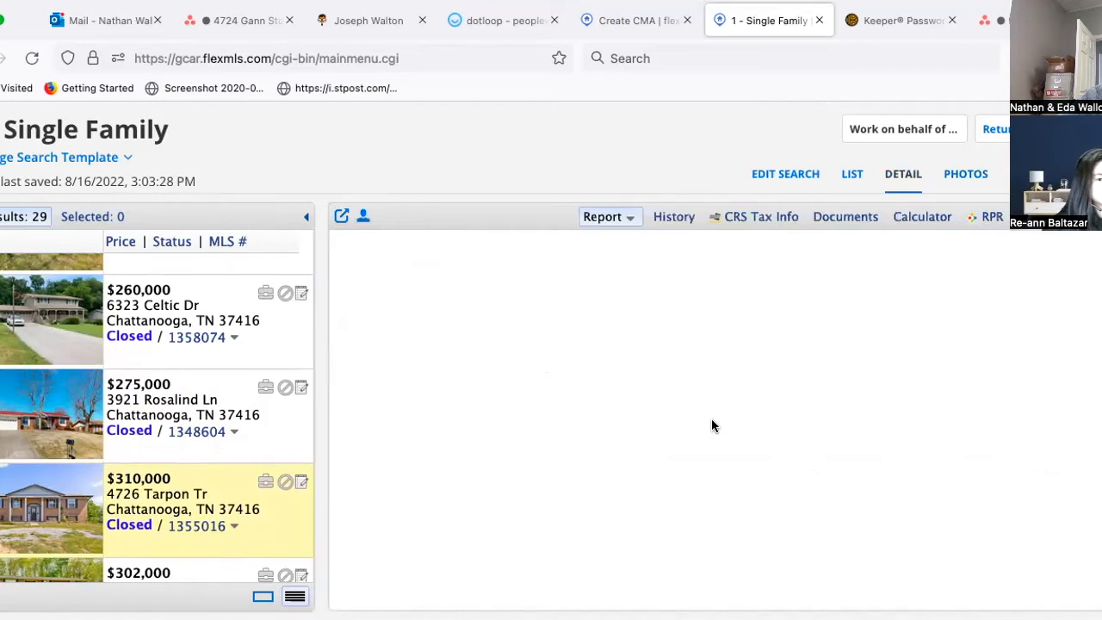
{"action": "scroll", "coordinate": [150, 508], "scroll_direction": "down", "scroll_amount": 4}
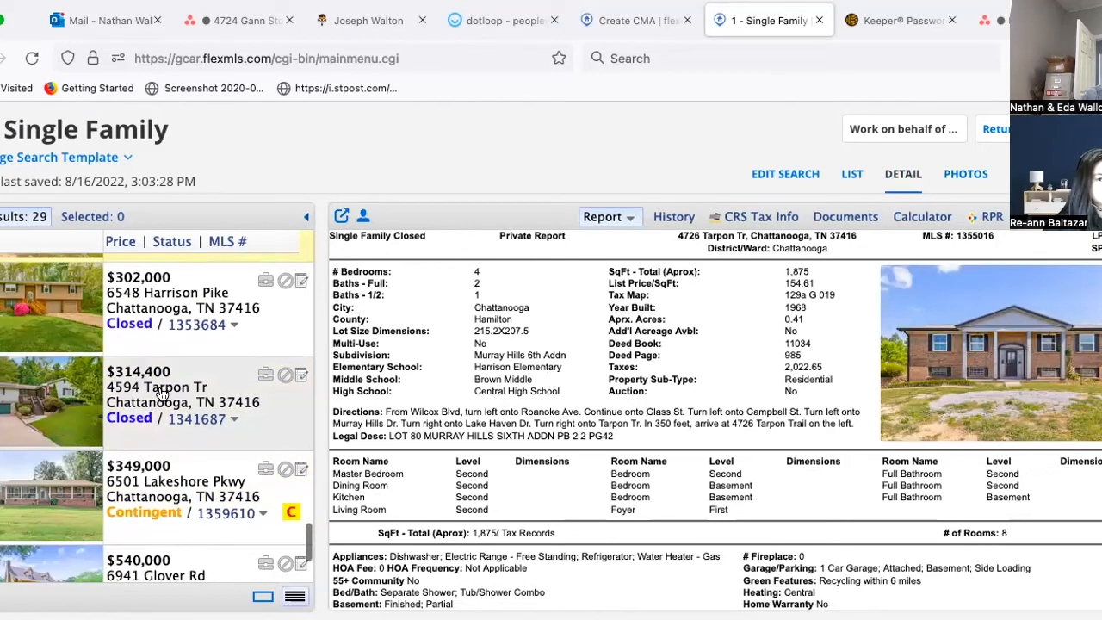
{"action": "left_click", "coordinate": [161, 393]}
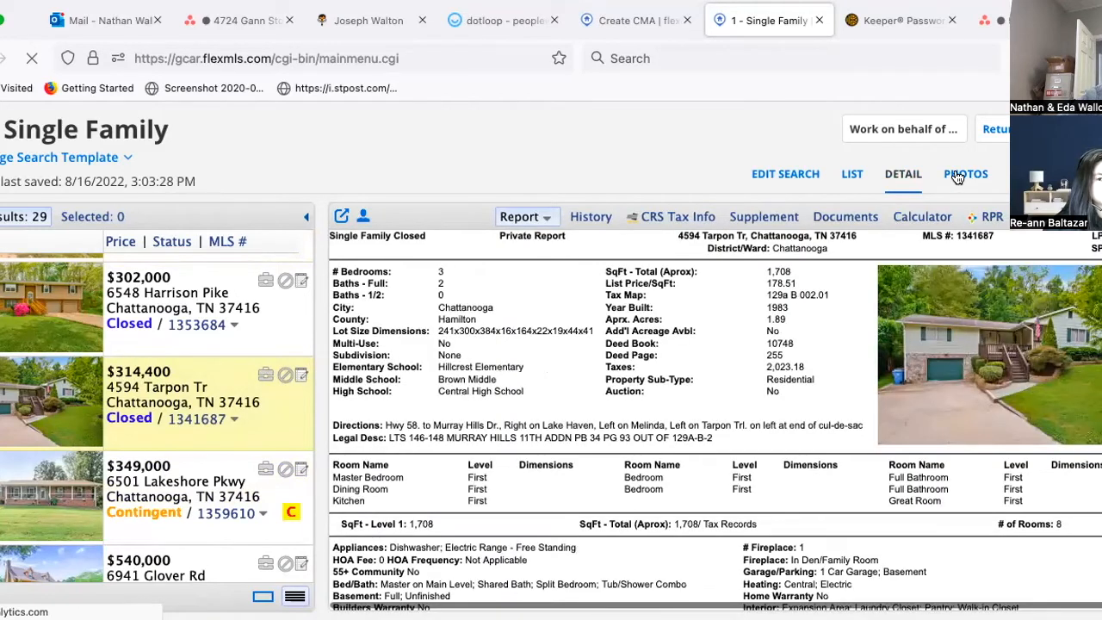
{"action": "left_click", "coordinate": [957, 176]}
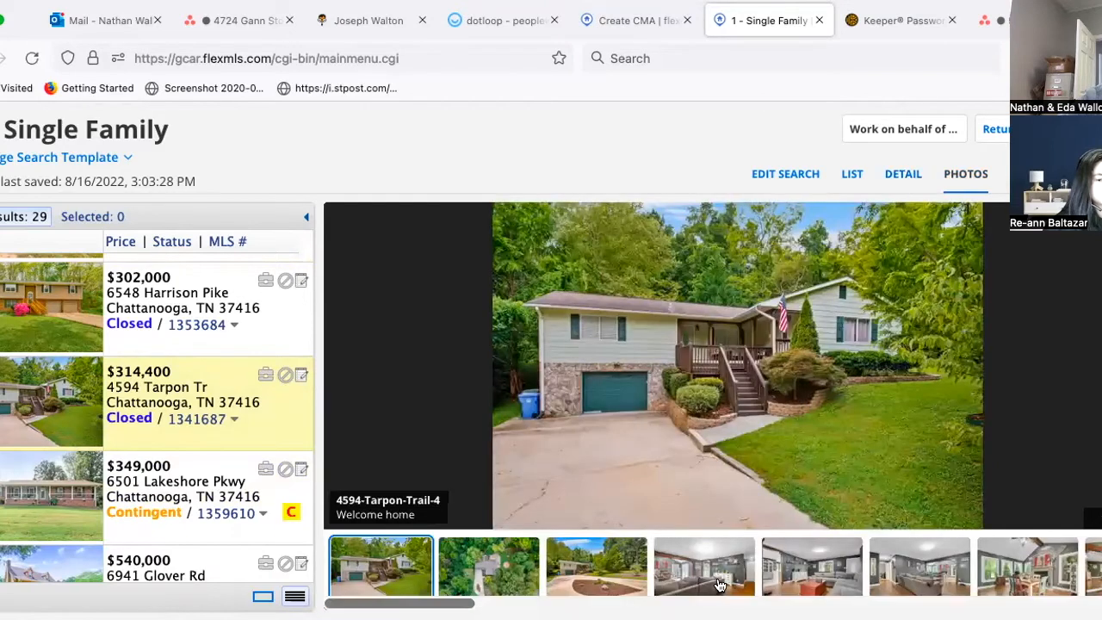
{"action": "left_click", "coordinate": [720, 585]}
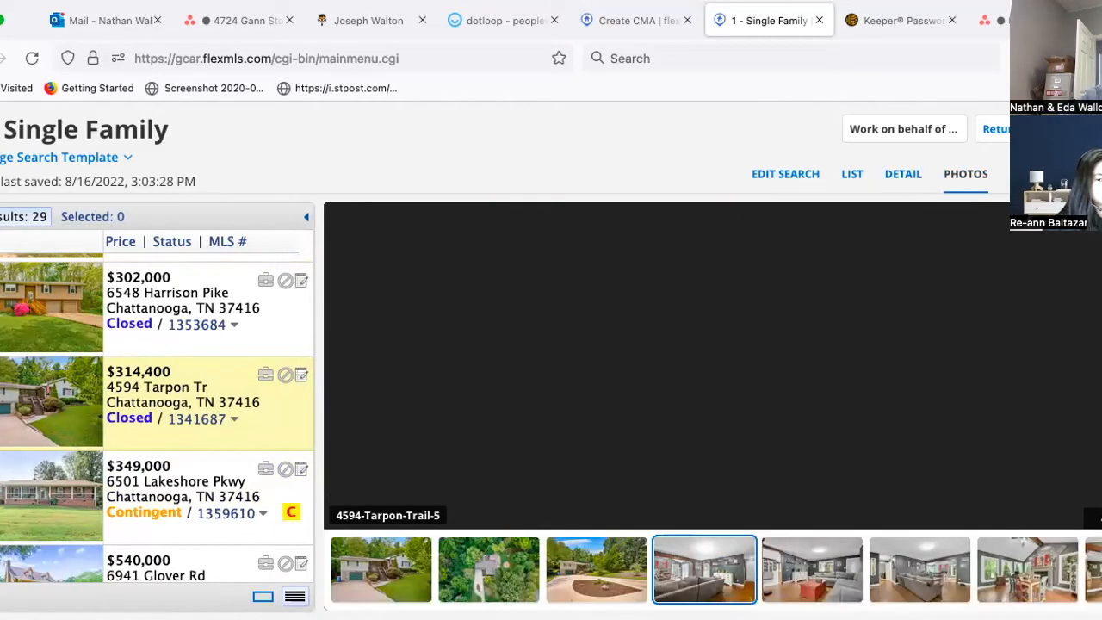
{"action": "left_click", "coordinate": [1093, 569]}
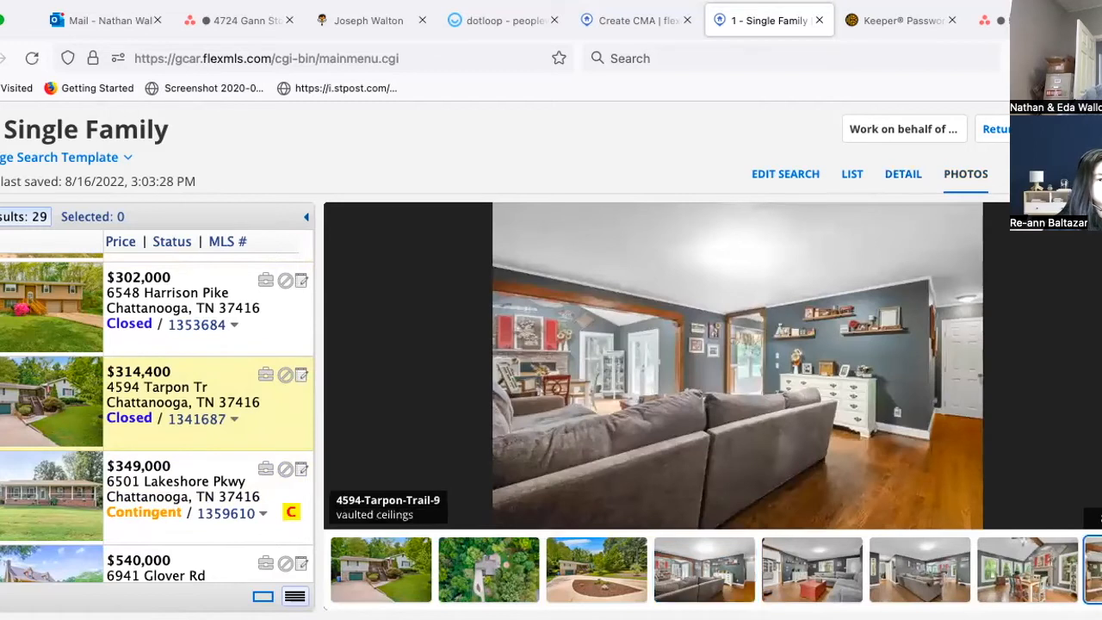
{"action": "scroll", "coordinate": [970, 573], "scroll_direction": "right", "scroll_amount": 10}
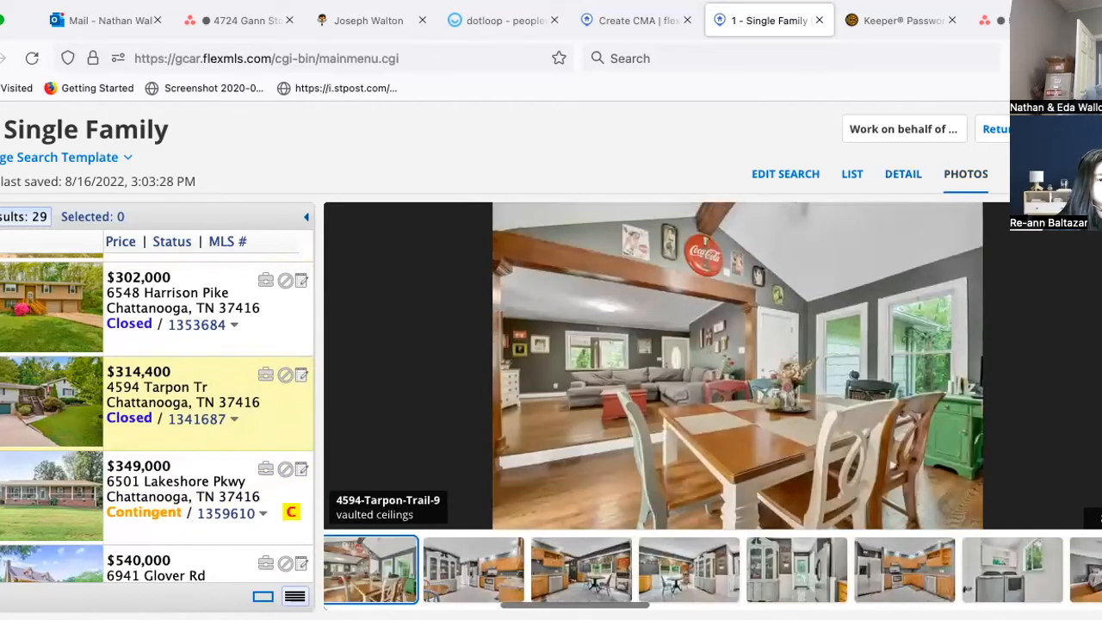
{"action": "left_click", "coordinate": [971, 573]}
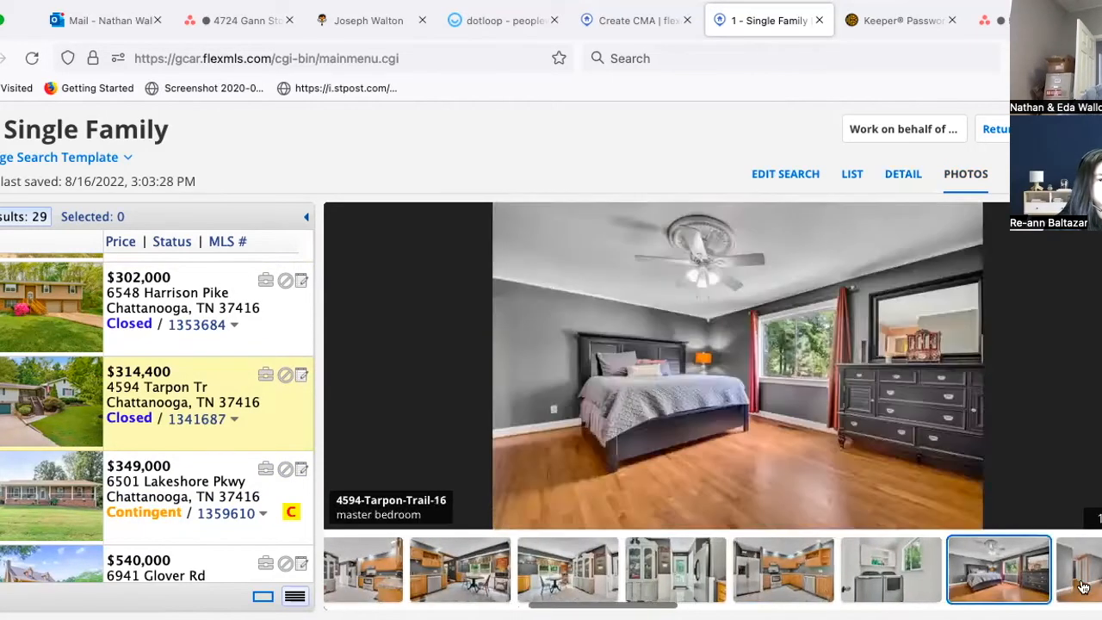
{"action": "left_click", "coordinate": [1082, 587]}
{"action": "left_click", "coordinate": [181, 493]}
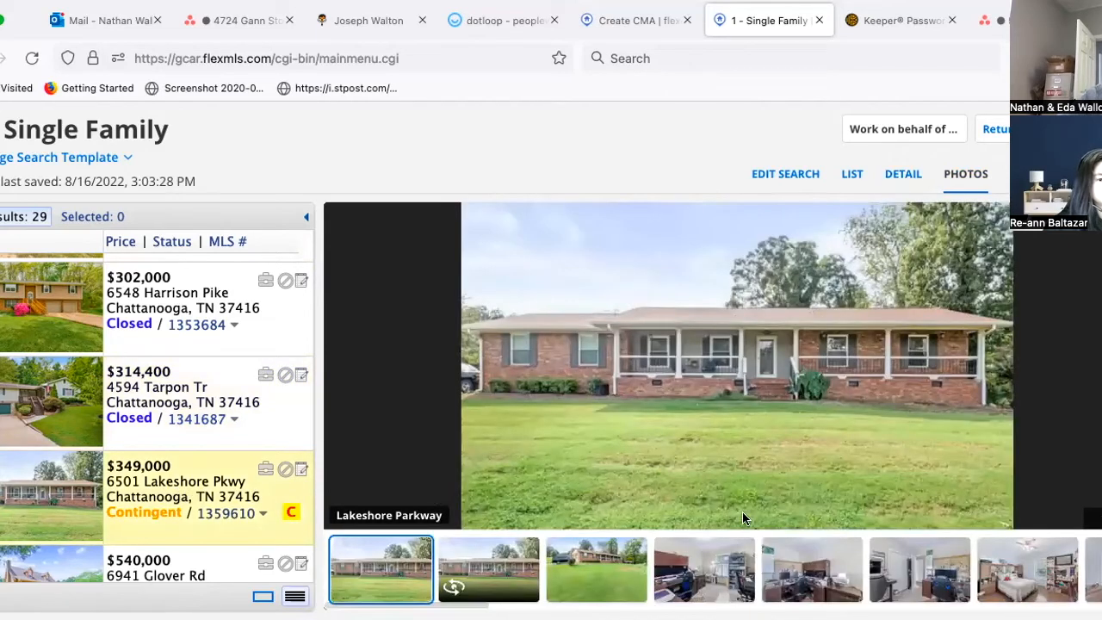
{"action": "left_click", "coordinate": [981, 596]}
{"action": "key", "text": "Right"}
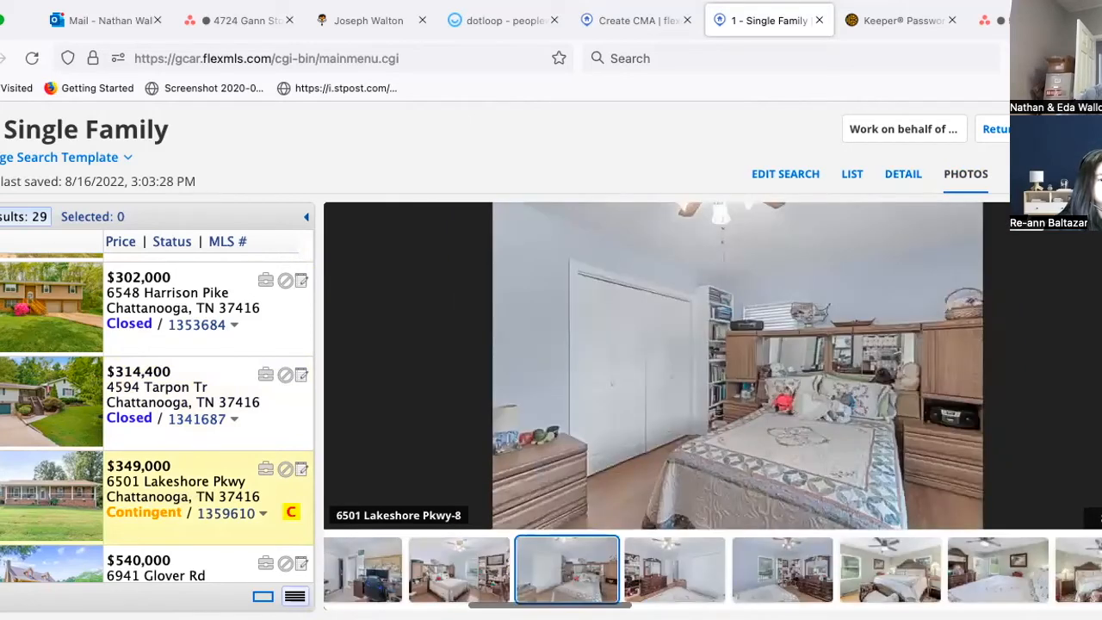
{"action": "scroll", "coordinate": [1046, 581], "scroll_direction": "right", "scroll_amount": 5}
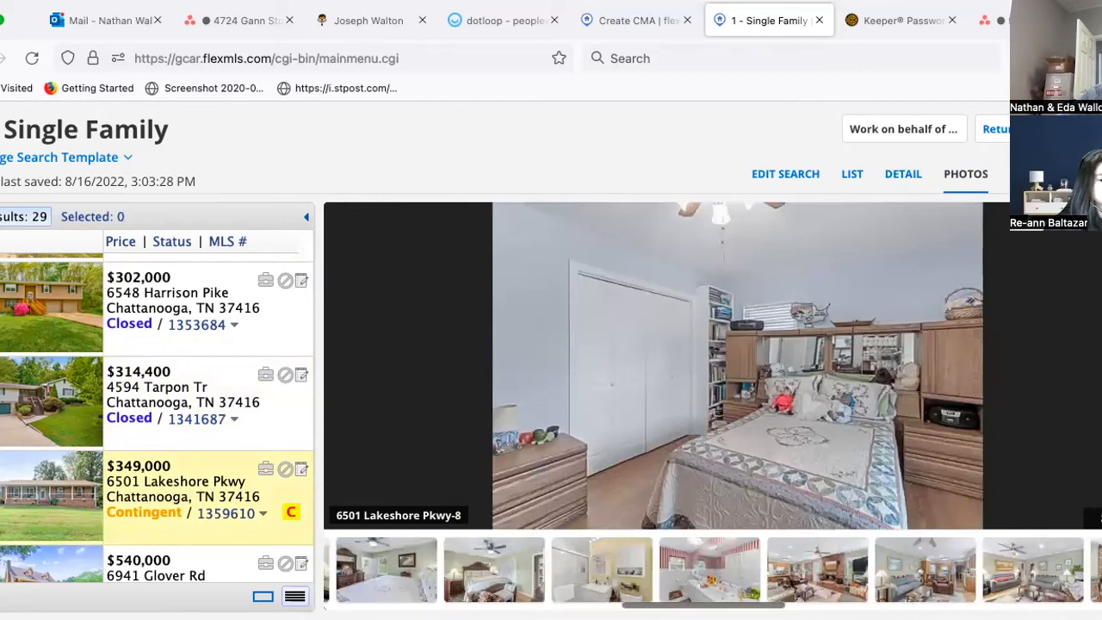
{"action": "scroll", "coordinate": [635, 568], "scroll_direction": "right", "scroll_amount": 1}
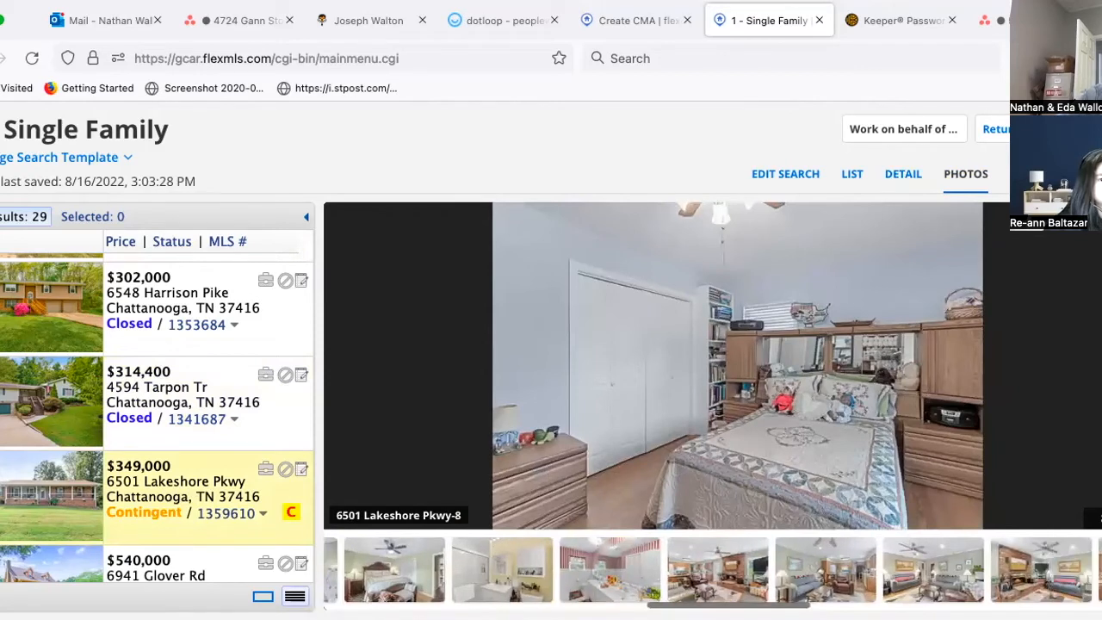
{"action": "left_click", "coordinate": [606, 583]}
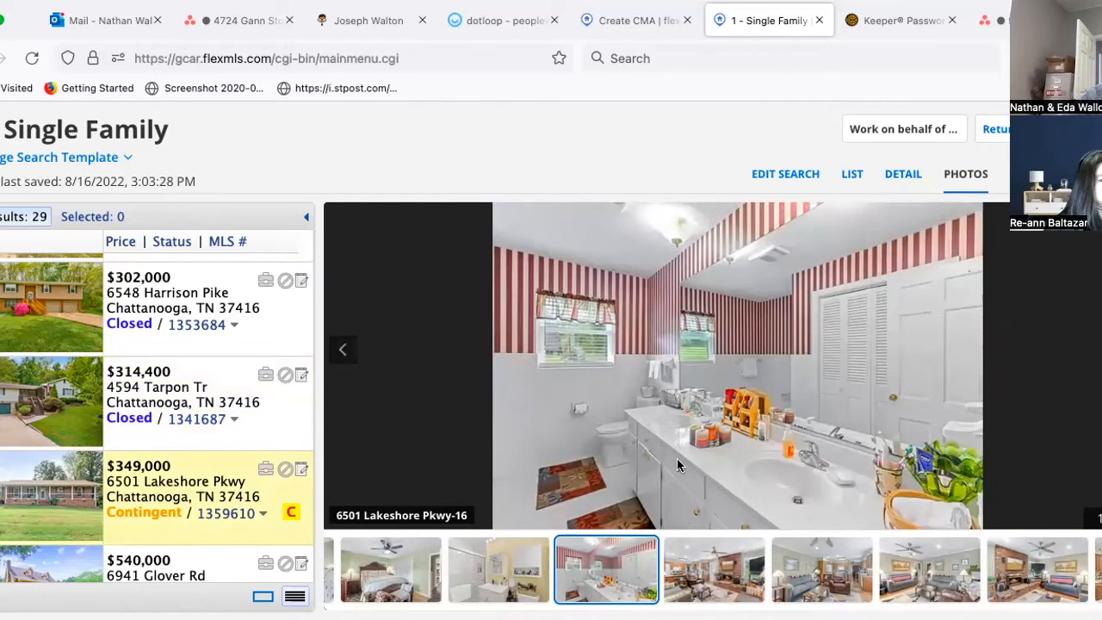
{"action": "left_click", "coordinate": [490, 585]}
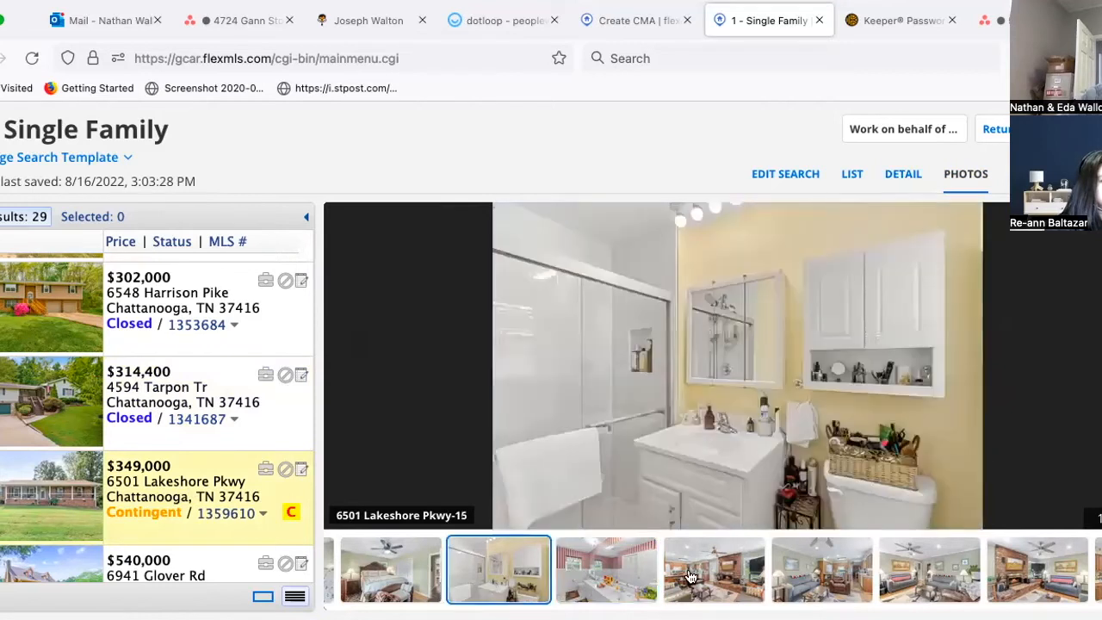
{"action": "scroll", "coordinate": [688, 576], "scroll_direction": "right", "scroll_amount": 2}
{"action": "scroll", "coordinate": [689, 576], "scroll_direction": "right", "scroll_amount": 3}
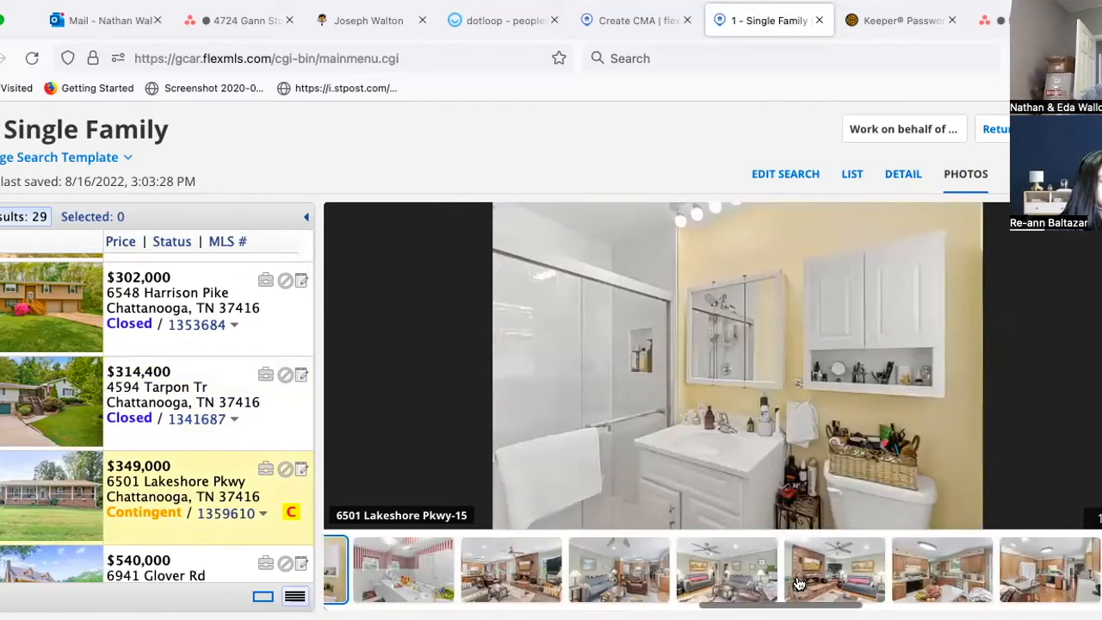
{"action": "left_click", "coordinate": [943, 587]}
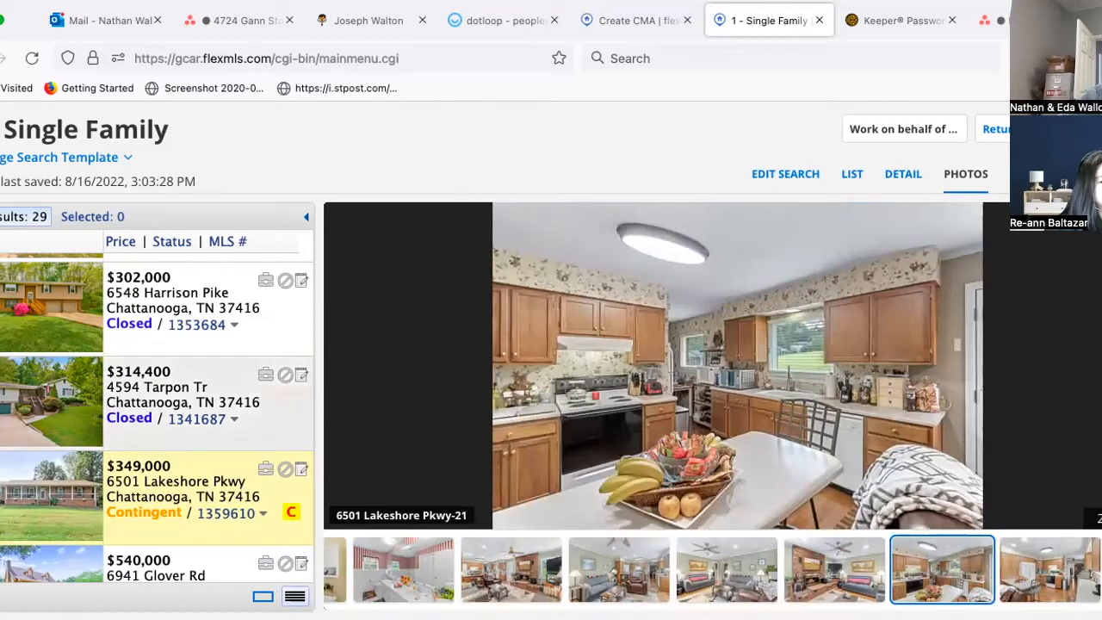
{"action": "left_click", "coordinate": [163, 511]}
{"action": "scroll", "coordinate": [163, 512], "scroll_direction": "down", "scroll_amount": 1}
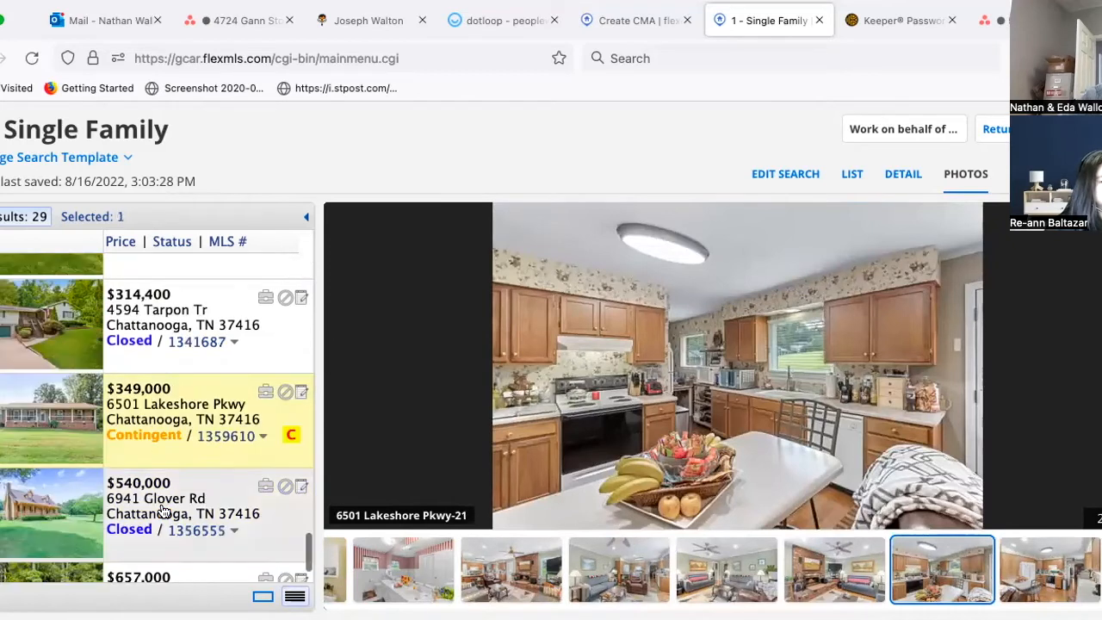
{"action": "scroll", "coordinate": [164, 512], "scroll_direction": "down", "scroll_amount": 1}
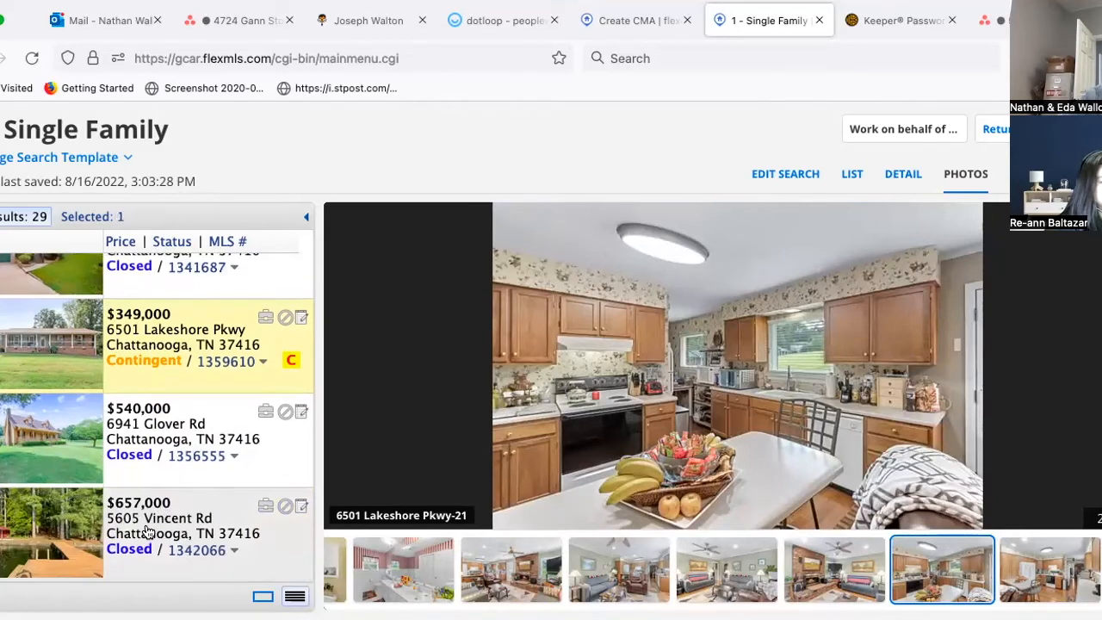
{"action": "left_click", "coordinate": [150, 426]}
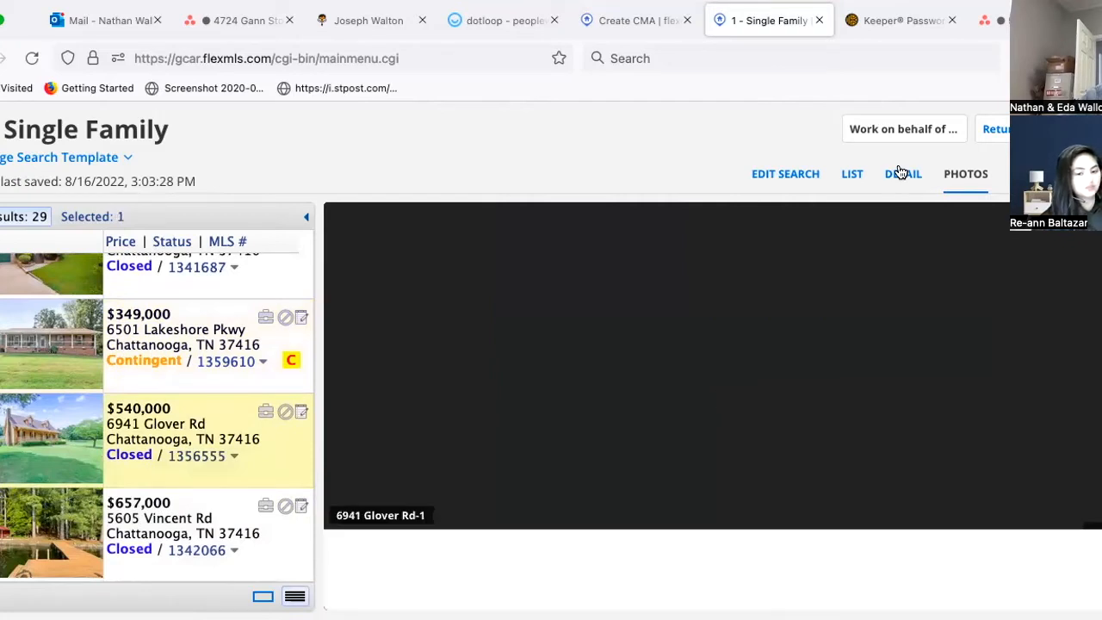
{"action": "left_click", "coordinate": [900, 173]}
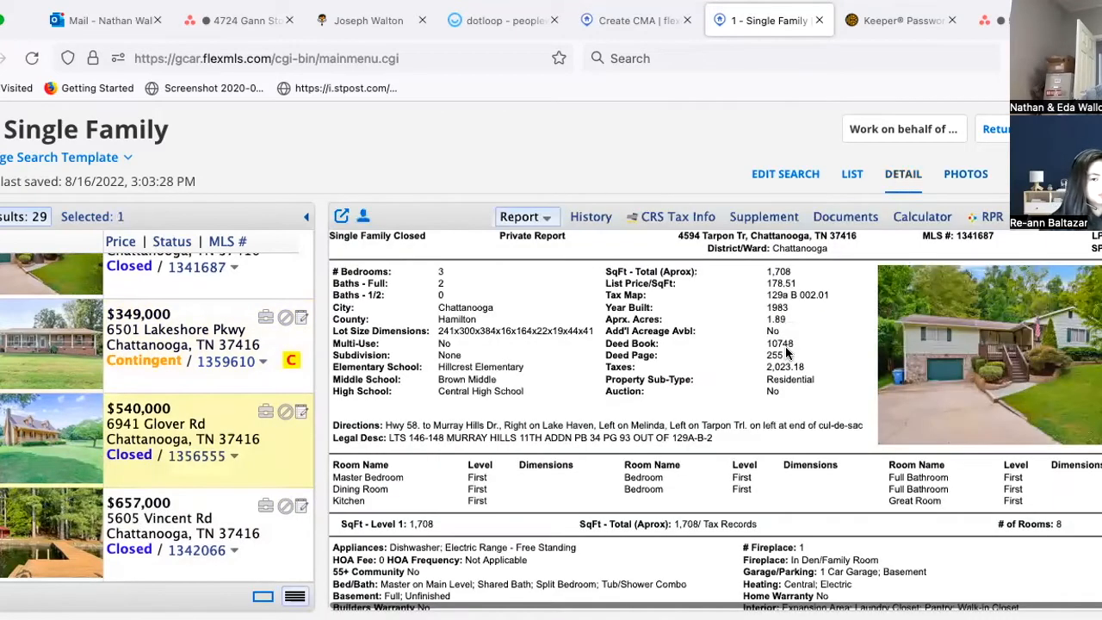
{"action": "scroll", "coordinate": [85, 430], "scroll_direction": "up", "scroll_amount": 1}
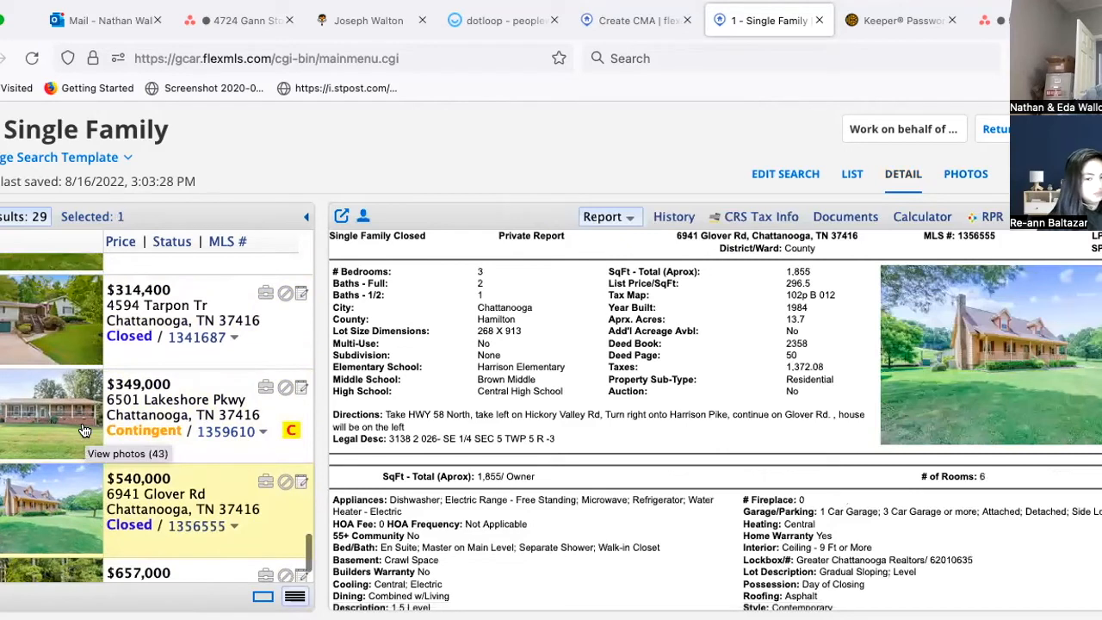
{"action": "scroll", "coordinate": [84, 430], "scroll_direction": "up", "scroll_amount": 1}
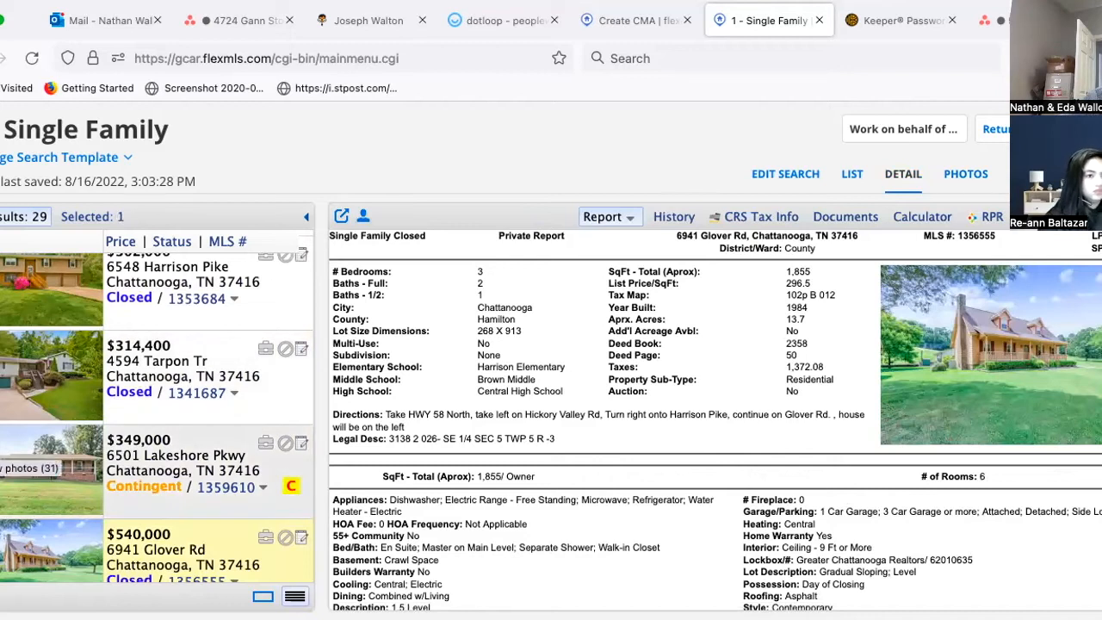
{"action": "scroll", "coordinate": [35, 469], "scroll_direction": "up", "scroll_amount": 2}
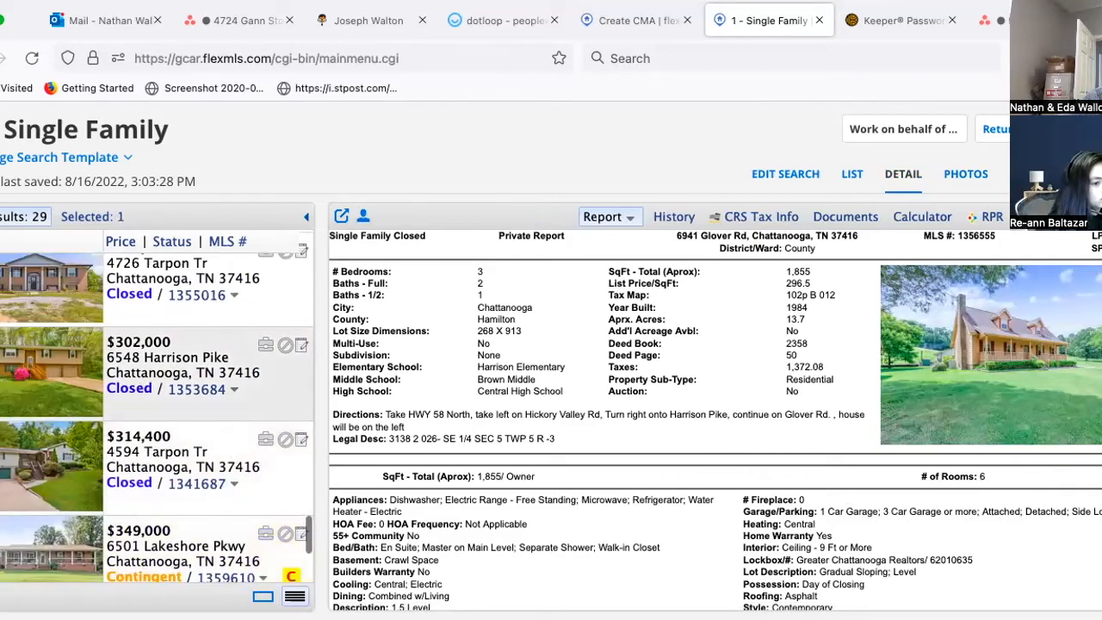
Step: Select all 29 results, clear them, and restart by ticking a few listings
{"action": "left_click", "coordinate": [3, 368]}
{"action": "left_click", "coordinate": [4, 319]}
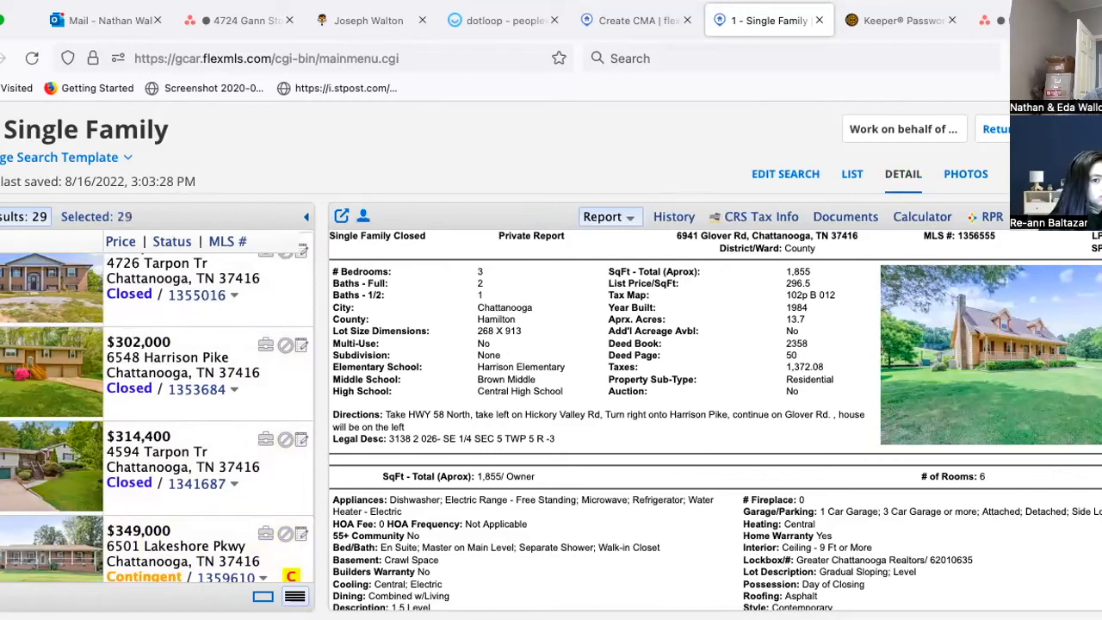
{"action": "left_click", "coordinate": [5, 506]}
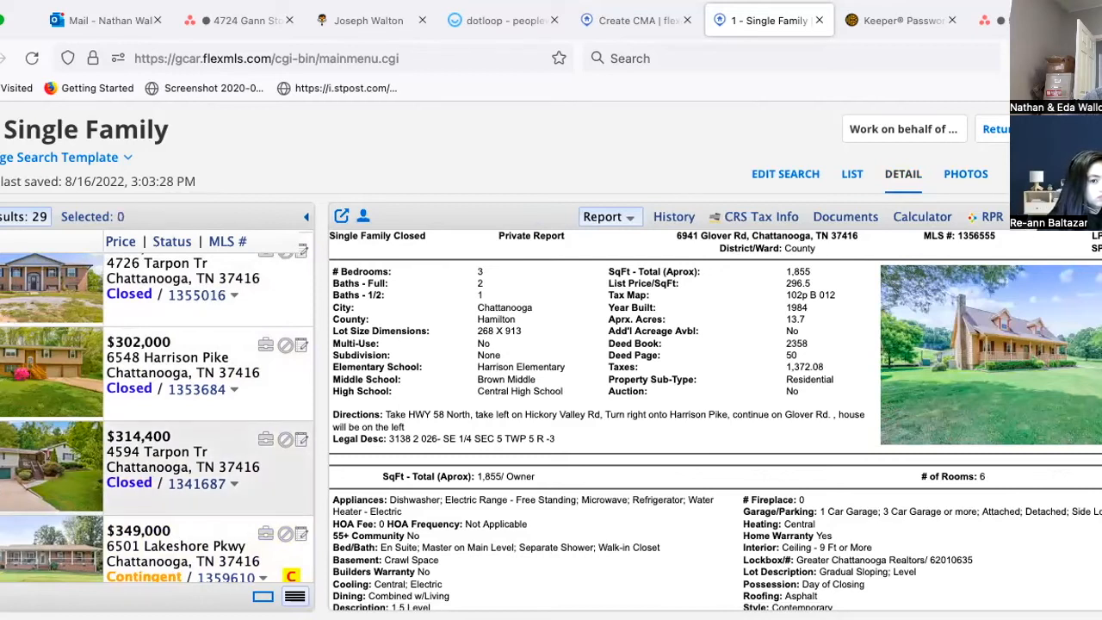
{"action": "left_click", "coordinate": [3, 465]}
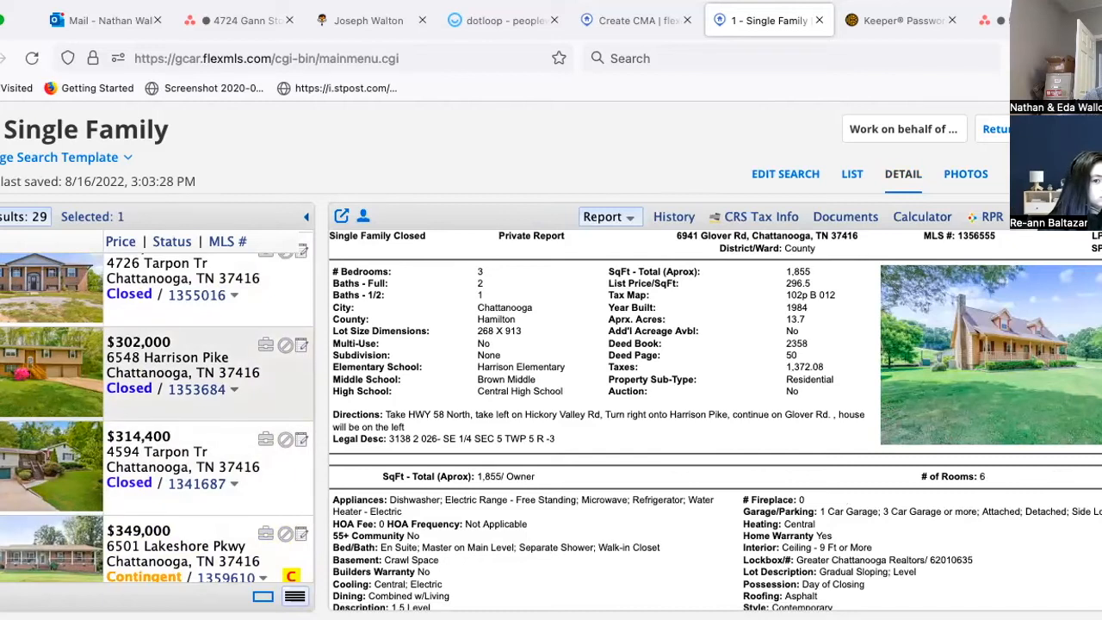
{"action": "left_click", "coordinate": [3, 288]}
{"action": "scroll", "coordinate": [4, 292], "scroll_direction": "up", "scroll_amount": 3}
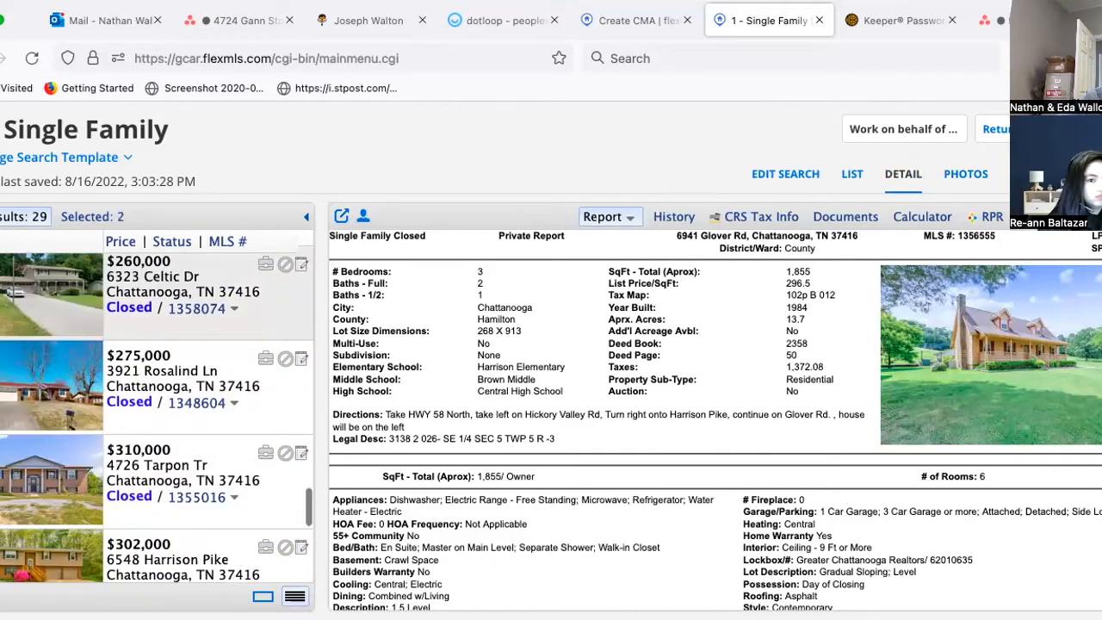
{"action": "left_click", "coordinate": [4, 388]}
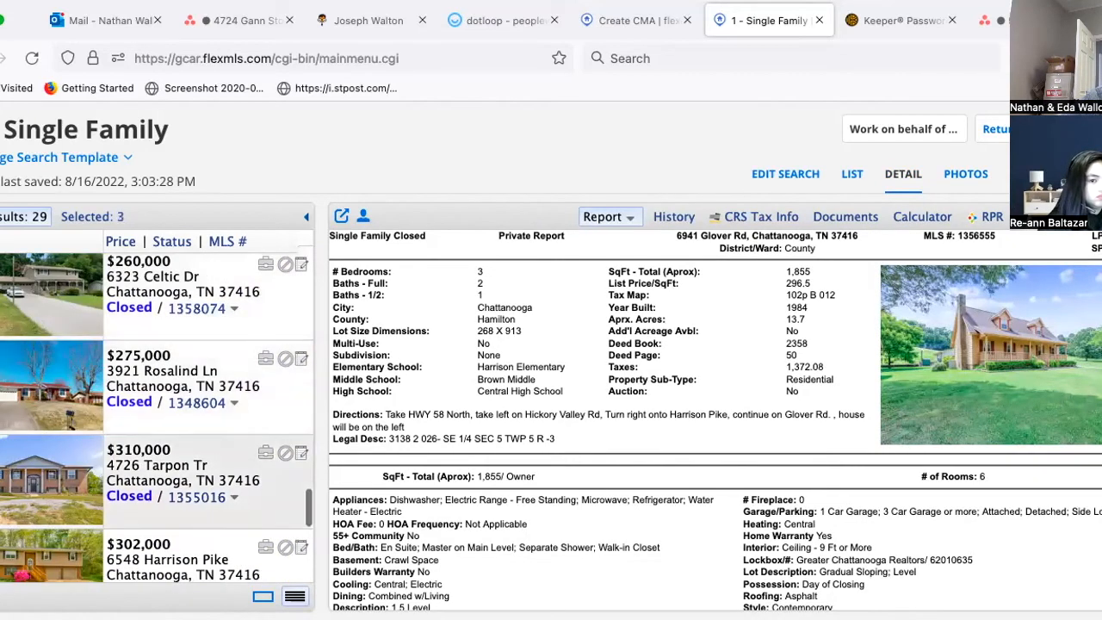
{"action": "left_click", "coordinate": [3, 307]}
{"action": "scroll", "coordinate": [5, 306], "scroll_direction": "up", "scroll_amount": 1}
{"action": "scroll", "coordinate": [4, 305], "scroll_direction": "up", "scroll_amount": 1}
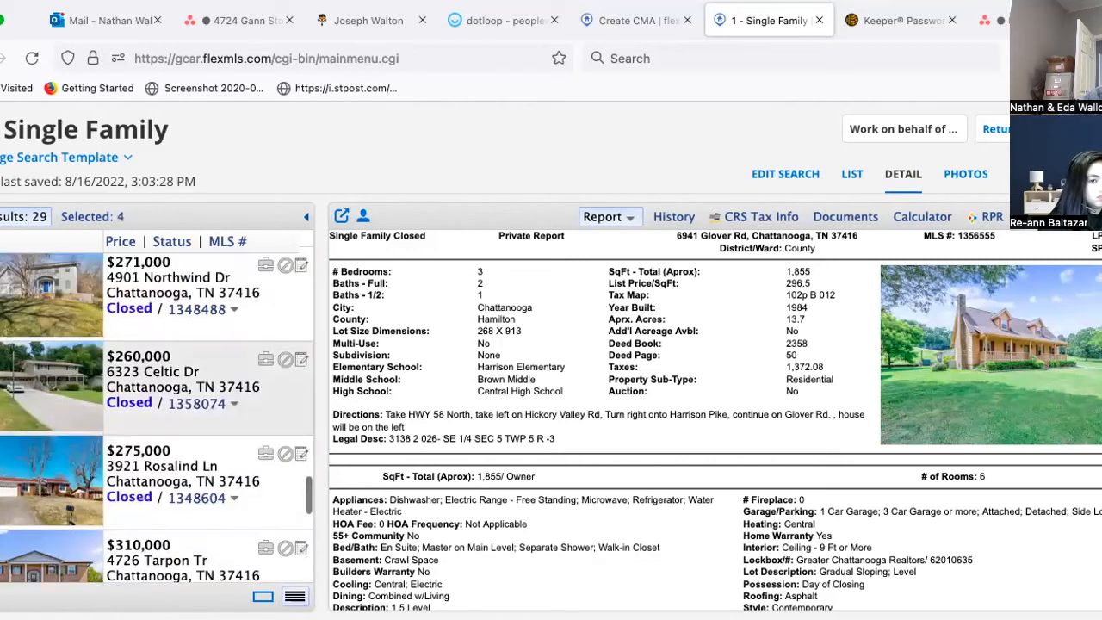
{"action": "left_click", "coordinate": [3, 387]}
{"action": "scroll", "coordinate": [41, 331], "scroll_direction": "up", "scroll_amount": 1}
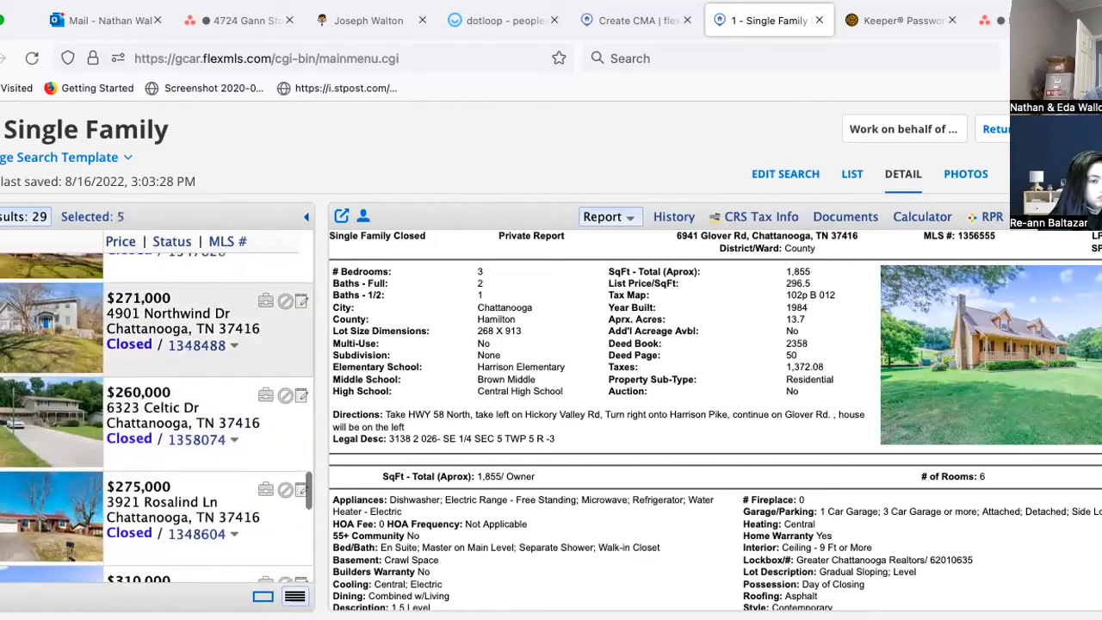
{"action": "left_click", "coordinate": [41, 332]}
{"action": "scroll", "coordinate": [41, 332], "scroll_direction": "up", "scroll_amount": 4}
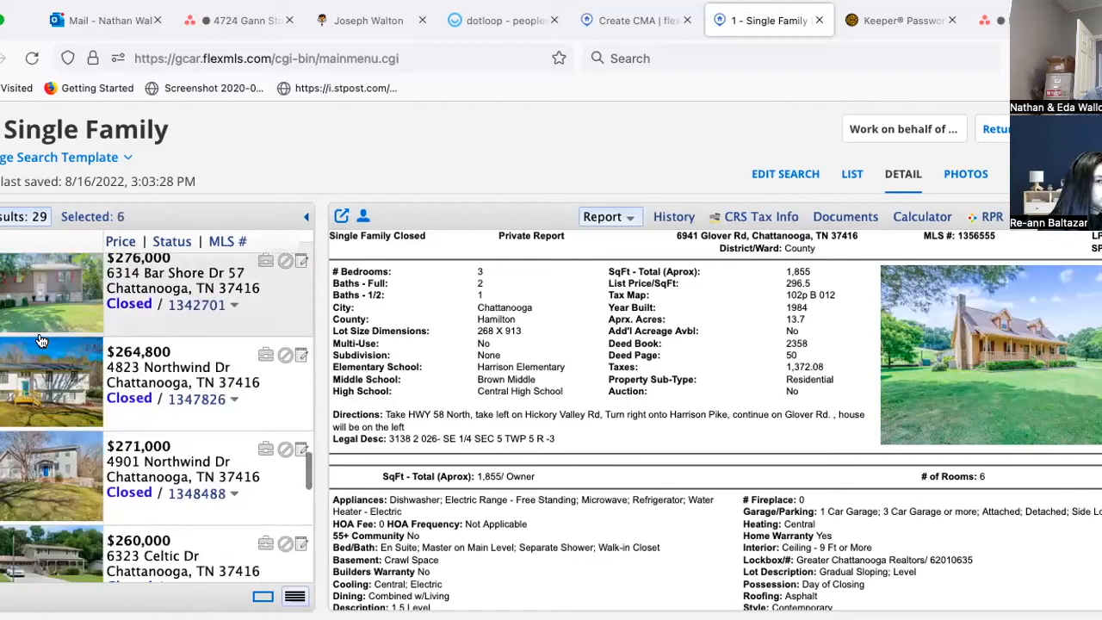
{"action": "scroll", "coordinate": [39, 396], "scroll_direction": "up", "scroll_amount": 3}
{"action": "scroll", "coordinate": [39, 413], "scroll_direction": "up", "scroll_amount": 1}
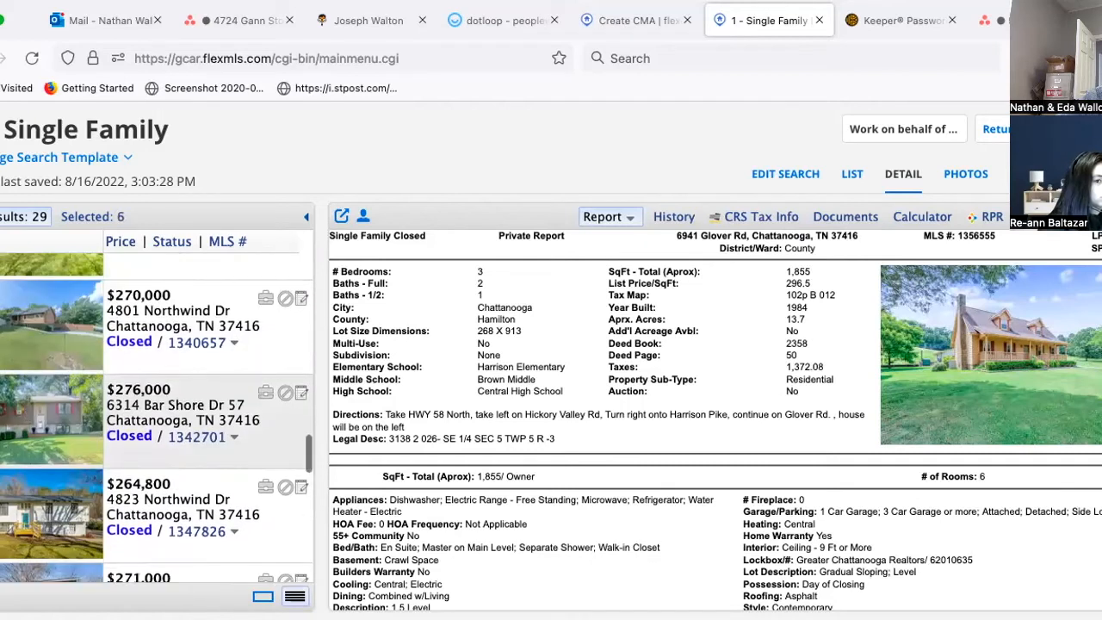
{"action": "left_click", "coordinate": [3, 418]}
{"action": "left_click", "coordinate": [2, 513]}
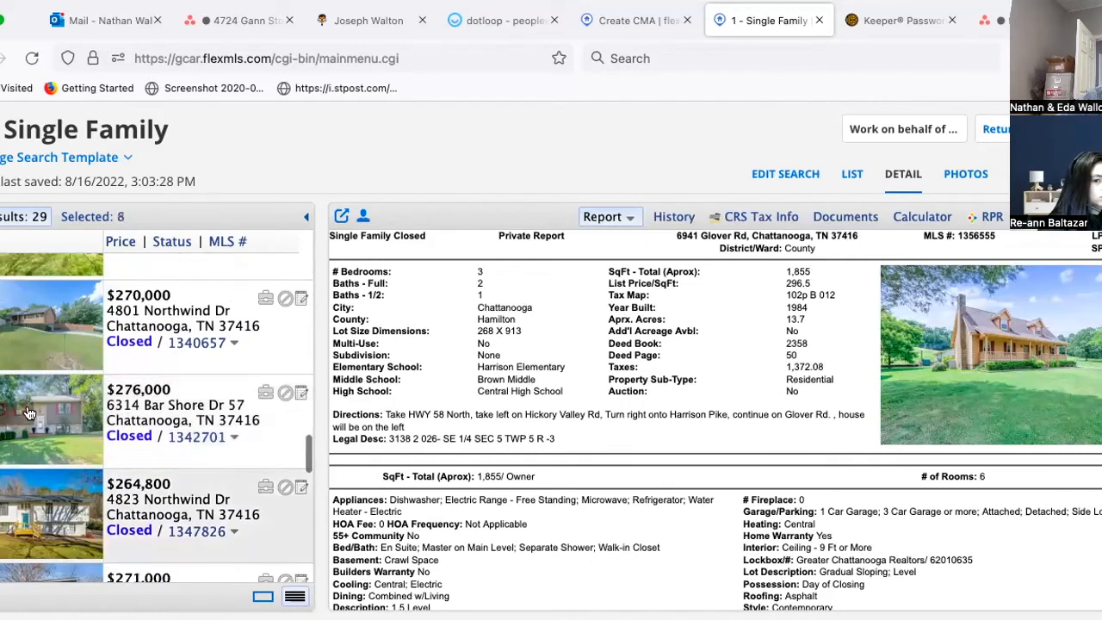
{"action": "scroll", "coordinate": [40, 377], "scroll_direction": "up", "scroll_amount": 3}
{"action": "scroll", "coordinate": [40, 376], "scroll_direction": "up", "scroll_amount": 3}
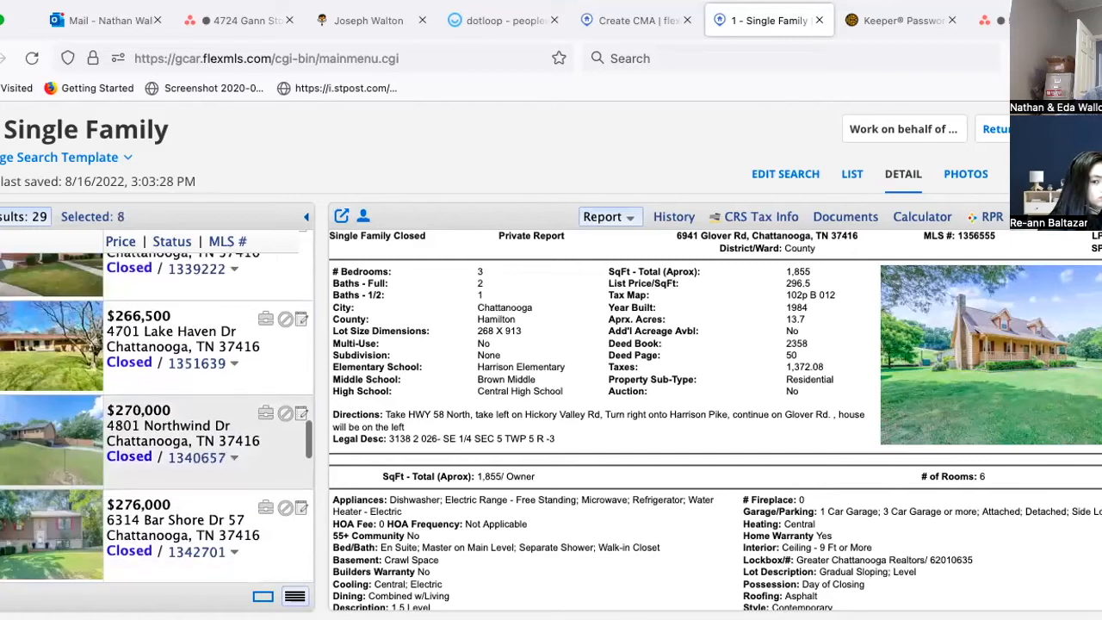
{"action": "left_click", "coordinate": [2, 440]}
{"action": "scroll", "coordinate": [32, 349], "scroll_direction": "up", "scroll_amount": 3}
{"action": "scroll", "coordinate": [38, 422], "scroll_direction": "up", "scroll_amount": 1}
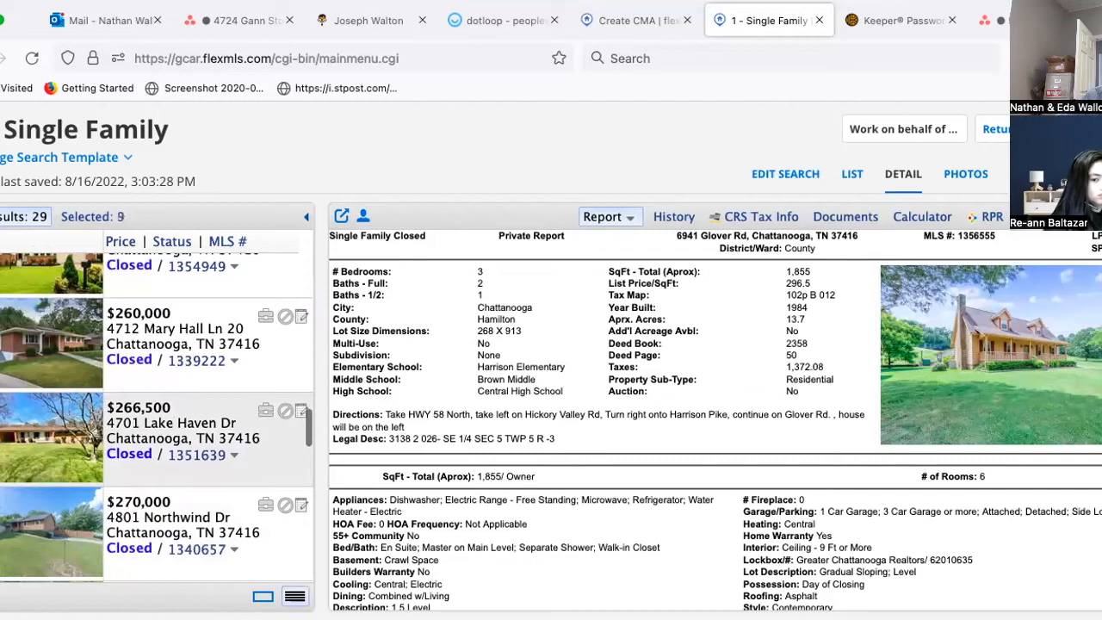
{"action": "left_click", "coordinate": [2, 330]}
{"action": "scroll", "coordinate": [3, 327], "scroll_direction": "up", "scroll_amount": 3}
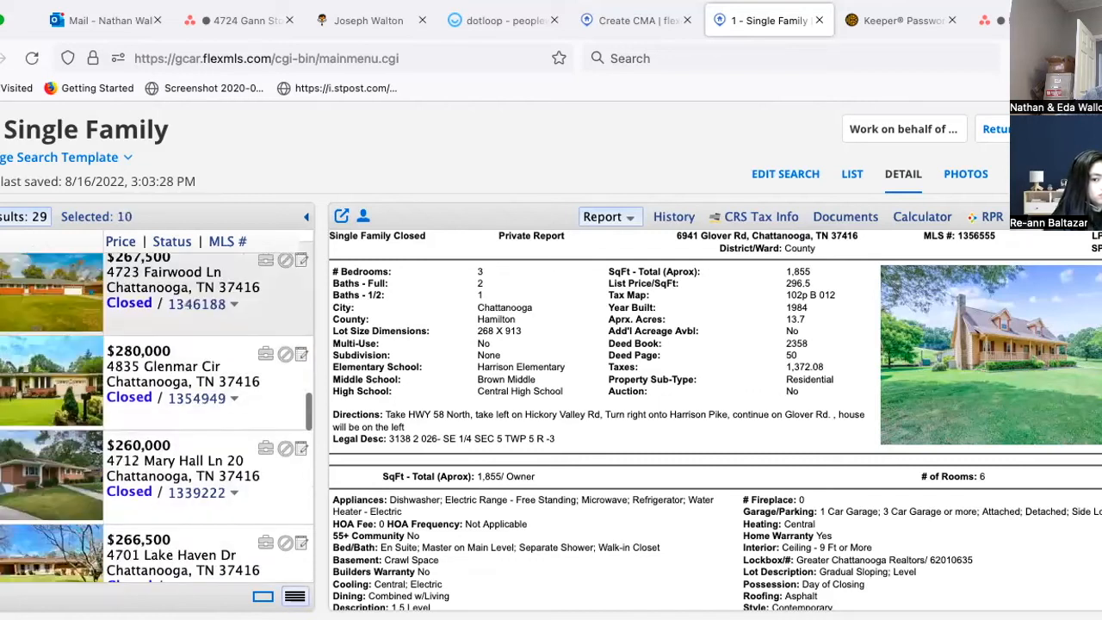
{"action": "scroll", "coordinate": [3, 327], "scroll_direction": "up", "scroll_amount": 1}
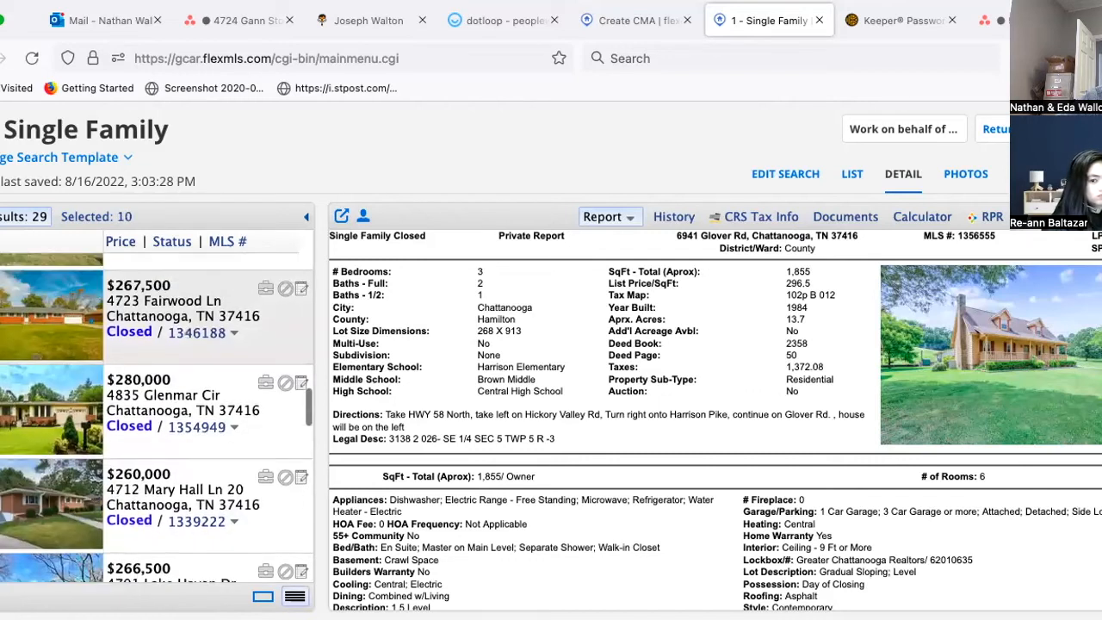
{"action": "left_click", "coordinate": [3, 410]}
{"action": "left_click", "coordinate": [2, 331]}
{"action": "scroll", "coordinate": [57, 337], "scroll_direction": "up", "scroll_amount": 3}
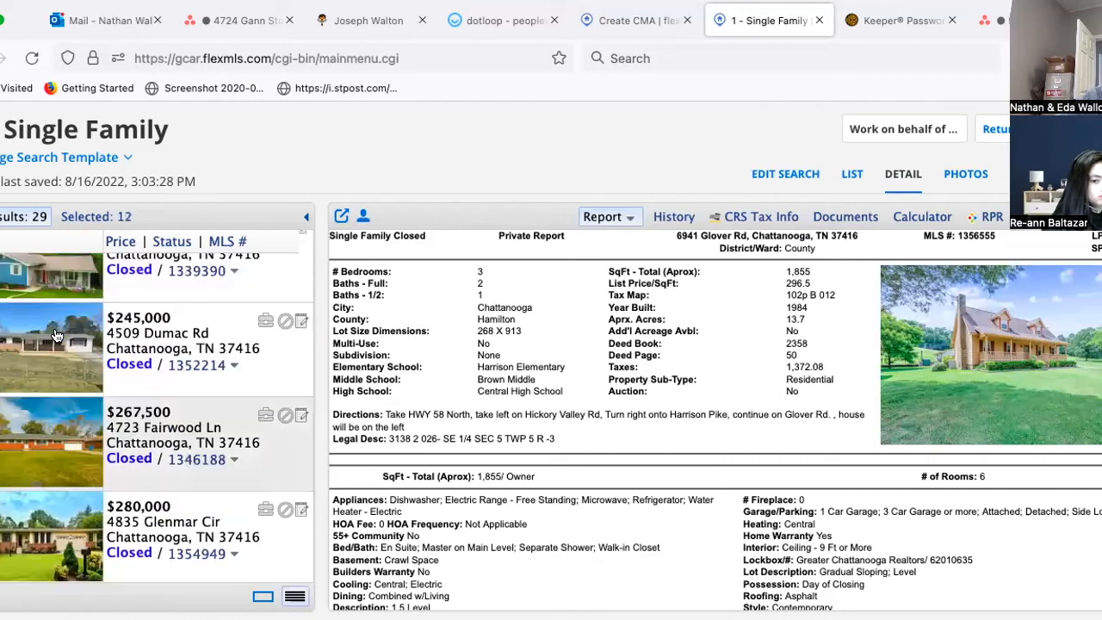
{"action": "scroll", "coordinate": [178, 491], "scroll_direction": "up", "scroll_amount": 3}
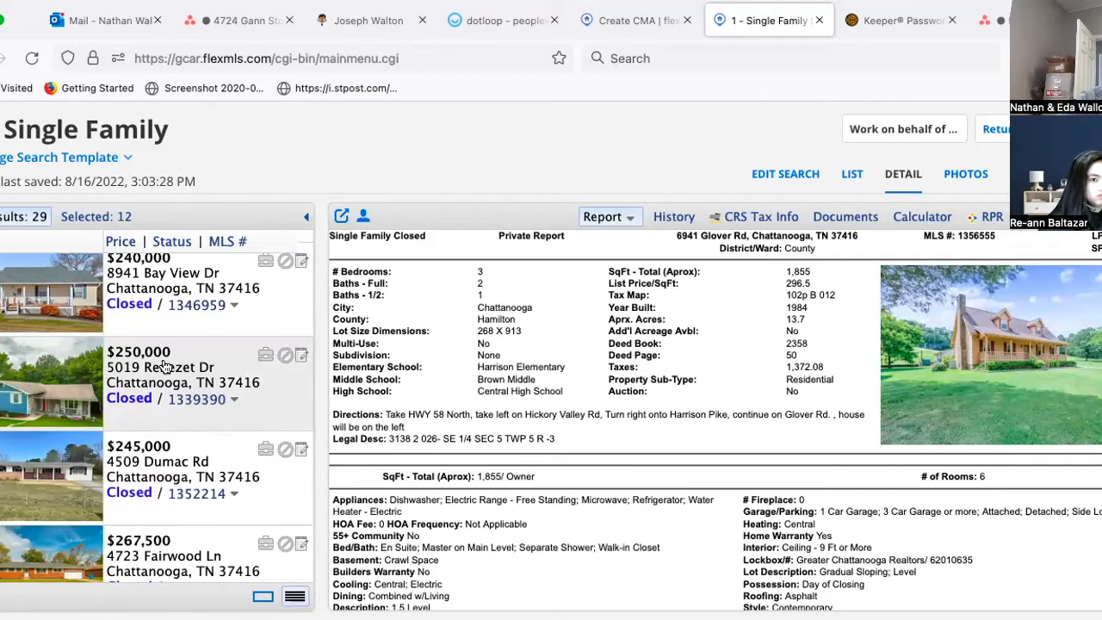
{"action": "left_click", "coordinate": [164, 366]}
{"action": "scroll", "coordinate": [164, 366], "scroll_direction": "up", "scroll_amount": 5}
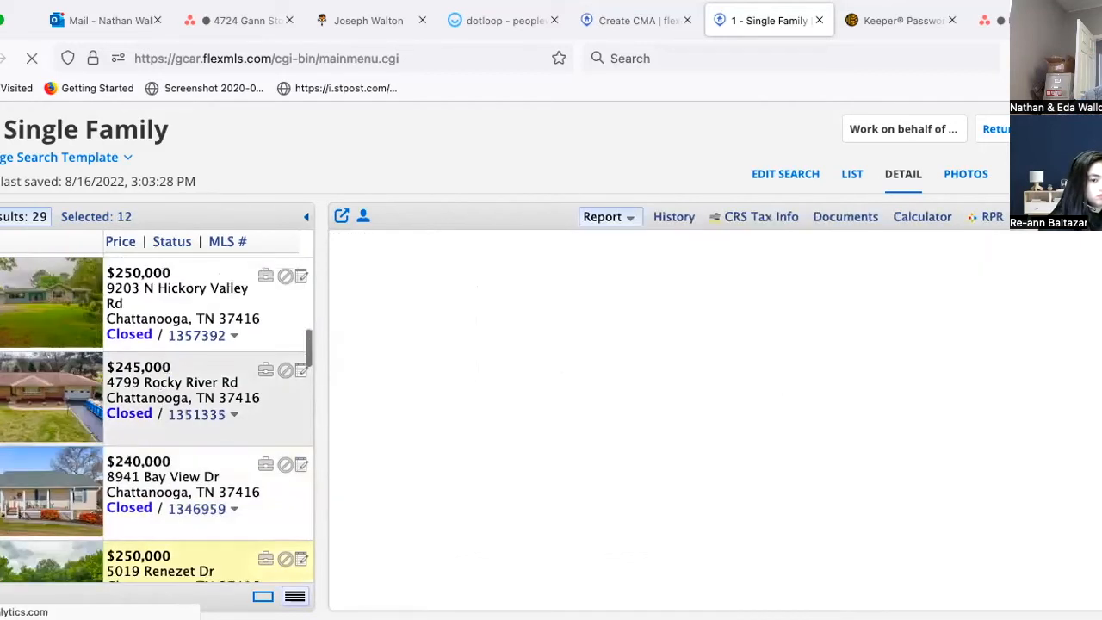
{"action": "scroll", "coordinate": [210, 368], "scroll_direction": "up", "scroll_amount": 2}
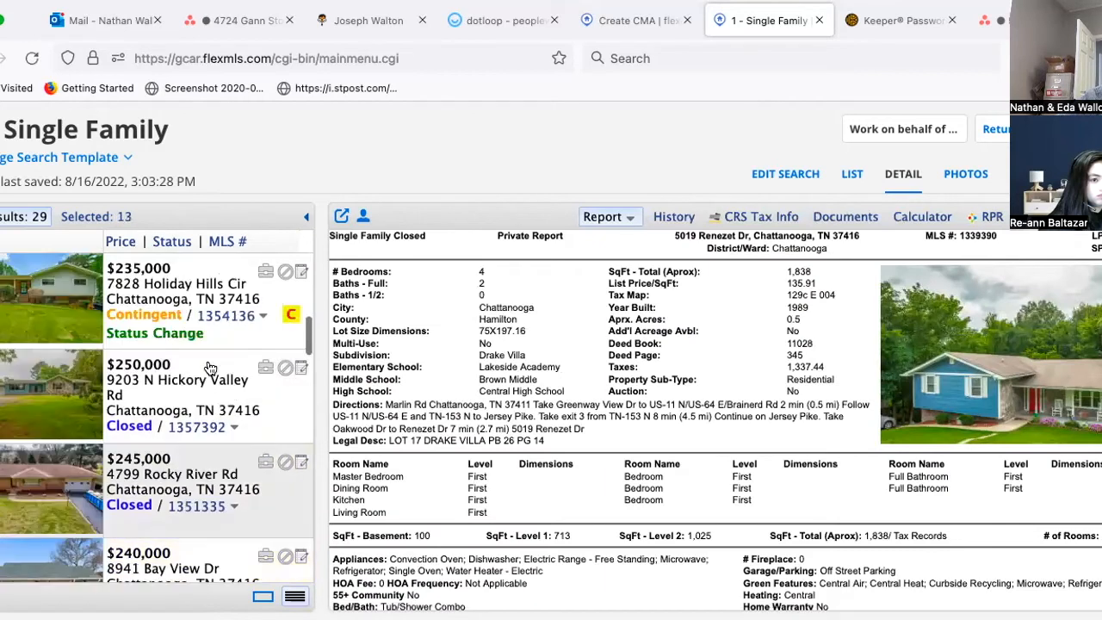
{"action": "scroll", "coordinate": [210, 368], "scroll_direction": "up", "scroll_amount": 3}
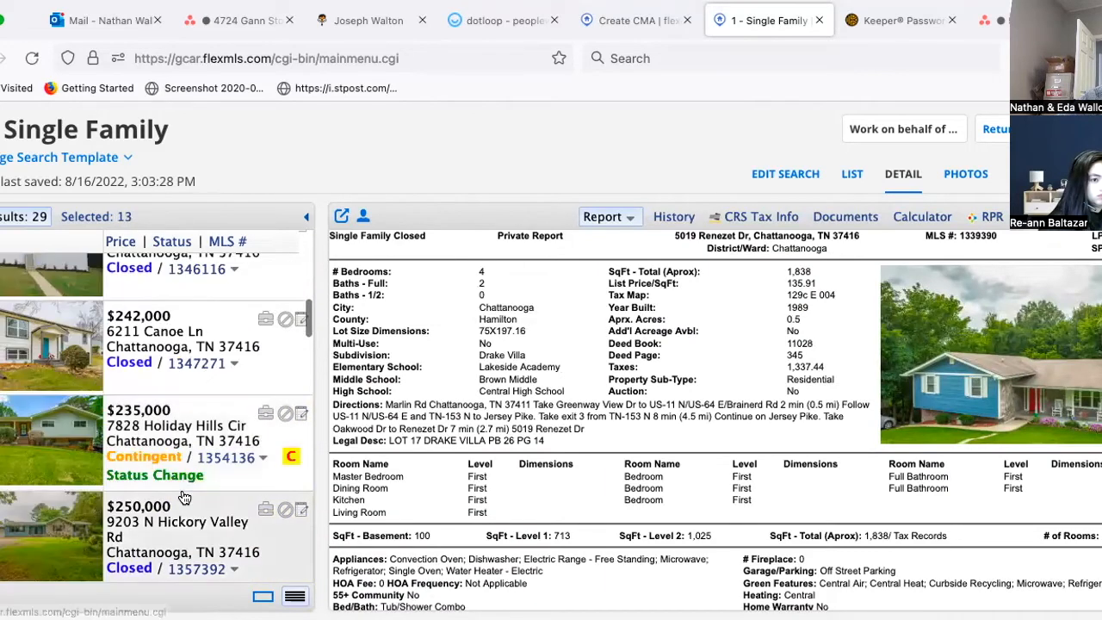
{"action": "scroll", "coordinate": [164, 464], "scroll_direction": "up", "scroll_amount": 1}
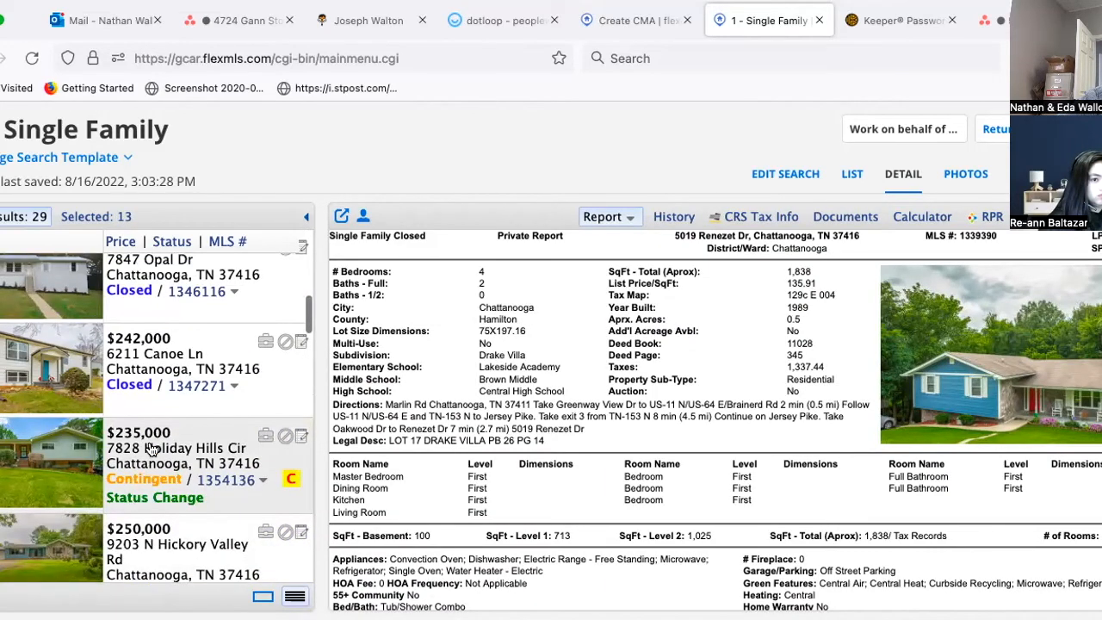
{"action": "left_click", "coordinate": [148, 449]}
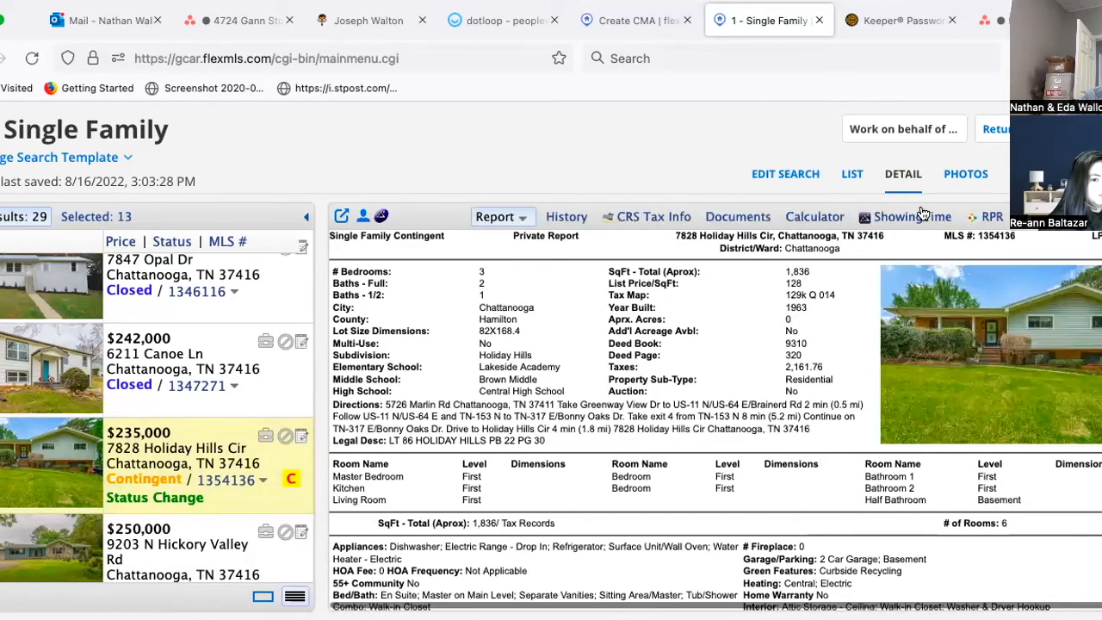
{"action": "left_click", "coordinate": [965, 173]}
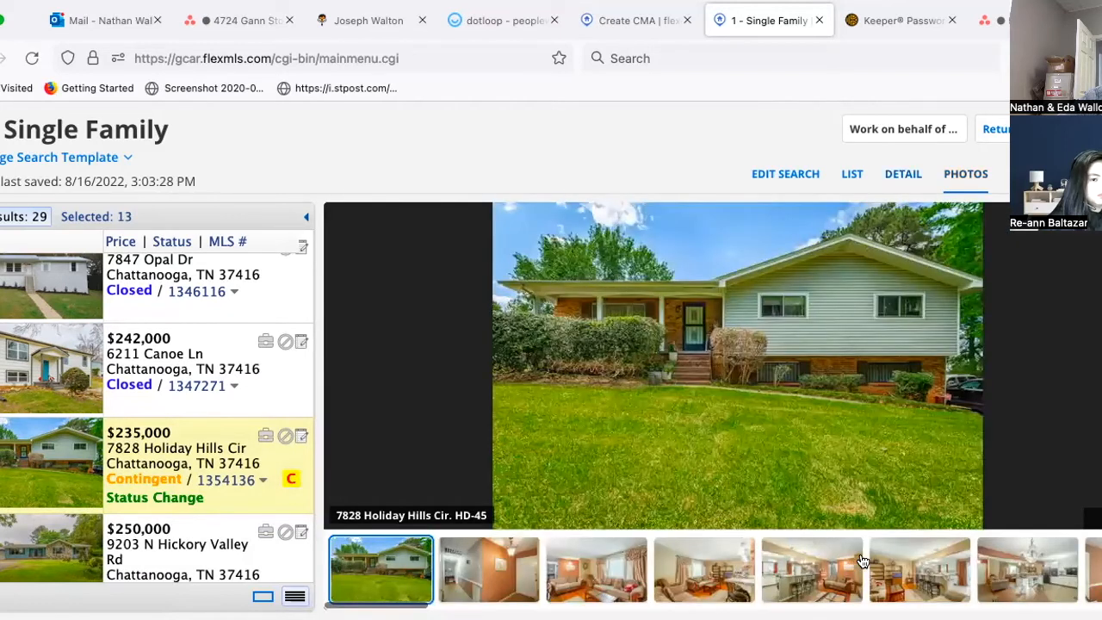
{"action": "left_click", "coordinate": [1022, 570]}
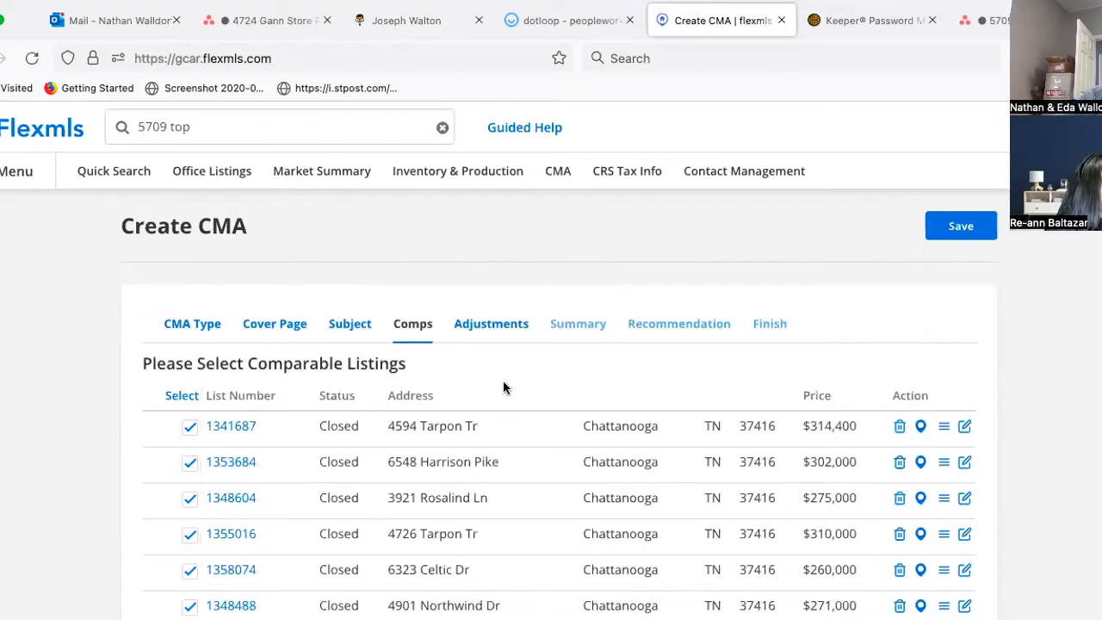
Step: Keep the checked comparables and advance to the Adjustments step
{"action": "scroll", "coordinate": [503, 381], "scroll_direction": "down", "scroll_amount": 5}
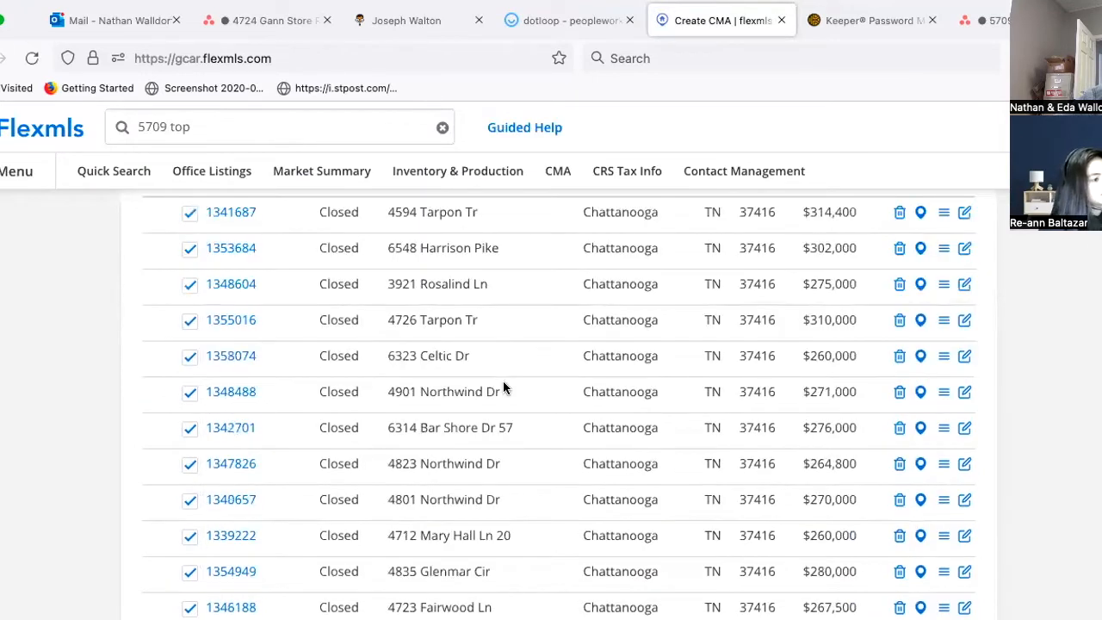
{"action": "scroll", "coordinate": [502, 382], "scroll_direction": "up", "scroll_amount": 3}
{"action": "scroll", "coordinate": [502, 388], "scroll_direction": "up", "scroll_amount": 3}
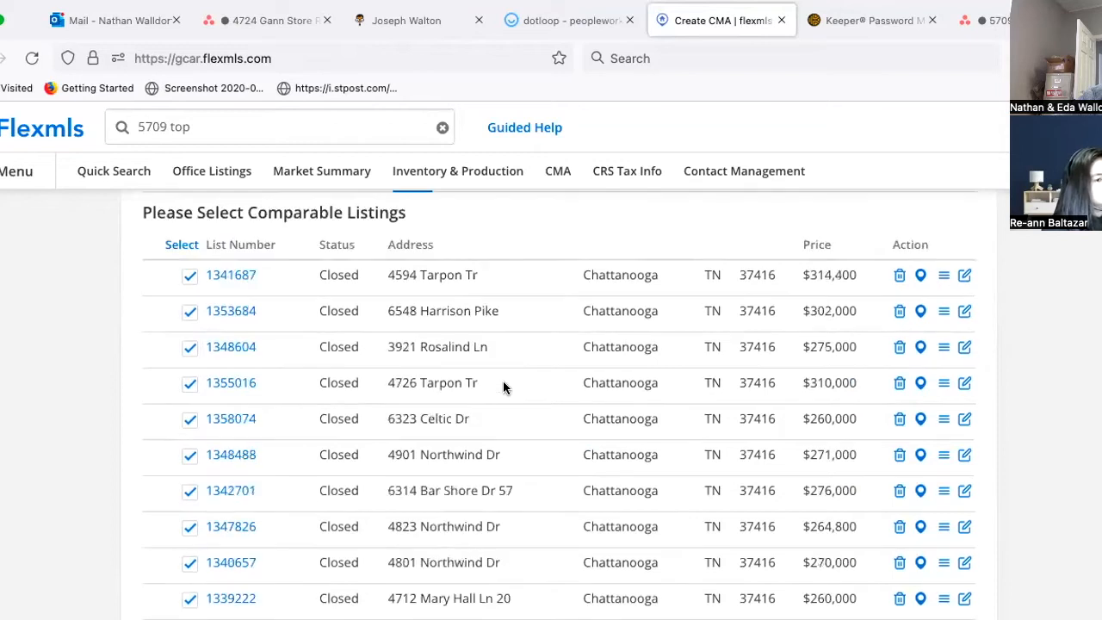
{"action": "scroll", "coordinate": [503, 387], "scroll_direction": "down", "scroll_amount": 3}
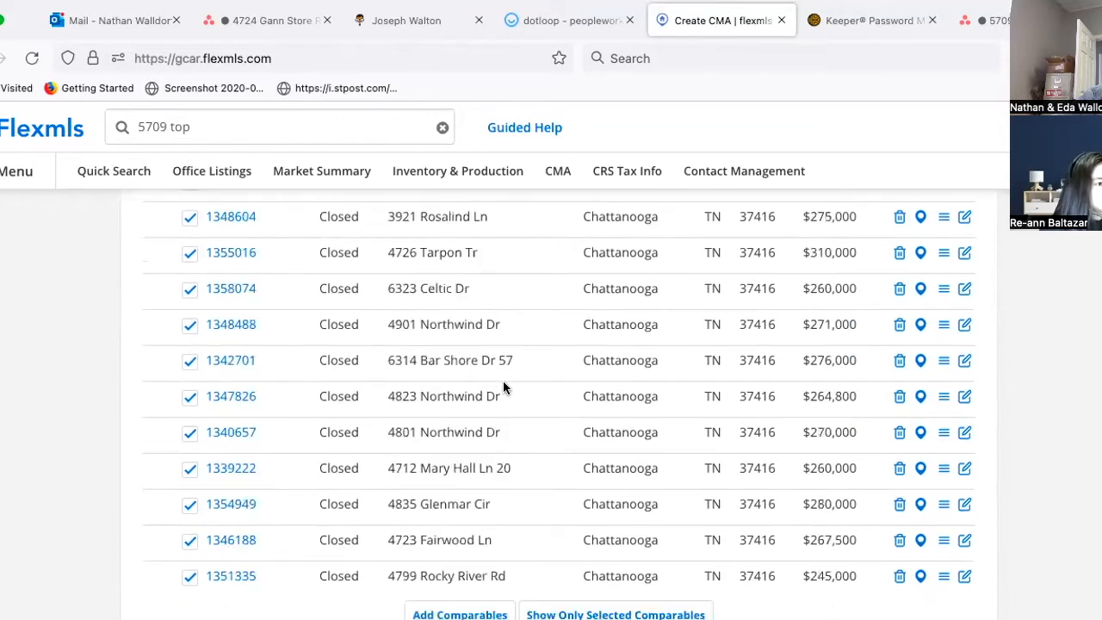
{"action": "scroll", "coordinate": [503, 387], "scroll_direction": "up", "scroll_amount": 3}
{"action": "scroll", "coordinate": [503, 387], "scroll_direction": "down", "scroll_amount": 3}
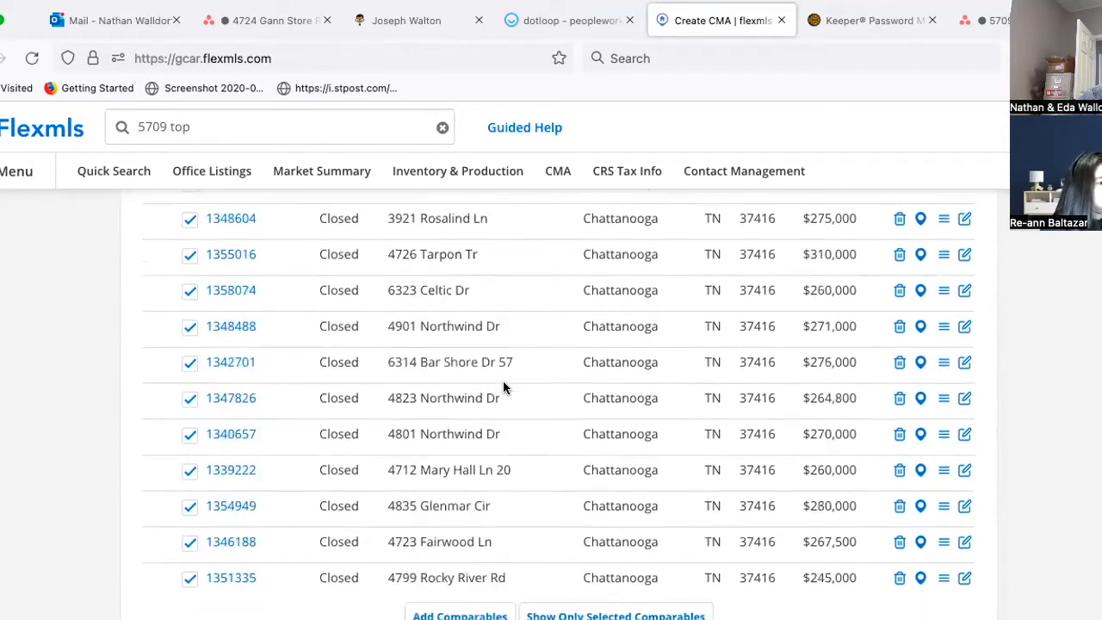
{"action": "scroll", "coordinate": [740, 401], "scroll_direction": "down", "scroll_amount": 1}
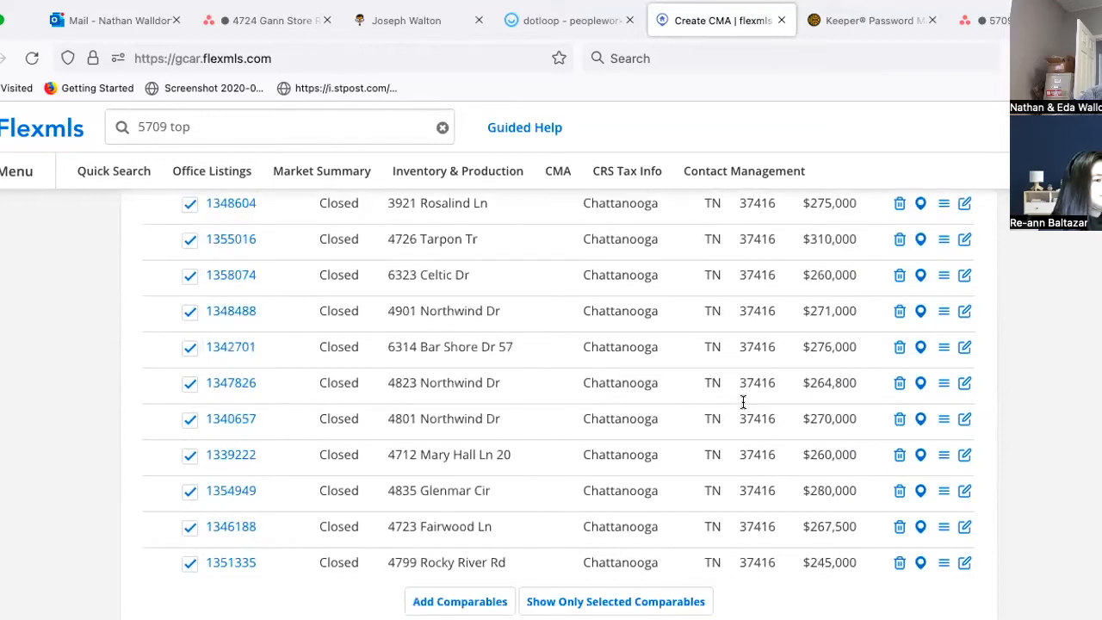
{"action": "scroll", "coordinate": [741, 401], "scroll_direction": "down", "scroll_amount": 4}
{"action": "left_click", "coordinate": [944, 520]}
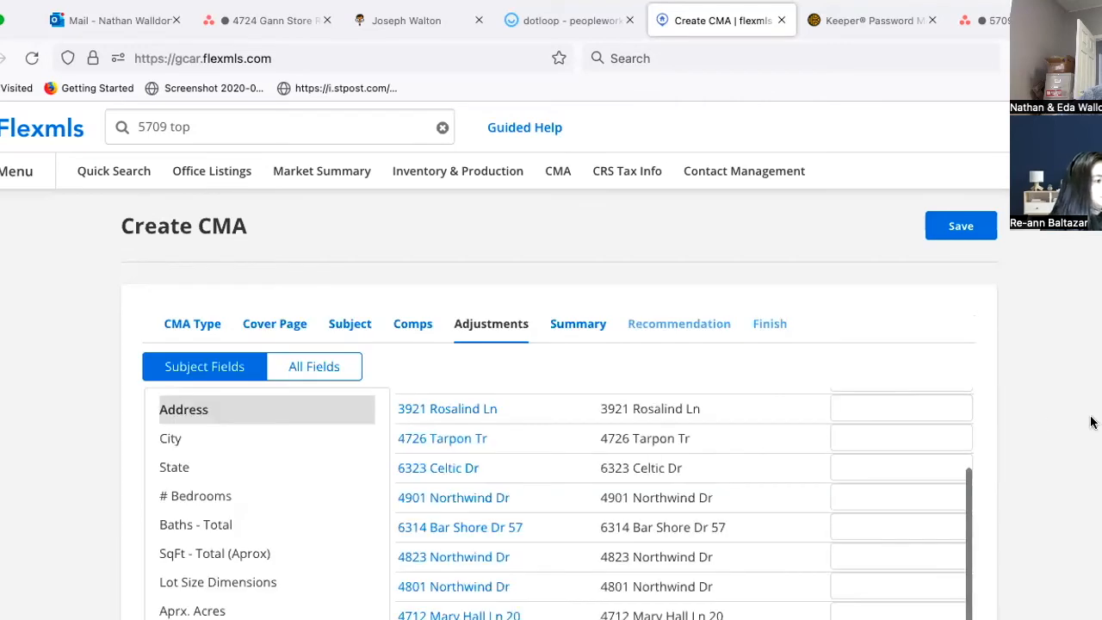
Step: Leave the comps unadjusted and continue to the price analysis Summary
{"action": "scroll", "coordinate": [1093, 423], "scroll_direction": "up", "scroll_amount": 2}
{"action": "scroll", "coordinate": [1079, 434], "scroll_direction": "down", "scroll_amount": 3}
{"action": "scroll", "coordinate": [1073, 486], "scroll_direction": "down", "scroll_amount": 1}
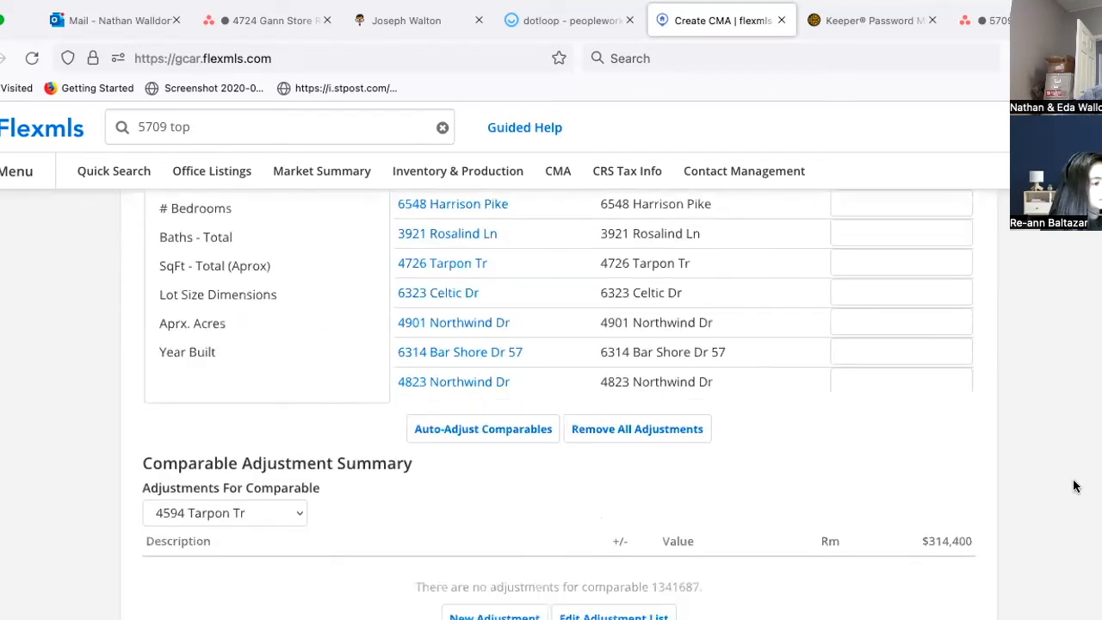
{"action": "scroll", "coordinate": [1073, 487], "scroll_direction": "down", "scroll_amount": 3}
{"action": "scroll", "coordinate": [928, 536], "scroll_direction": "down", "scroll_amount": 1}
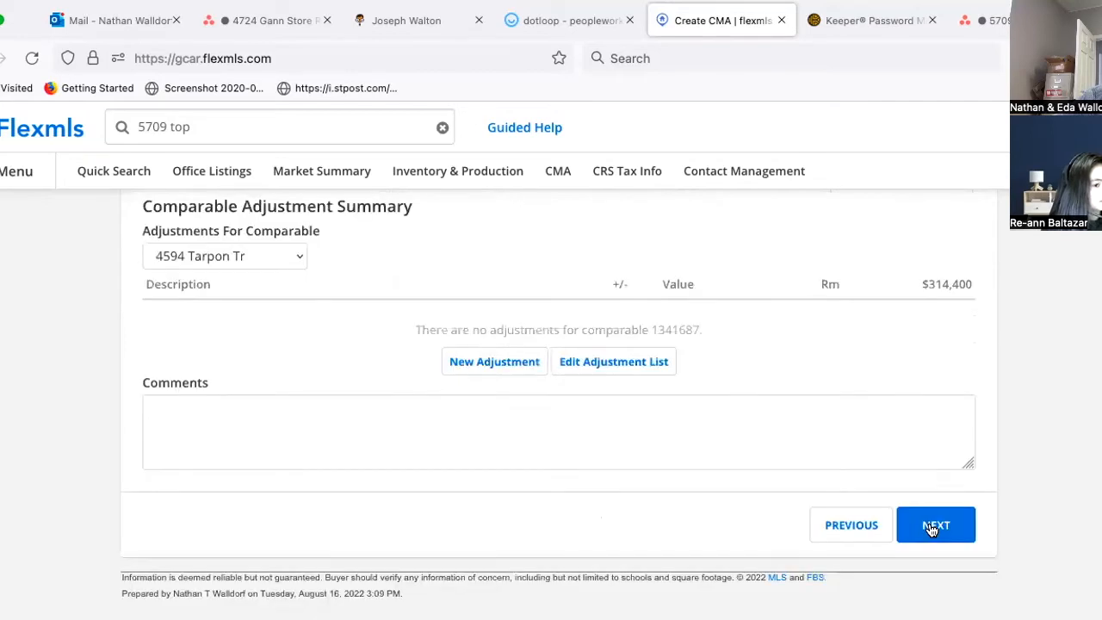
{"action": "left_click", "coordinate": [930, 526]}
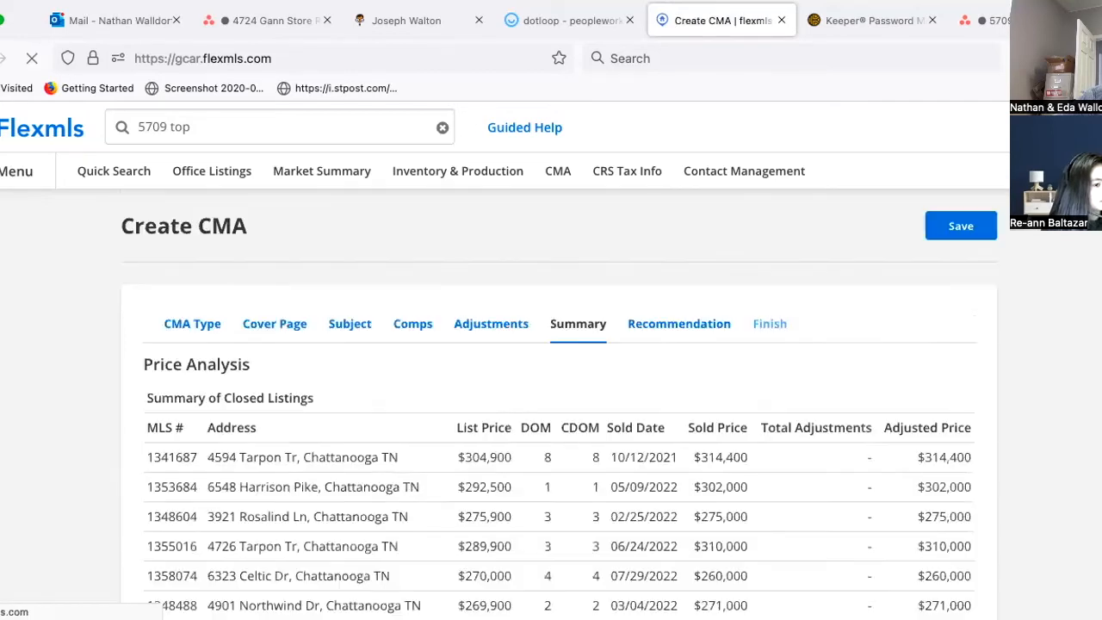
Step: Review the $276,592 average and $271,000 median, then continue to the Recommendation step
{"action": "scroll", "coordinate": [560, 405], "scroll_direction": "down", "scroll_amount": 1}
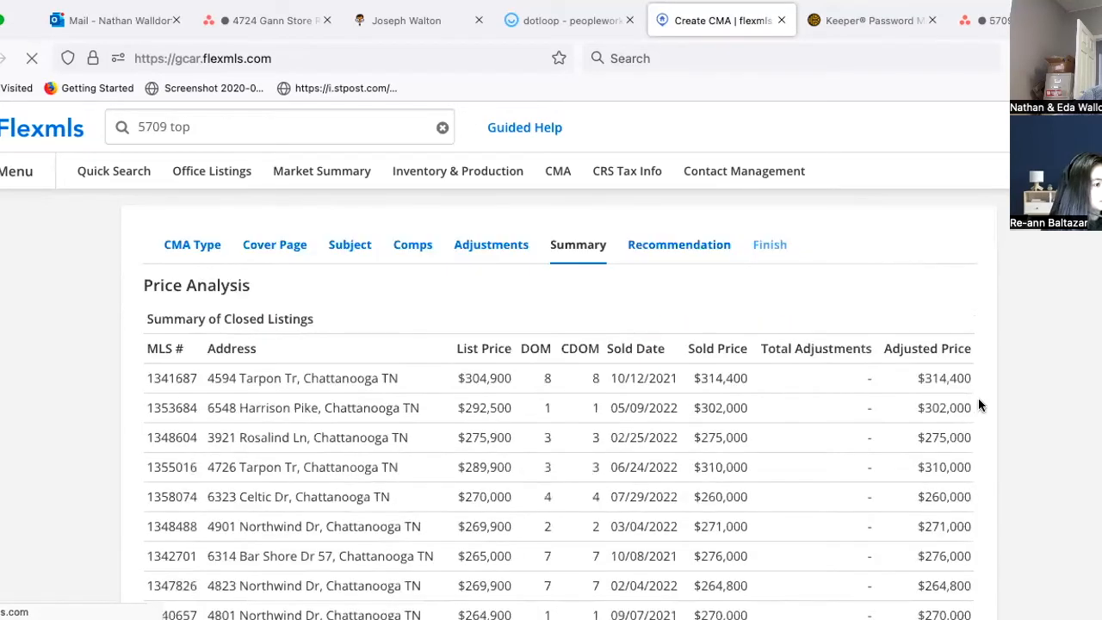
{"action": "scroll", "coordinate": [978, 404], "scroll_direction": "down", "scroll_amount": 1}
{"action": "scroll", "coordinate": [967, 494], "scroll_direction": "down", "scroll_amount": 4}
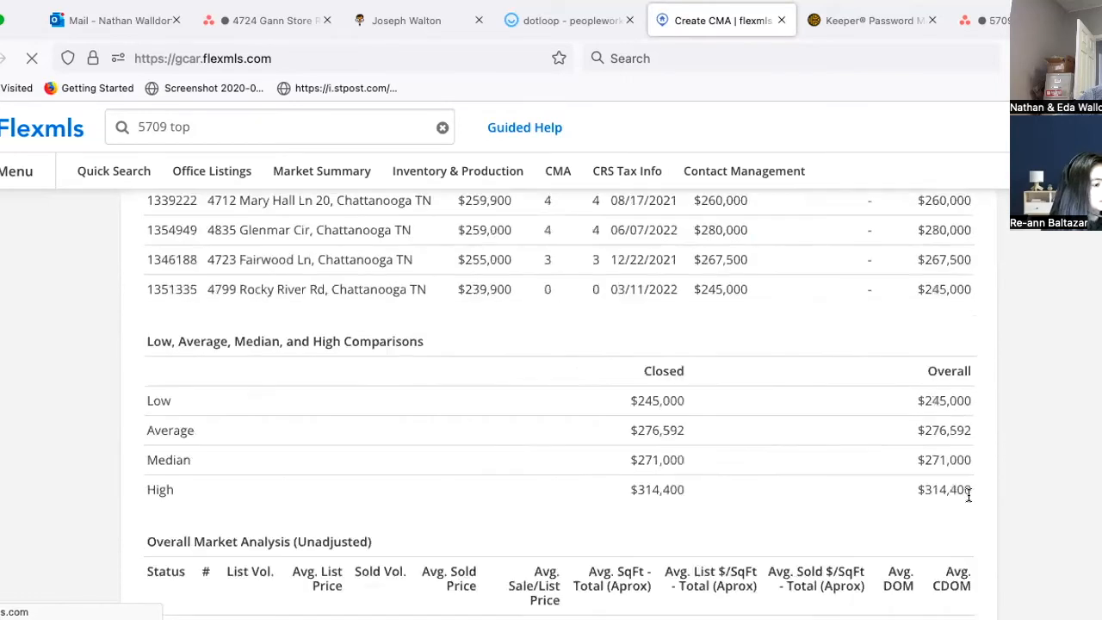
{"action": "scroll", "coordinate": [968, 494], "scroll_direction": "down", "scroll_amount": 1}
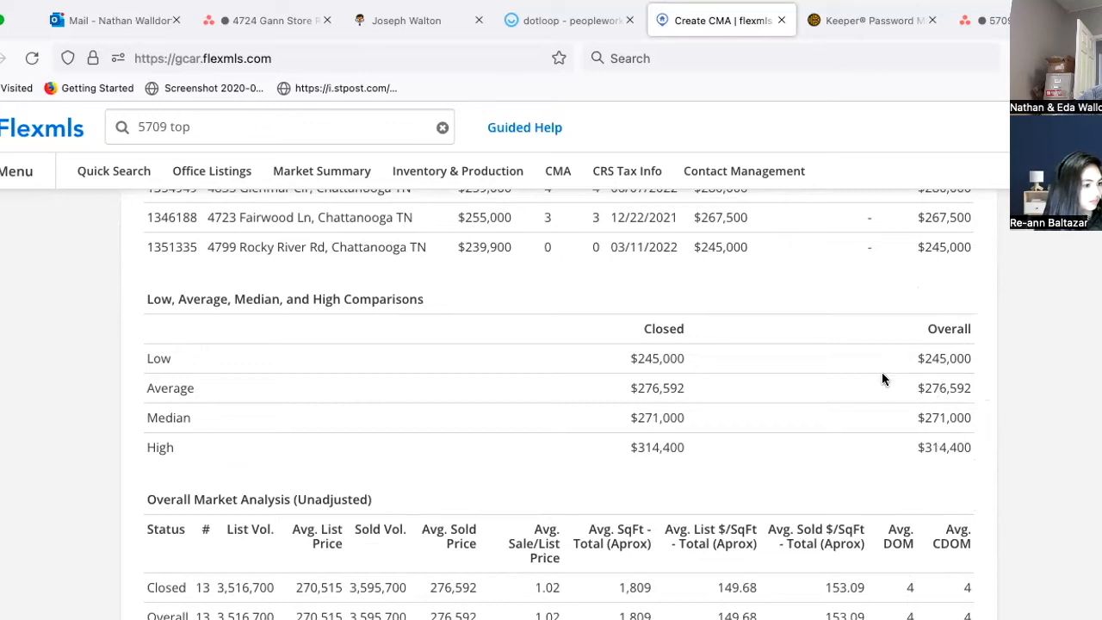
{"action": "scroll", "coordinate": [914, 389], "scroll_direction": "down", "scroll_amount": 2}
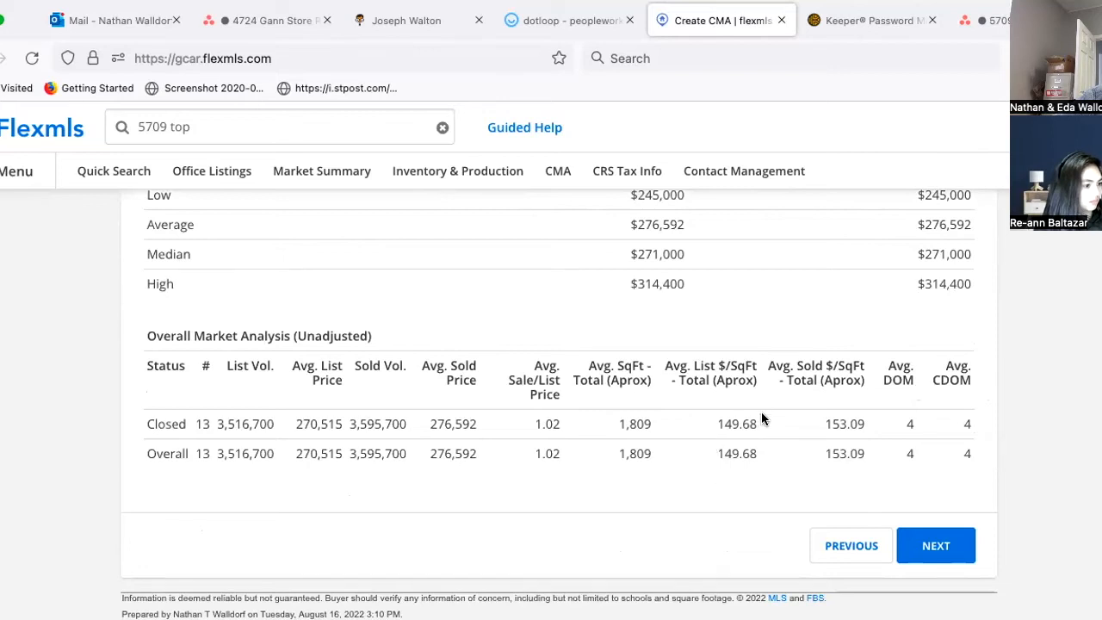
{"action": "left_click", "coordinate": [935, 548]}
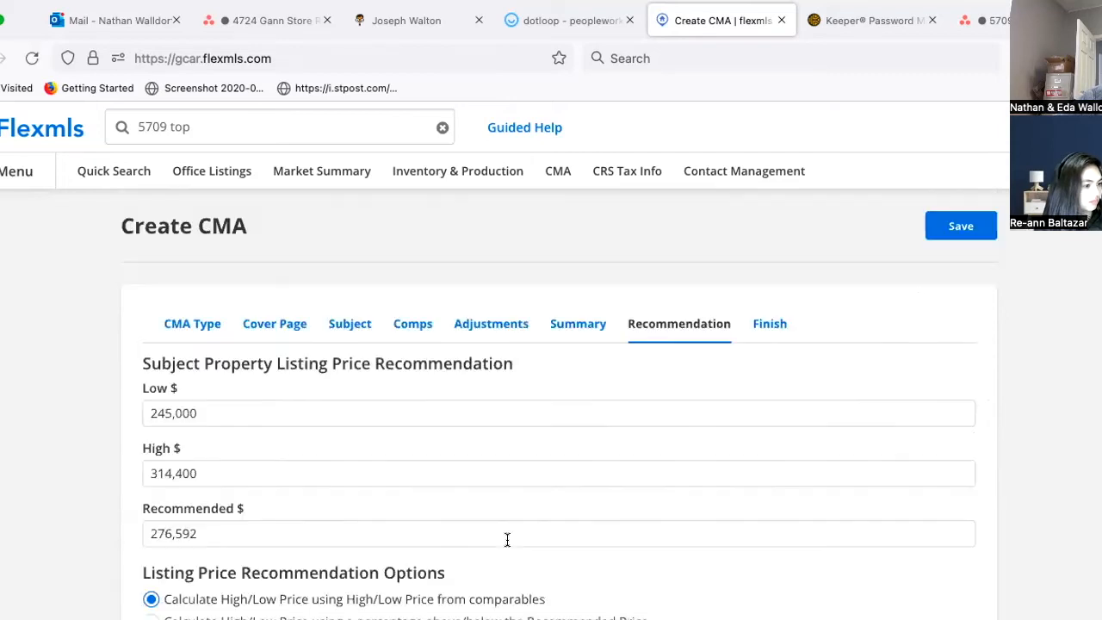
Step: Review the recommendation: Low $245,000, High $314,400, Recommended $276,592
{"action": "scroll", "coordinate": [463, 531], "scroll_direction": "down", "scroll_amount": 2}
{"action": "scroll", "coordinate": [463, 532], "scroll_direction": "down", "scroll_amount": 1}
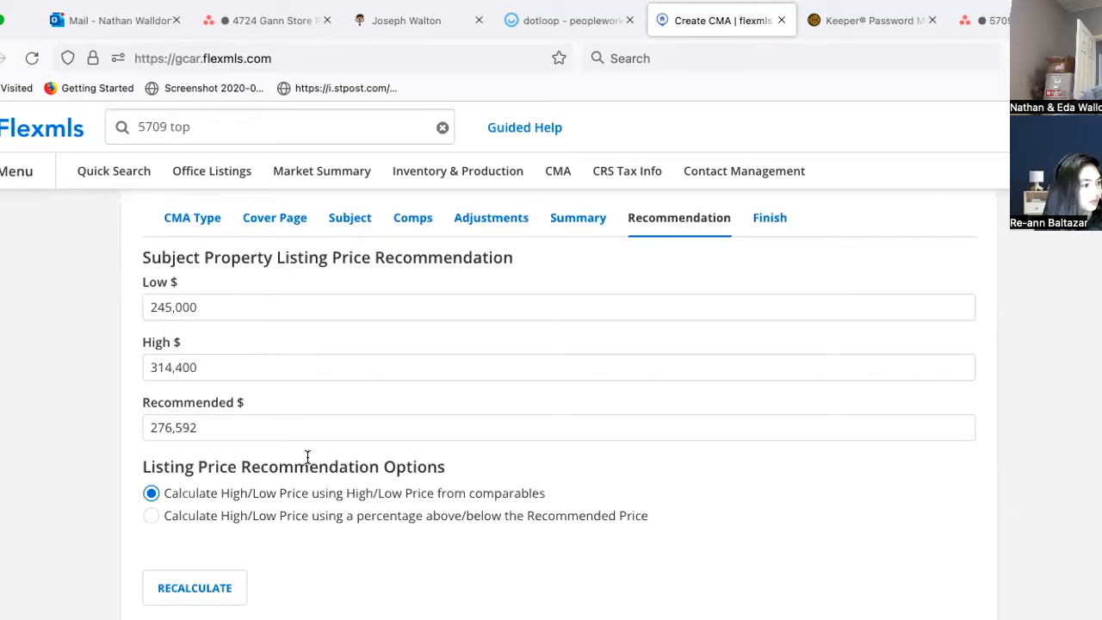
{"action": "scroll", "coordinate": [308, 462], "scroll_direction": "down", "scroll_amount": 3}
{"action": "scroll", "coordinate": [241, 441], "scroll_direction": "up", "scroll_amount": 3}
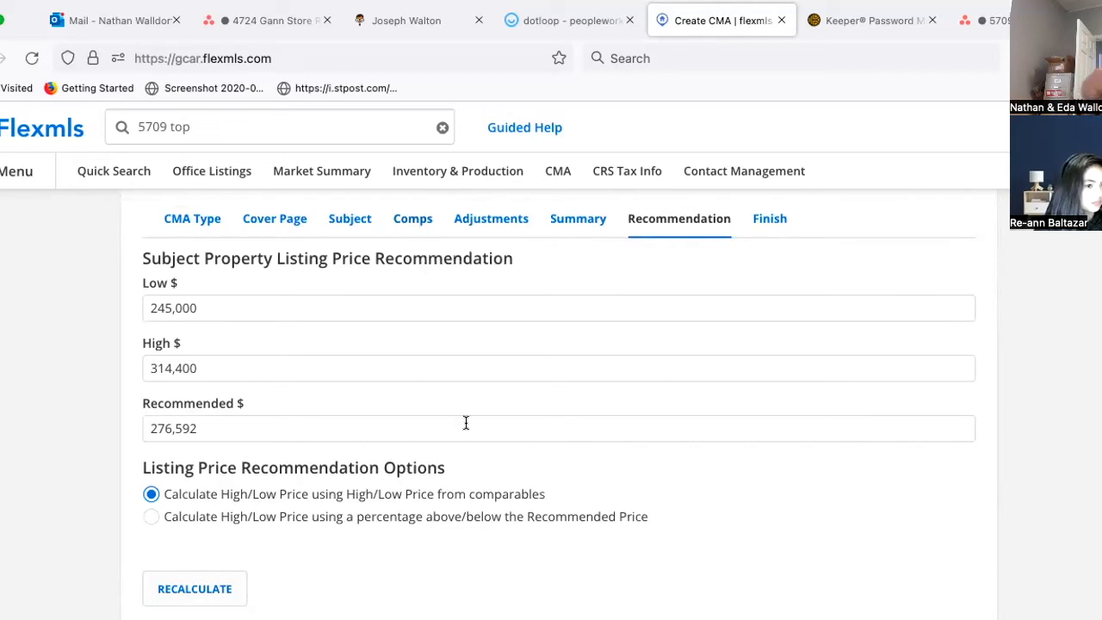
{"action": "scroll", "coordinate": [323, 490], "scroll_direction": "down", "scroll_amount": 2}
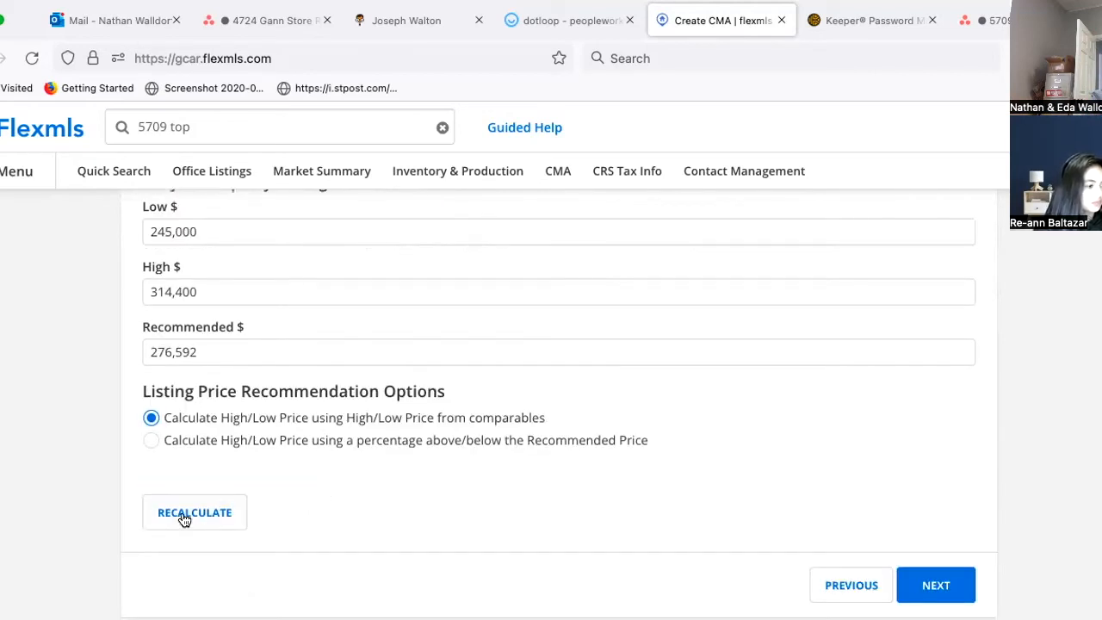
{"action": "scroll", "coordinate": [304, 556], "scroll_direction": "up", "scroll_amount": 2}
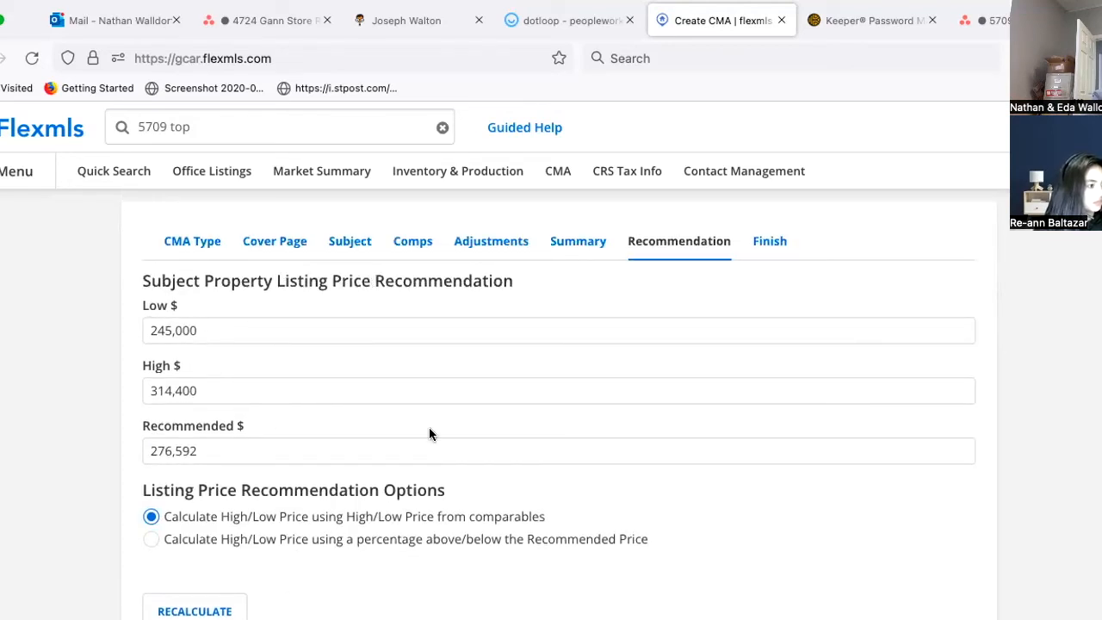
{"action": "scroll", "coordinate": [944, 450], "scroll_direction": "down", "scroll_amount": 4}
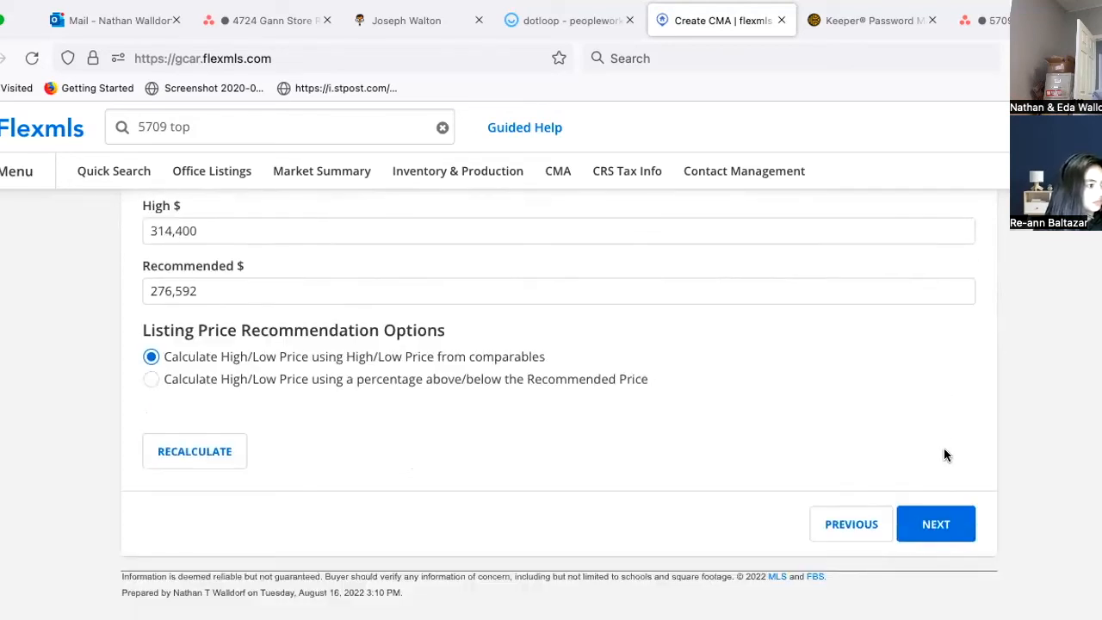
Step: Advance to the Finish step and review its cover page, street map and GCAR Full Report options
{"action": "left_click", "coordinate": [942, 526]}
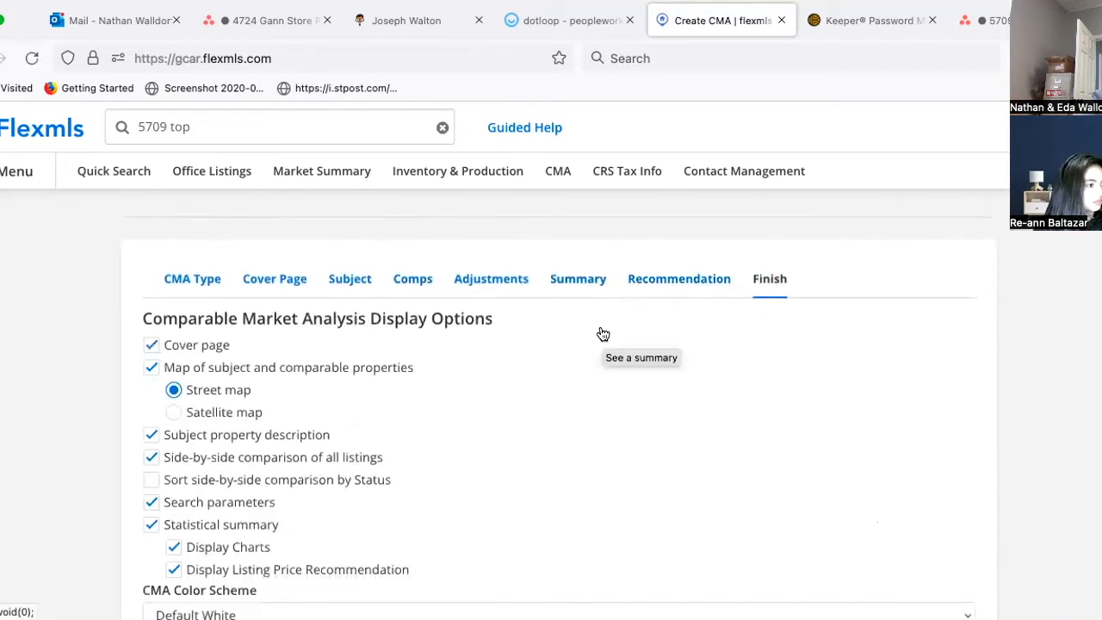
{"action": "scroll", "coordinate": [603, 334], "scroll_direction": "down", "scroll_amount": 8}
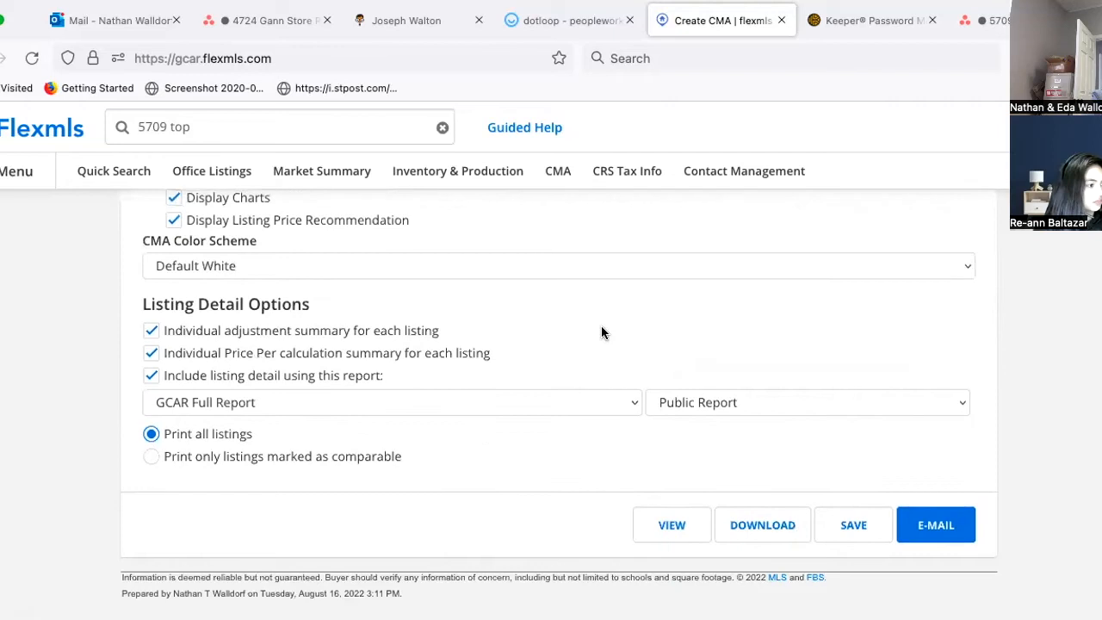
{"action": "scroll", "coordinate": [601, 327], "scroll_direction": "up", "scroll_amount": 2}
{"action": "scroll", "coordinate": [529, 415], "scroll_direction": "up", "scroll_amount": 1}
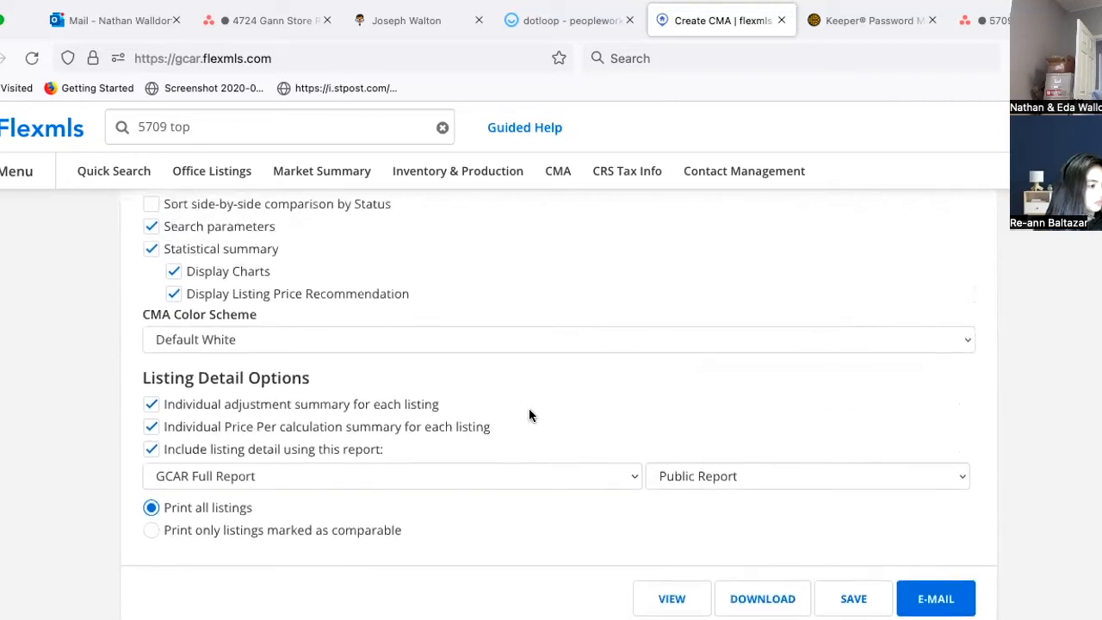
{"action": "scroll", "coordinate": [529, 415], "scroll_direction": "down", "scroll_amount": 1}
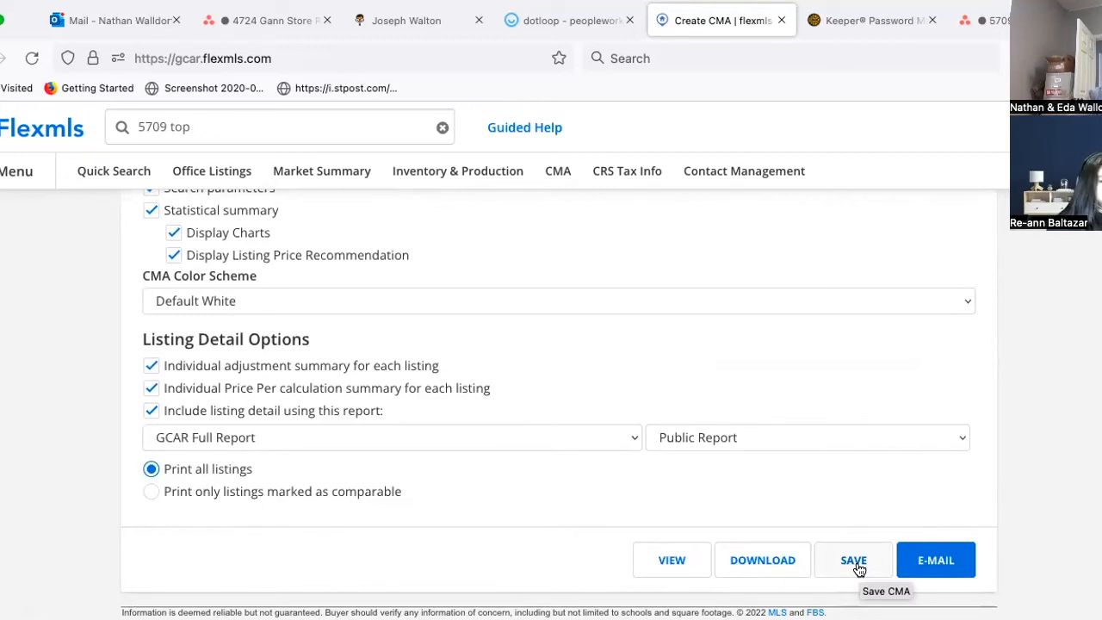
{"action": "left_click", "coordinate": [857, 566]}
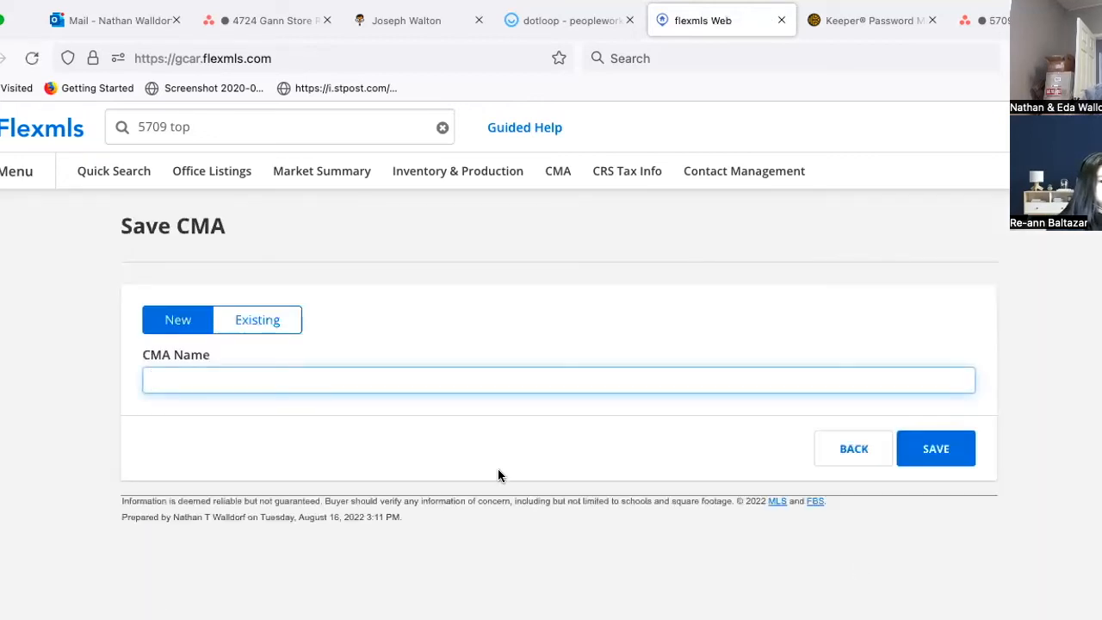
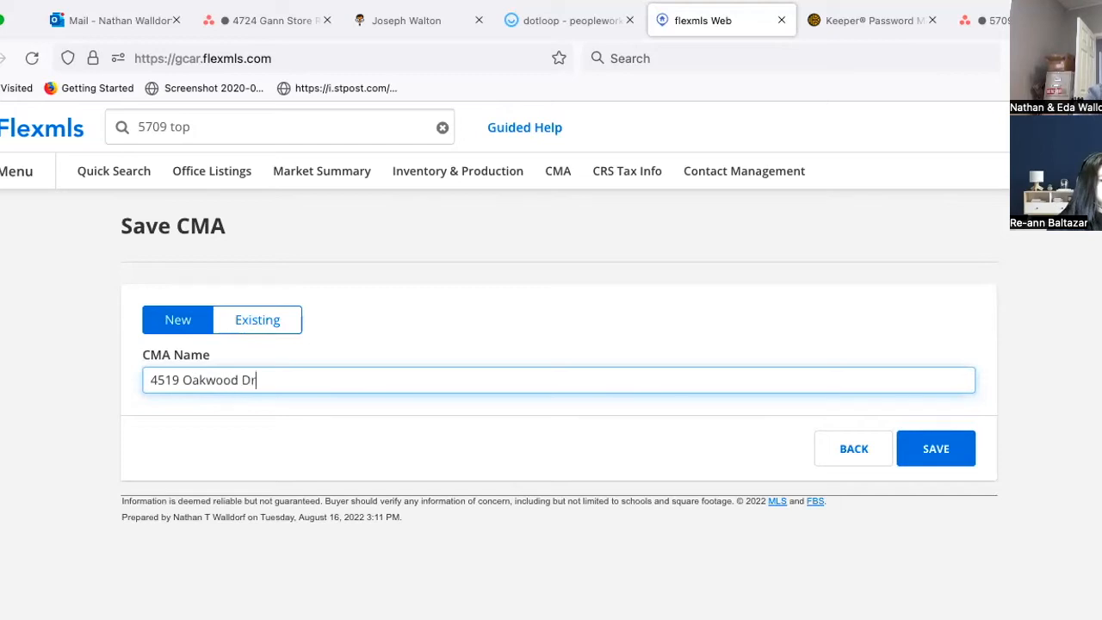
{"action": "type", "text": " 2"}
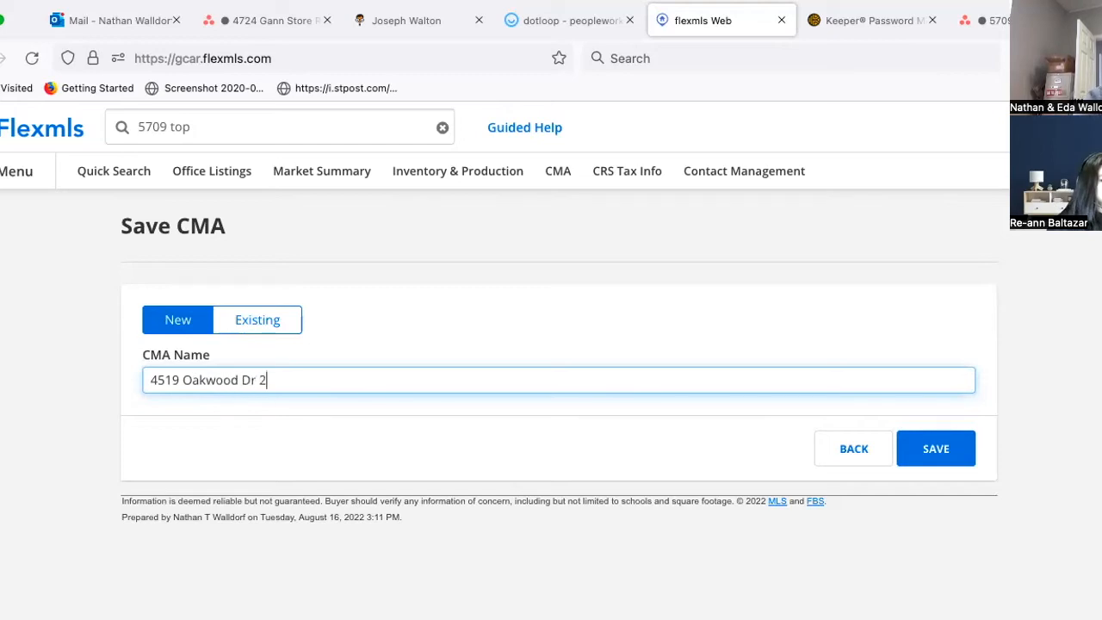
{"action": "key", "text": "BackSpace"}
{"action": "type", "text": "8 22"}
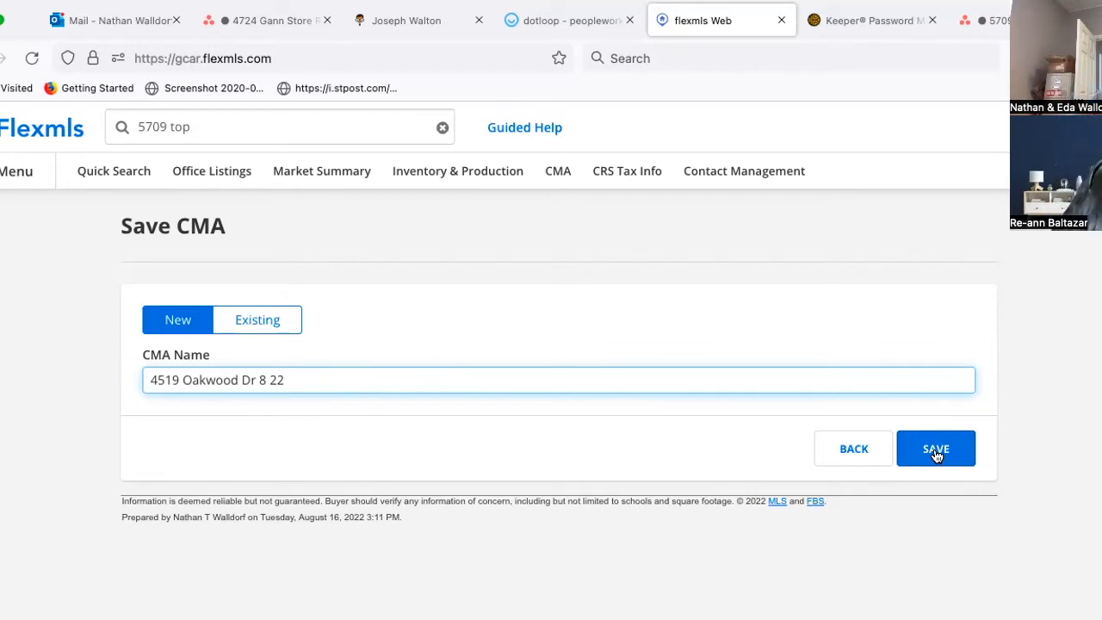
{"action": "left_click", "coordinate": [935, 448]}
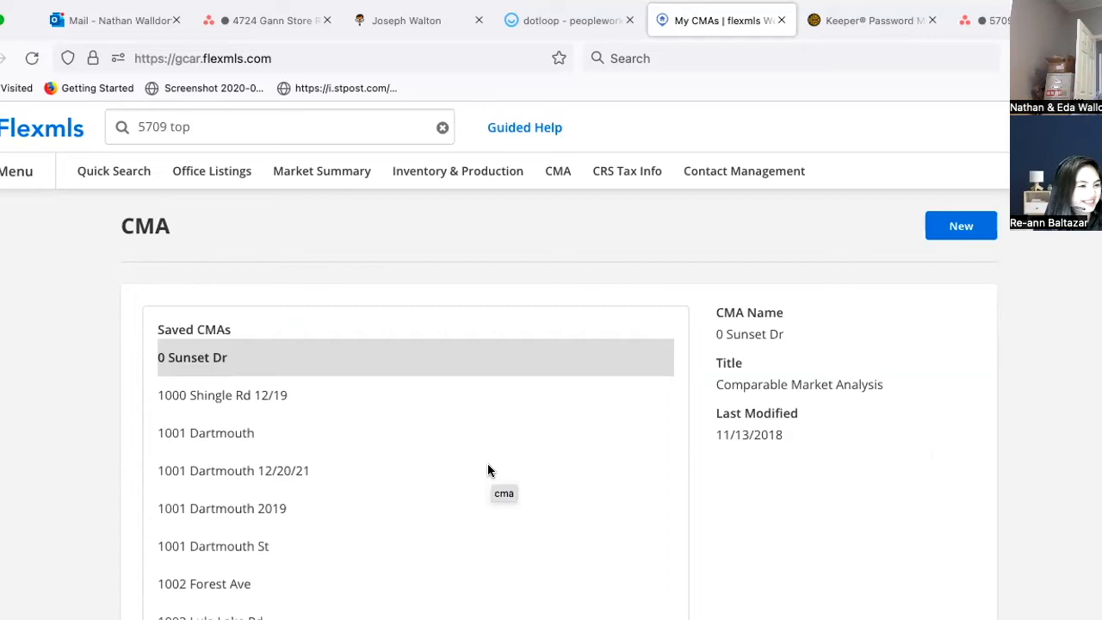
Step: Look over the saved-CMAs list, then bring up Flexmls's main navigation menu
{"action": "scroll", "coordinate": [368, 503], "scroll_direction": "down", "scroll_amount": 2}
{"action": "scroll", "coordinate": [368, 503], "scroll_direction": "up", "scroll_amount": 2}
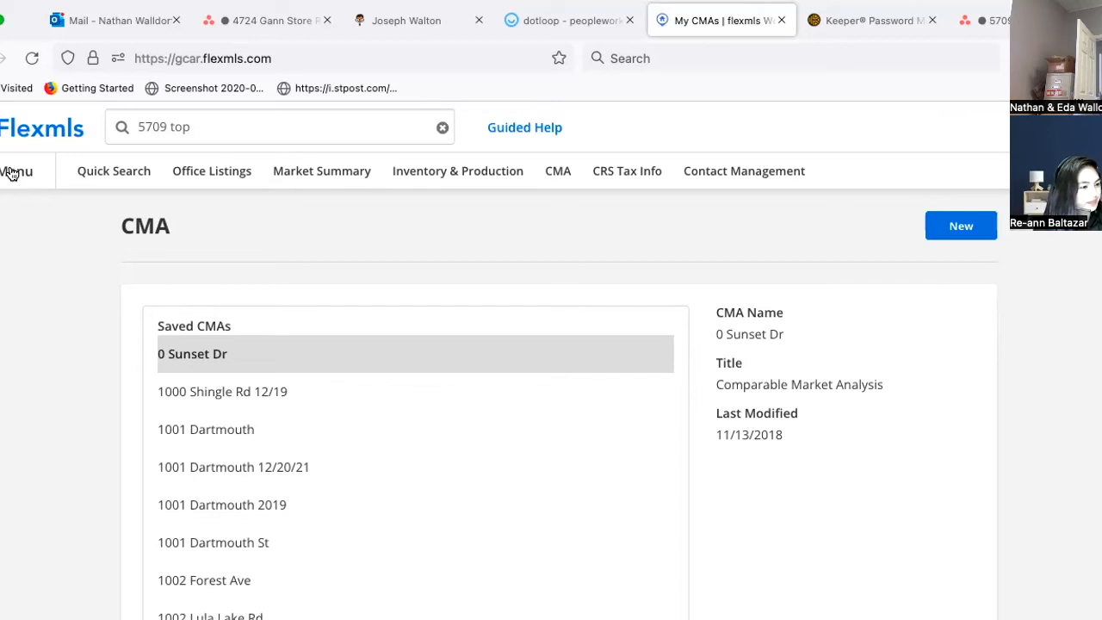
{"action": "left_click", "coordinate": [12, 175]}
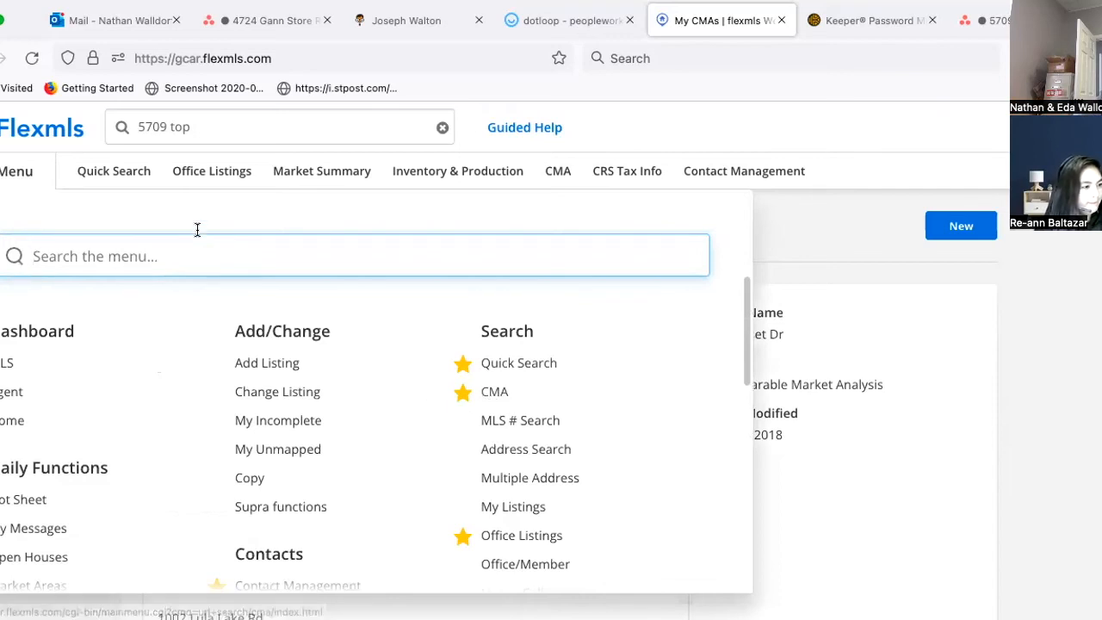
Step: Dismiss the search suggestions and launch CRS Tax Info, opening MLS Tax Suite for Catoosa County, GA
{"action": "left_click", "coordinate": [207, 121]}
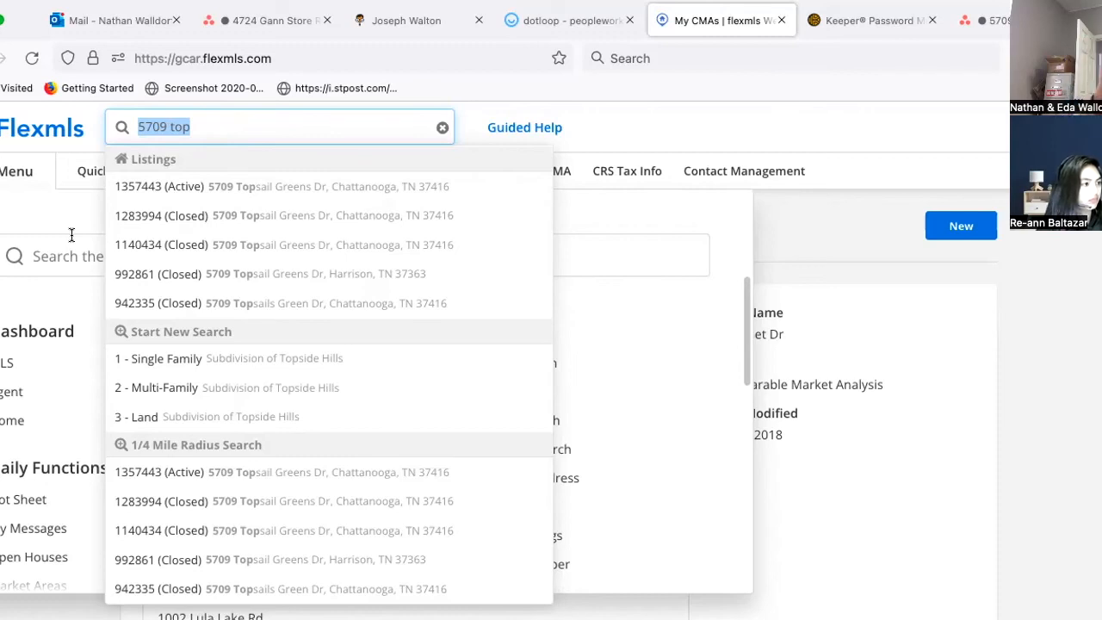
{"action": "left_click", "coordinate": [66, 435]}
{"action": "scroll", "coordinate": [517, 498], "scroll_direction": "down", "scroll_amount": 2}
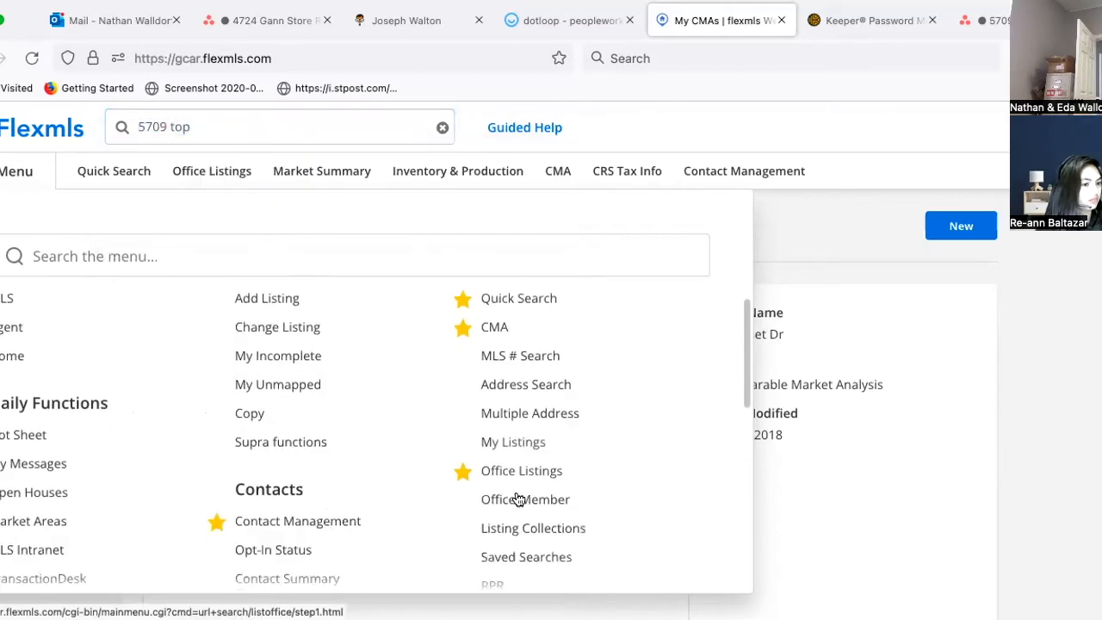
{"action": "scroll", "coordinate": [518, 498], "scroll_direction": "down", "scroll_amount": 3}
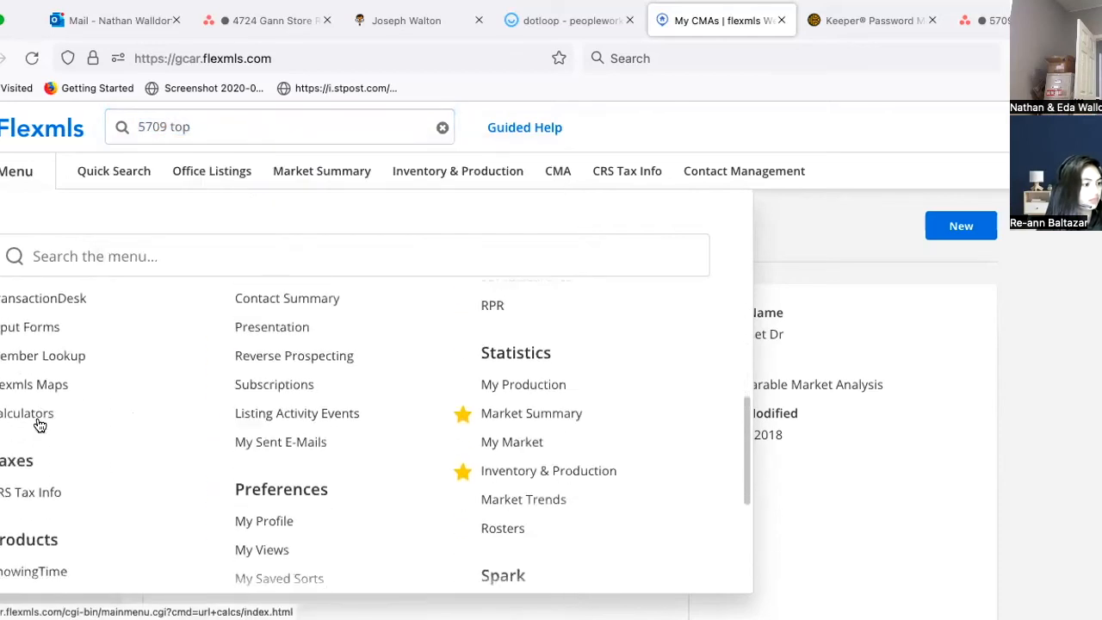
{"action": "left_click", "coordinate": [10, 494]}
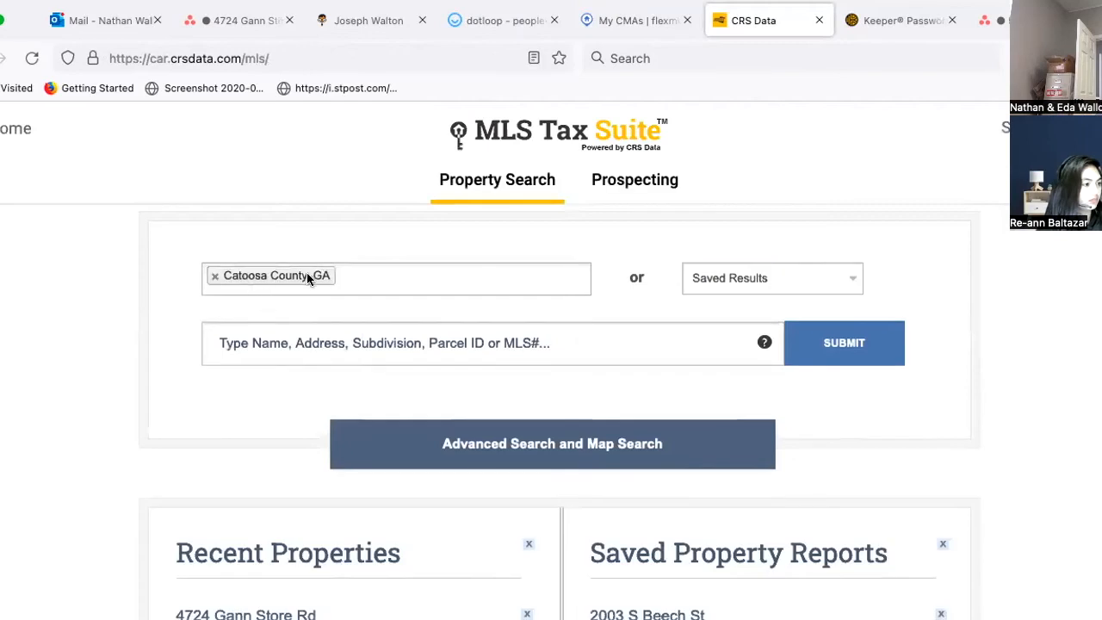
{"action": "left_click", "coordinate": [213, 279]}
{"action": "type", "text": "hamilton"}
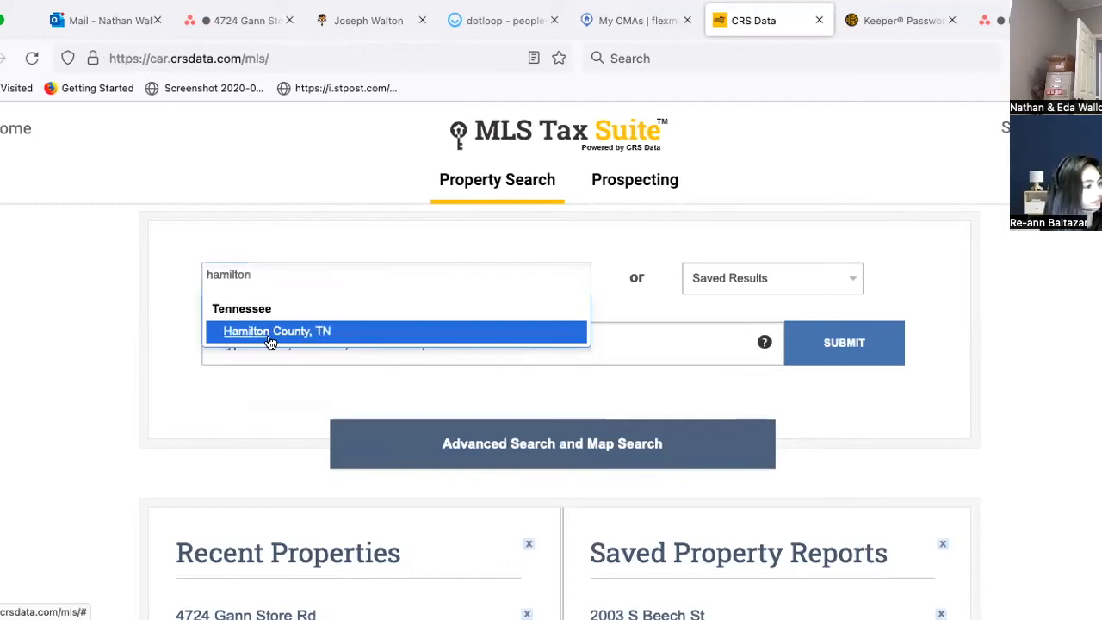
{"action": "left_click", "coordinate": [268, 335]}
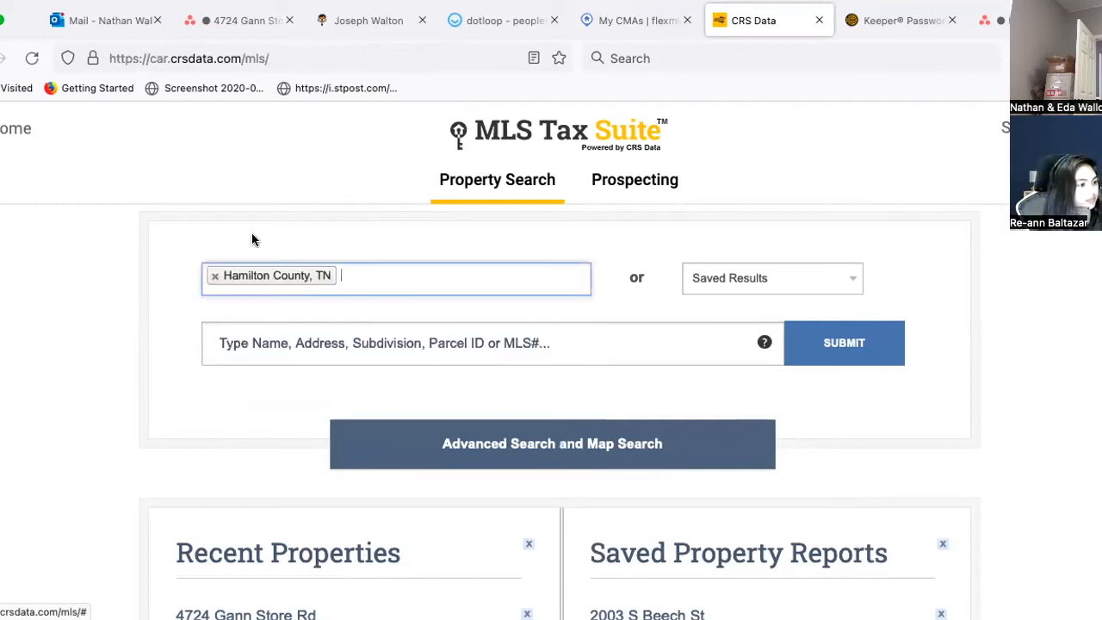
{"action": "left_click", "coordinate": [264, 362]}
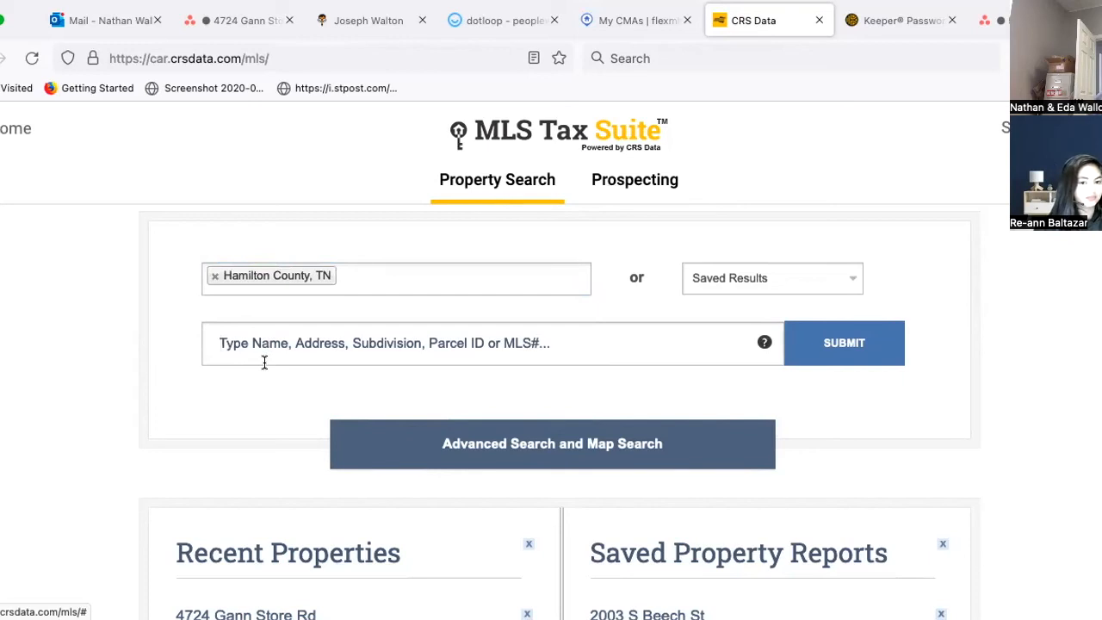
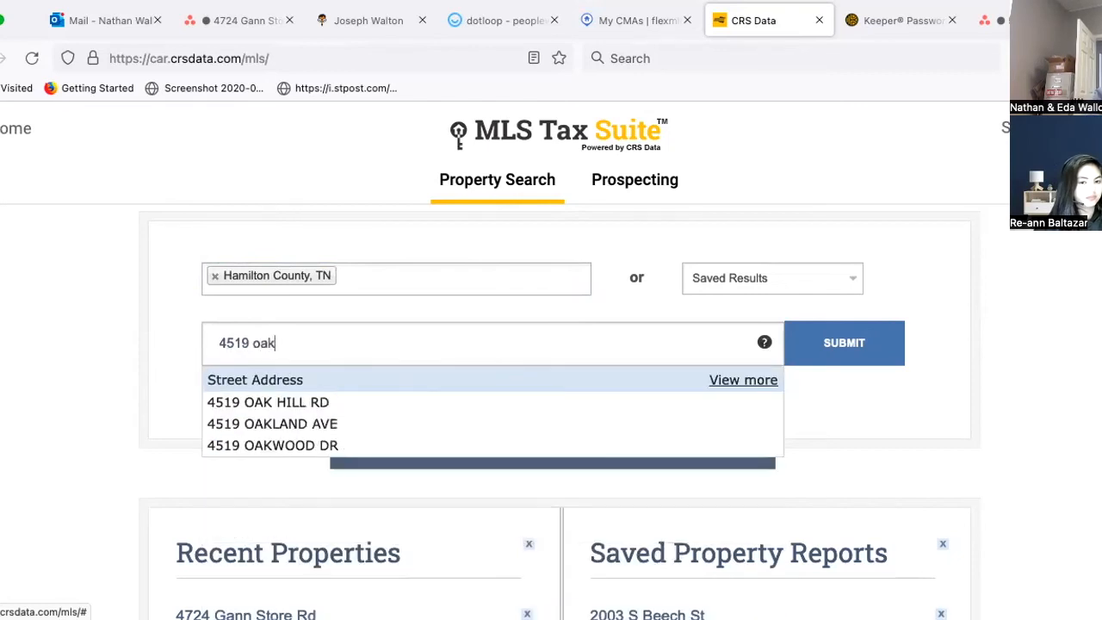
{"action": "left_click", "coordinate": [320, 445]}
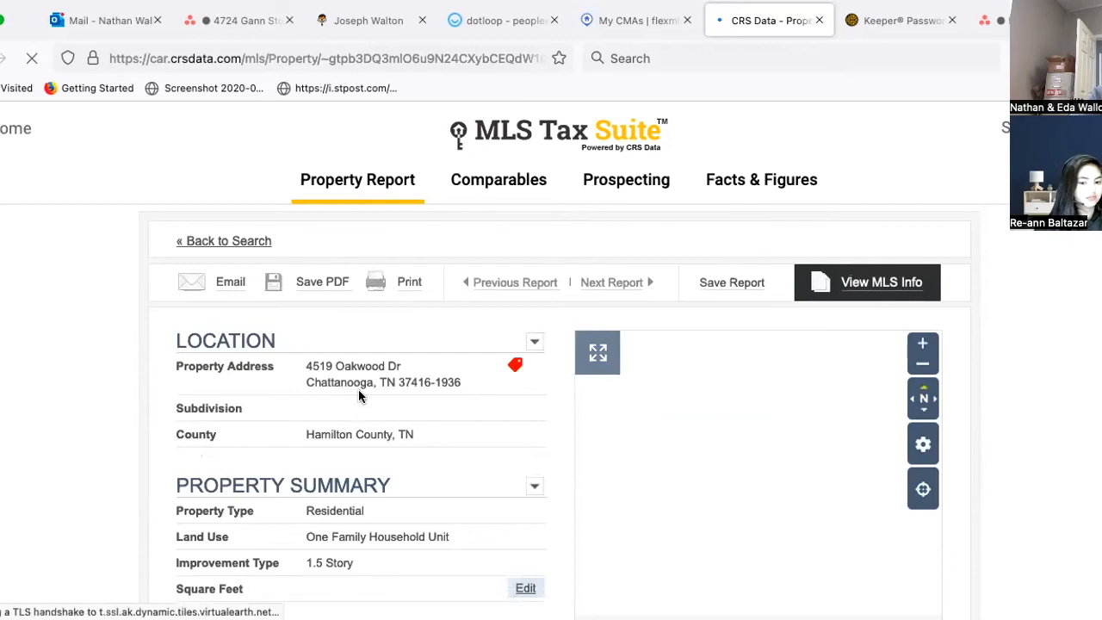
{"action": "scroll", "coordinate": [358, 389], "scroll_direction": "down", "scroll_amount": 1}
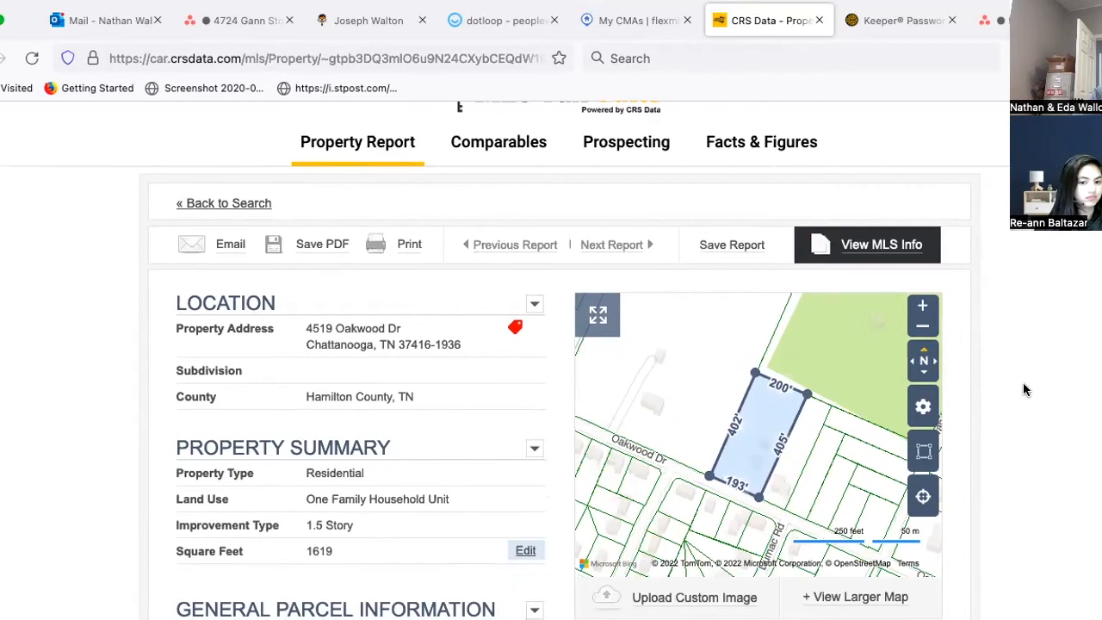
{"action": "scroll", "coordinate": [1022, 382], "scroll_direction": "down", "scroll_amount": 3}
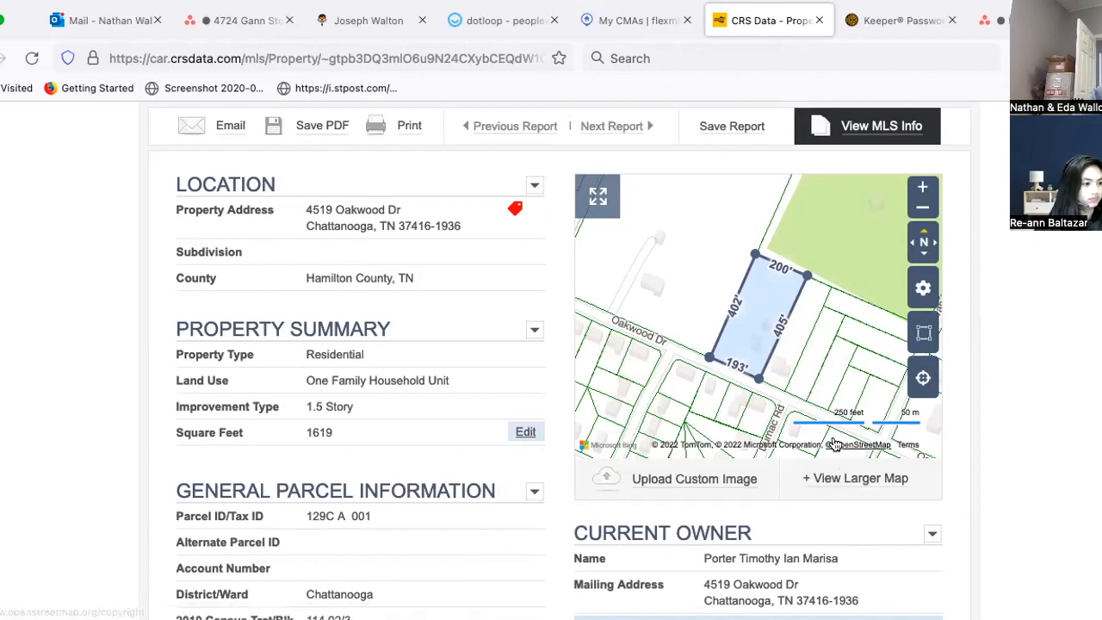
{"action": "left_click", "coordinate": [823, 484]}
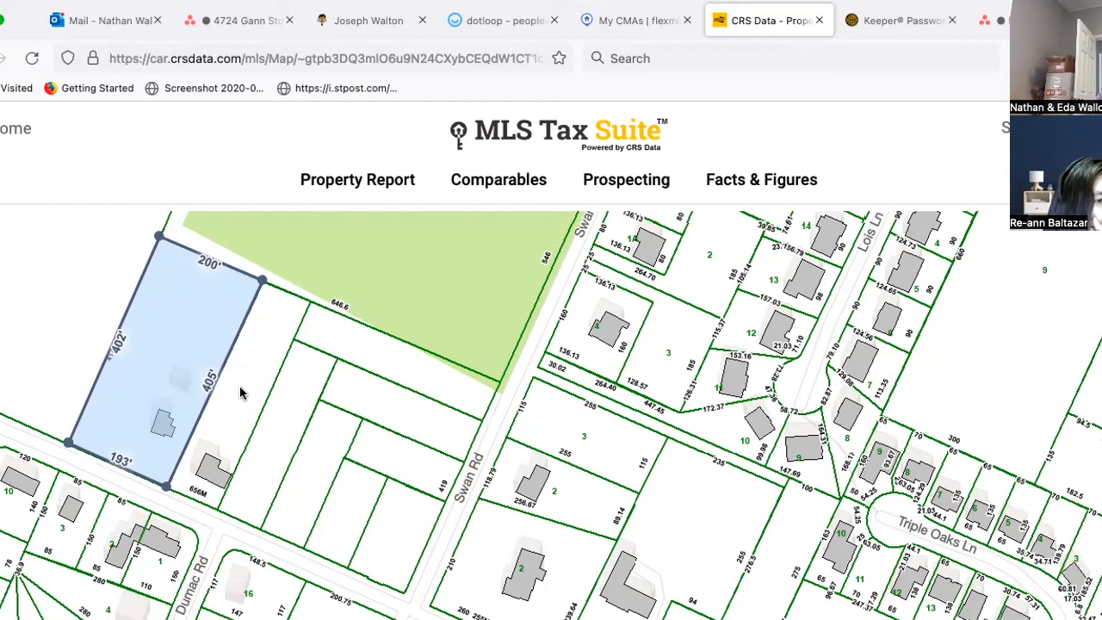
{"action": "left_click", "coordinate": [240, 392]}
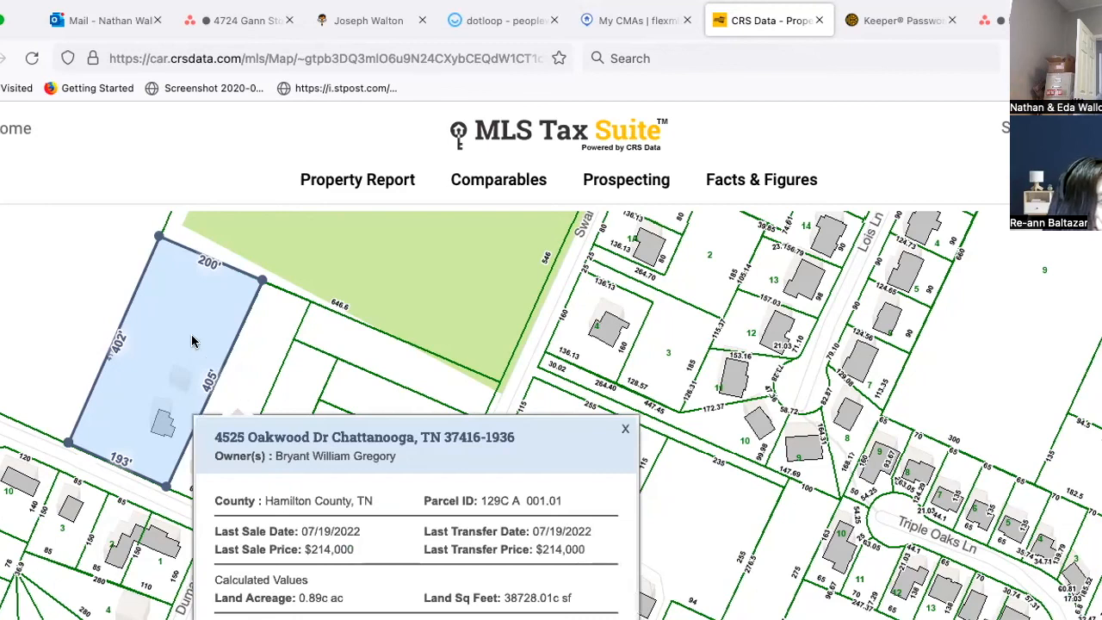
{"action": "left_click", "coordinate": [192, 341]}
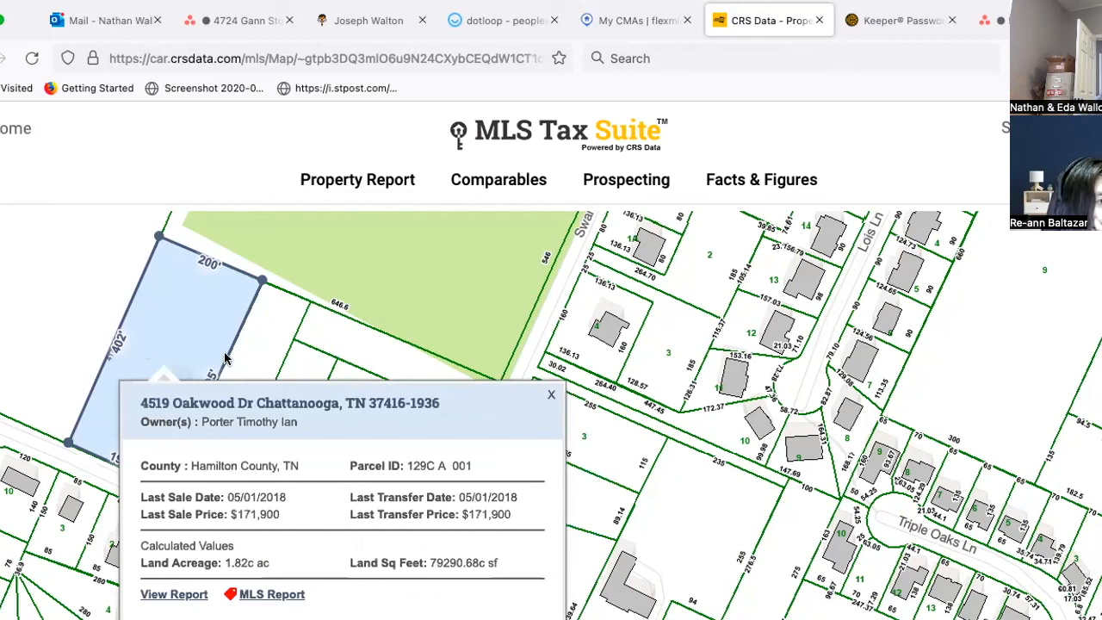
{"action": "left_click", "coordinate": [263, 354]}
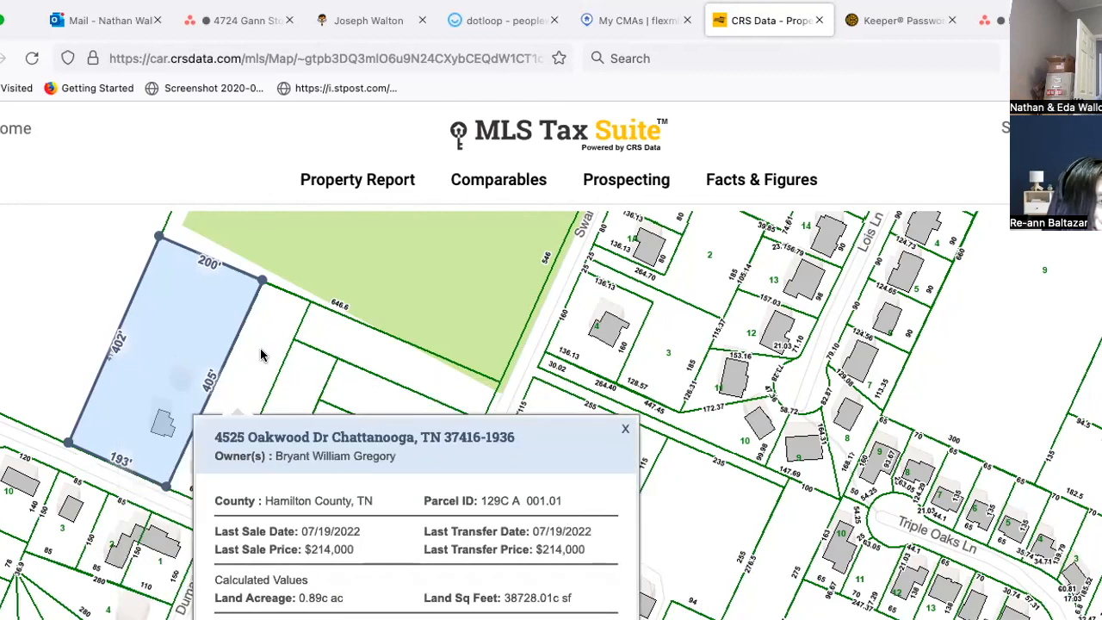
{"action": "scroll", "coordinate": [258, 482], "scroll_direction": "down", "scroll_amount": 1}
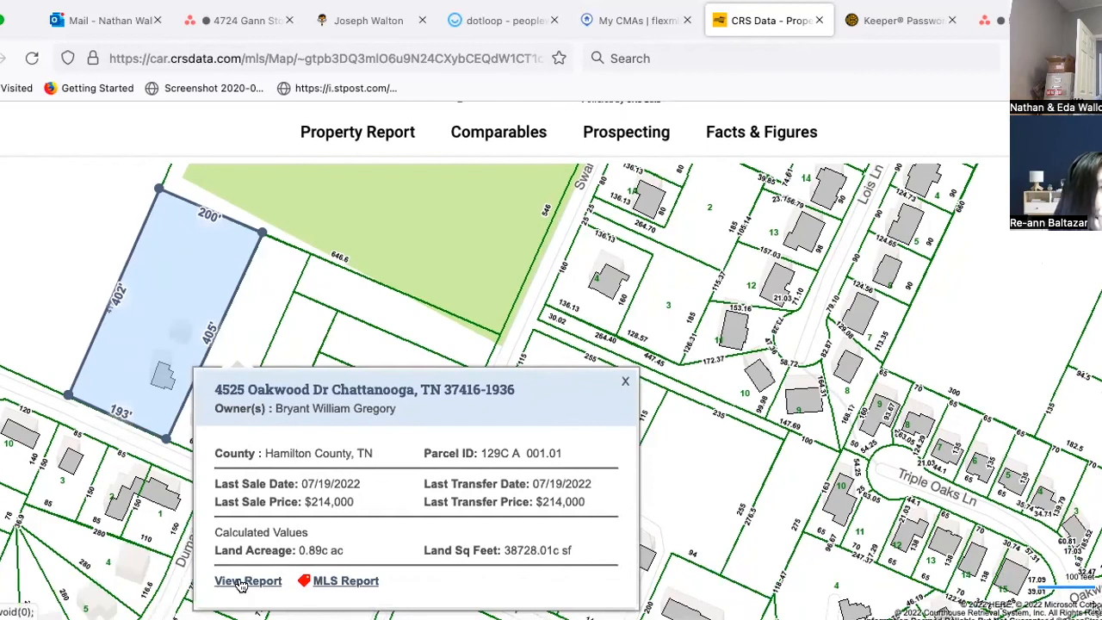
Step: Close the parcel popup and switch the map to AERIAL imagery with parcel lines overlaid
{"action": "left_click", "coordinate": [625, 381]}
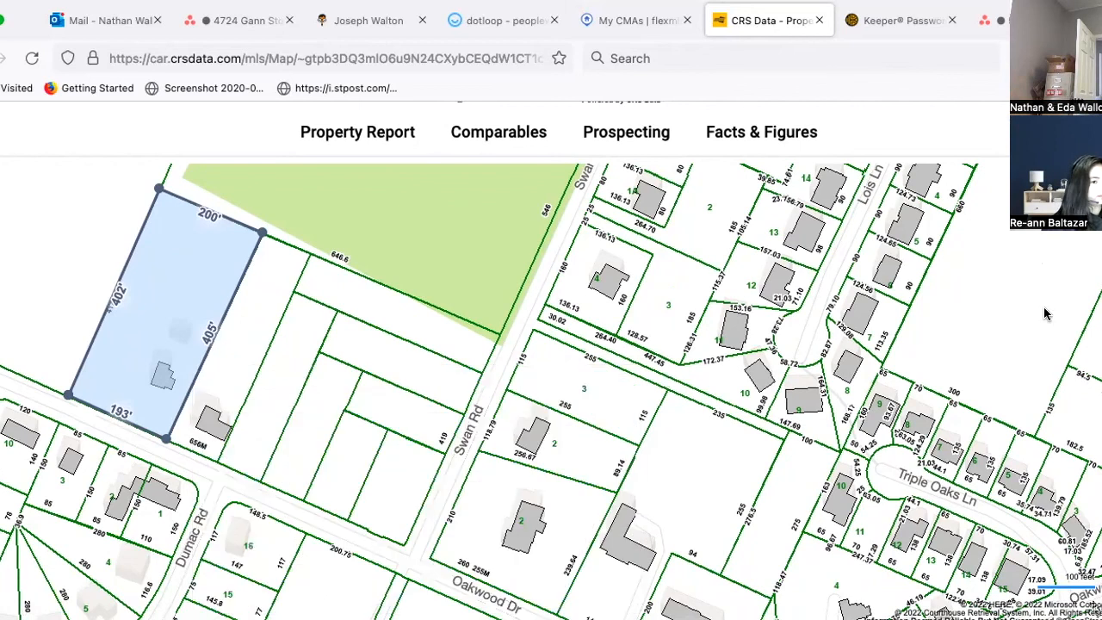
{"action": "mouse_move", "coordinate": [1100, 274]}
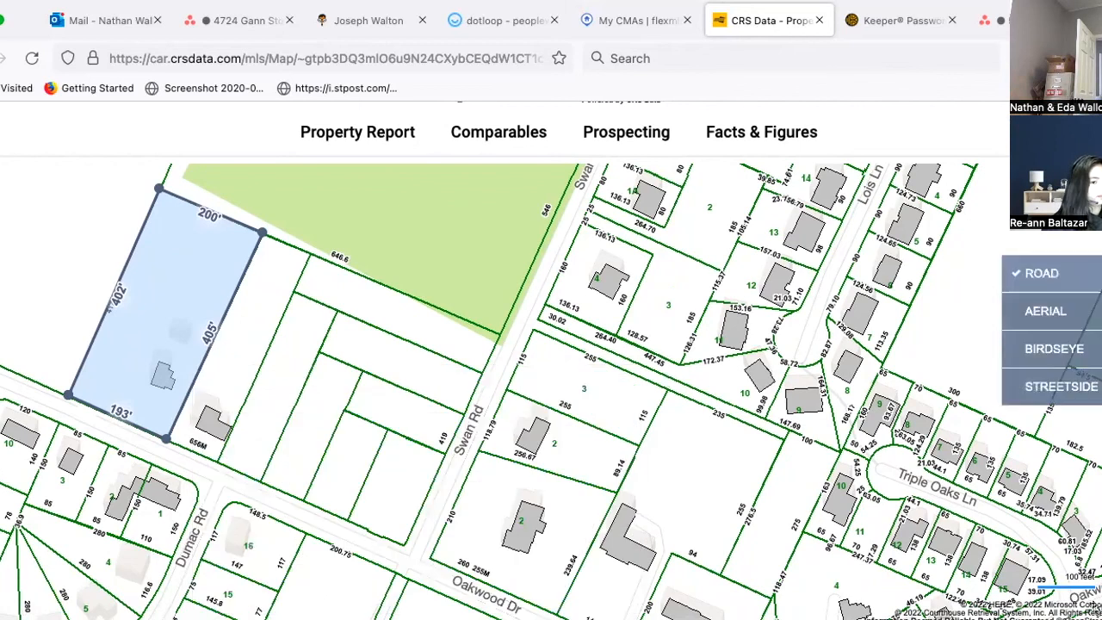
{"action": "left_click", "coordinate": [1058, 309]}
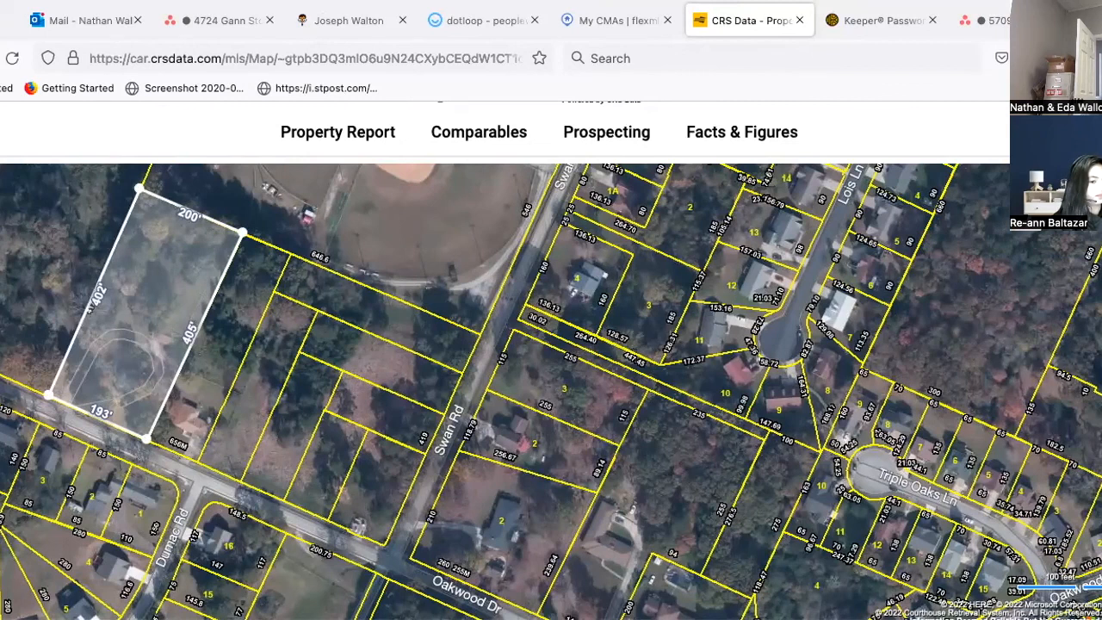
{"action": "mouse_move", "coordinate": [1044, 504]}
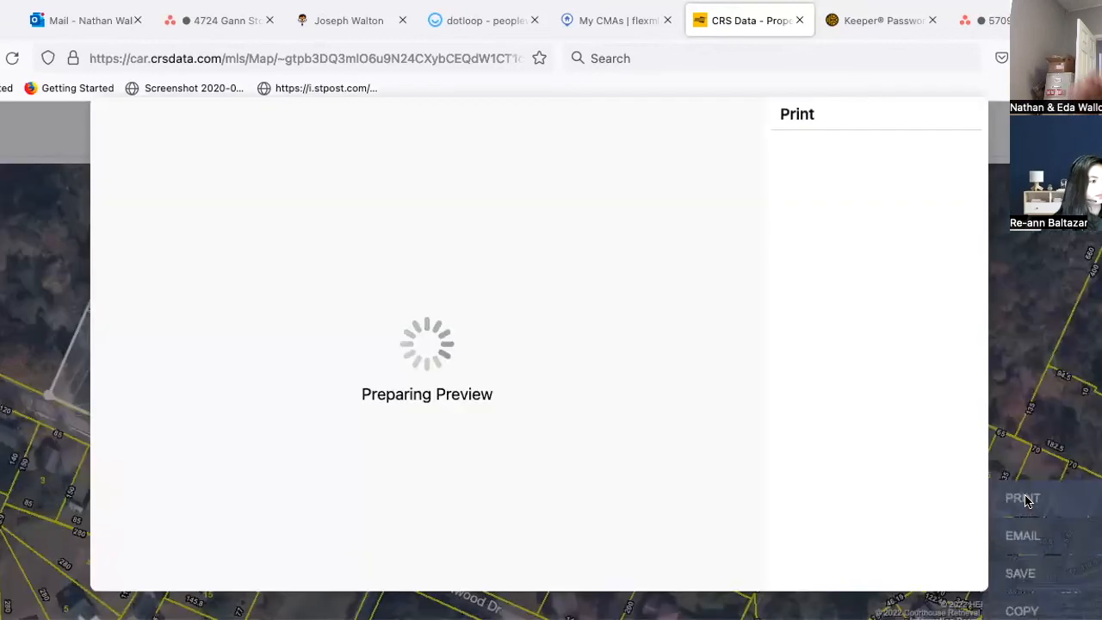
{"action": "left_click", "coordinate": [1024, 499]}
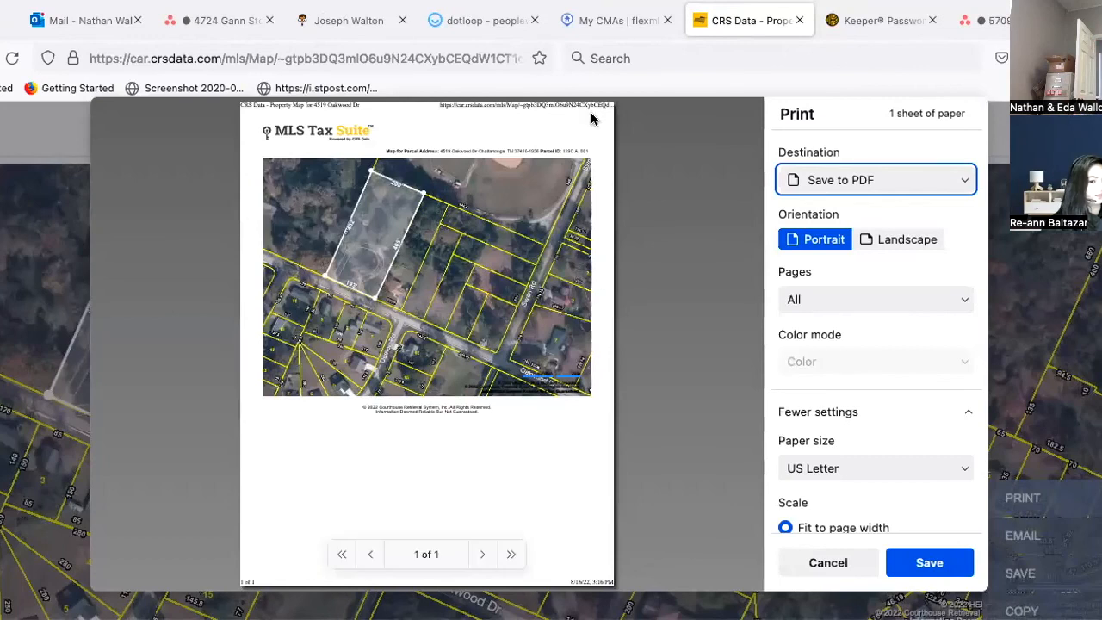
{"action": "left_click", "coordinate": [826, 563]}
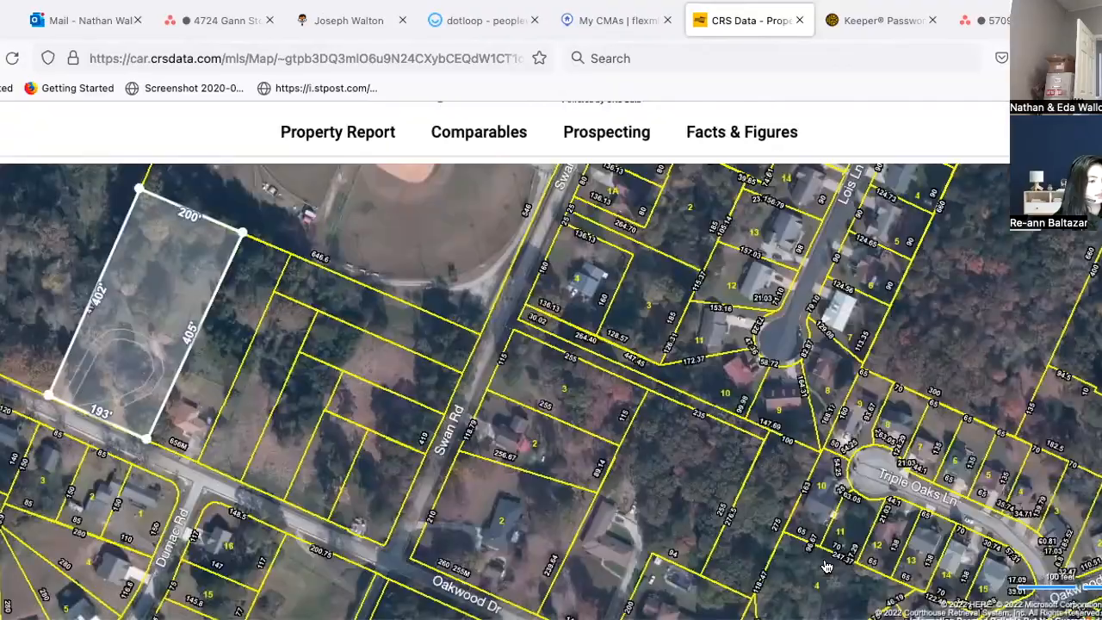